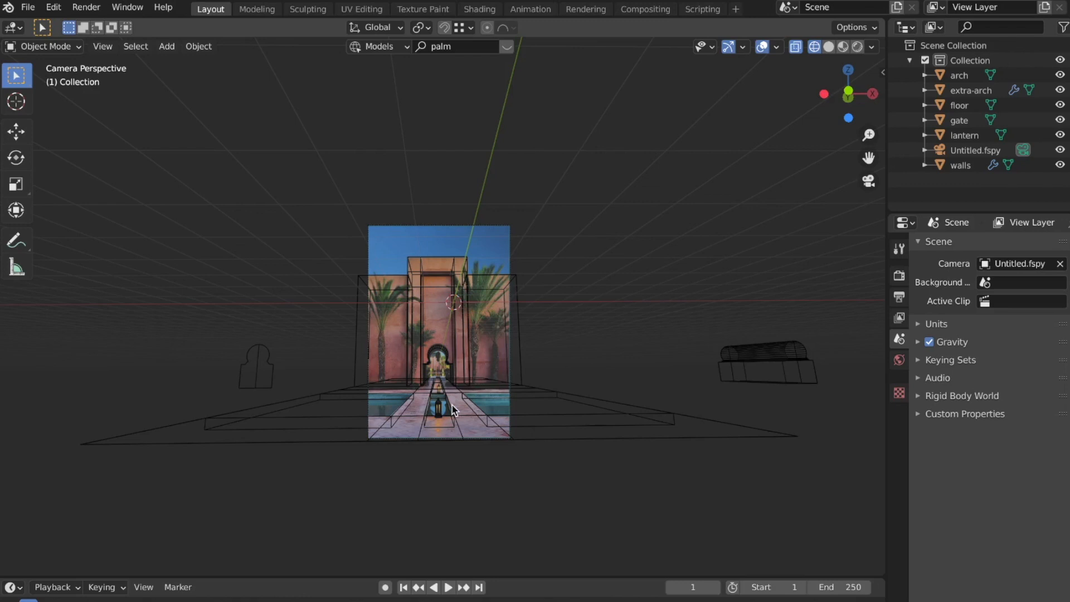
- Open the add-on preferences and search the add-ons for "lands"
scroll(452, 408, "down", 2)
scroll(452, 409, "up", 5)
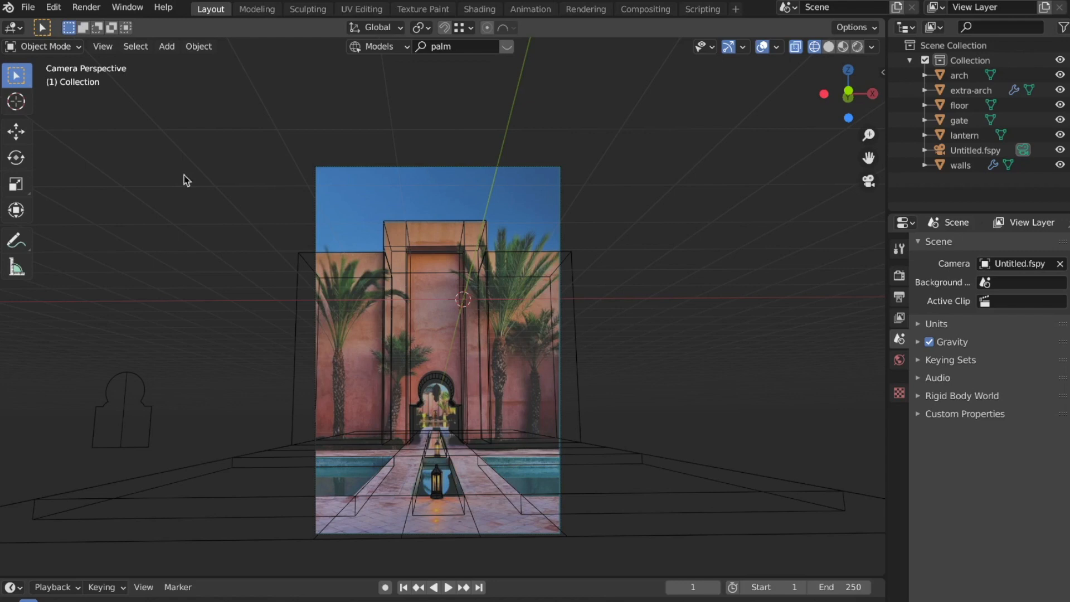
left_click(54, 7)
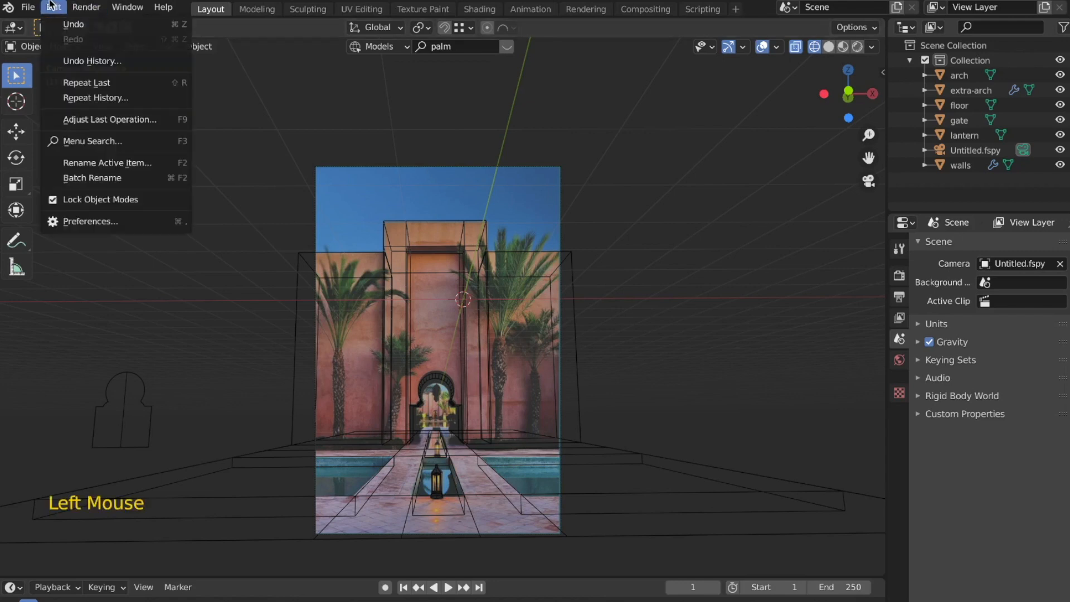
left_click(121, 225)
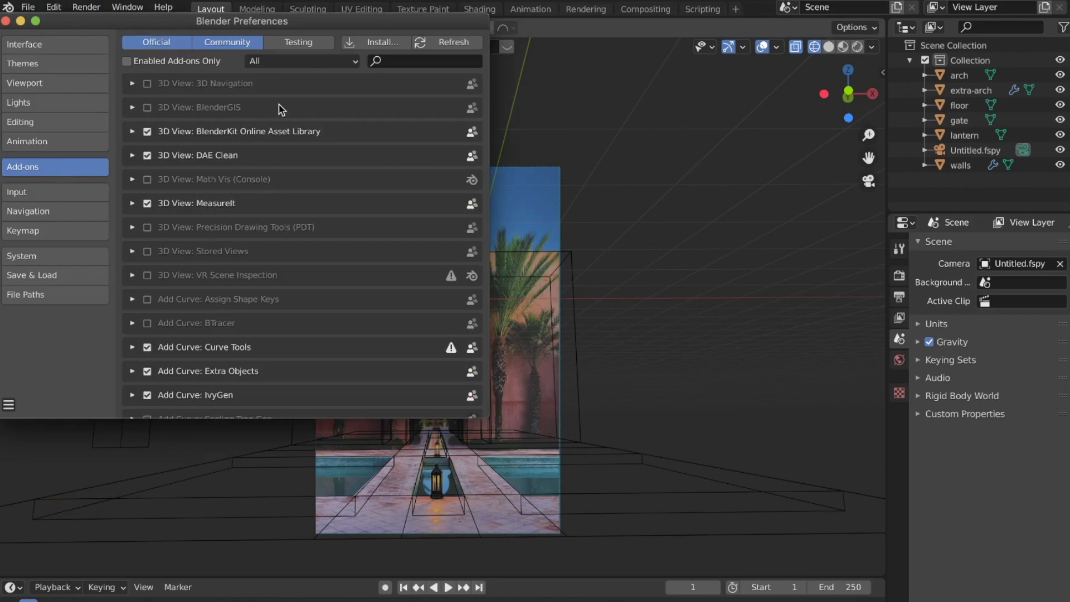
left_click(401, 64)
type("ant")
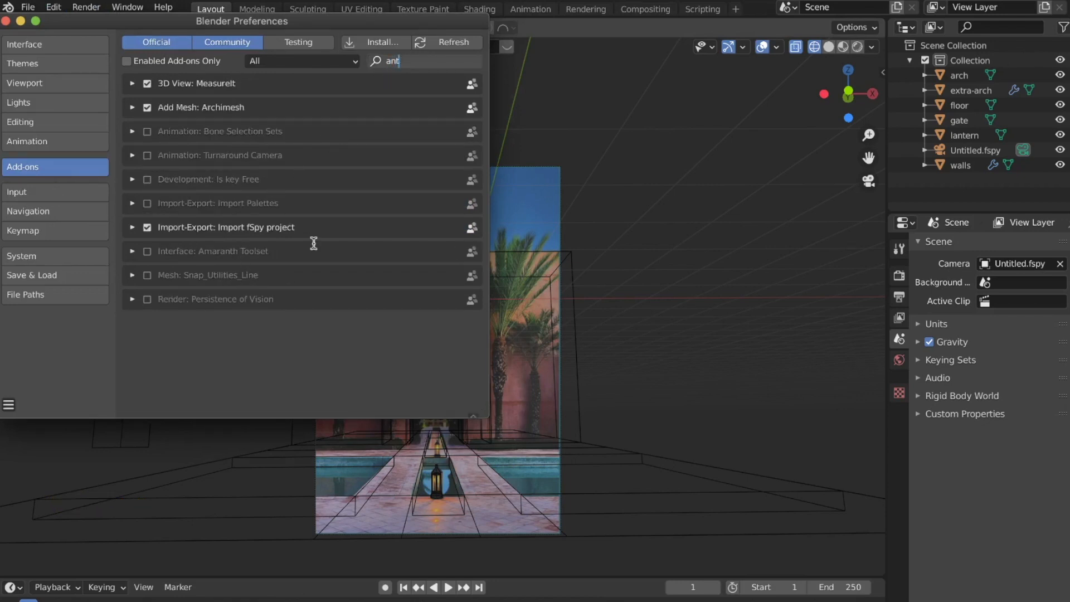
key("BackSpace")
key("BackSpace")
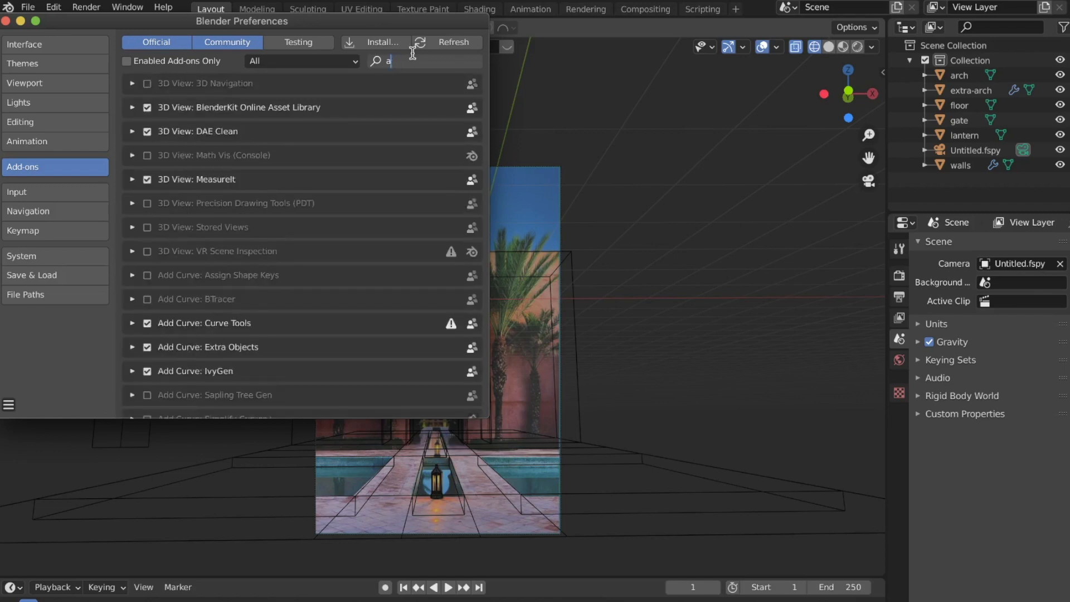
key("BackSpace")
type("lands")
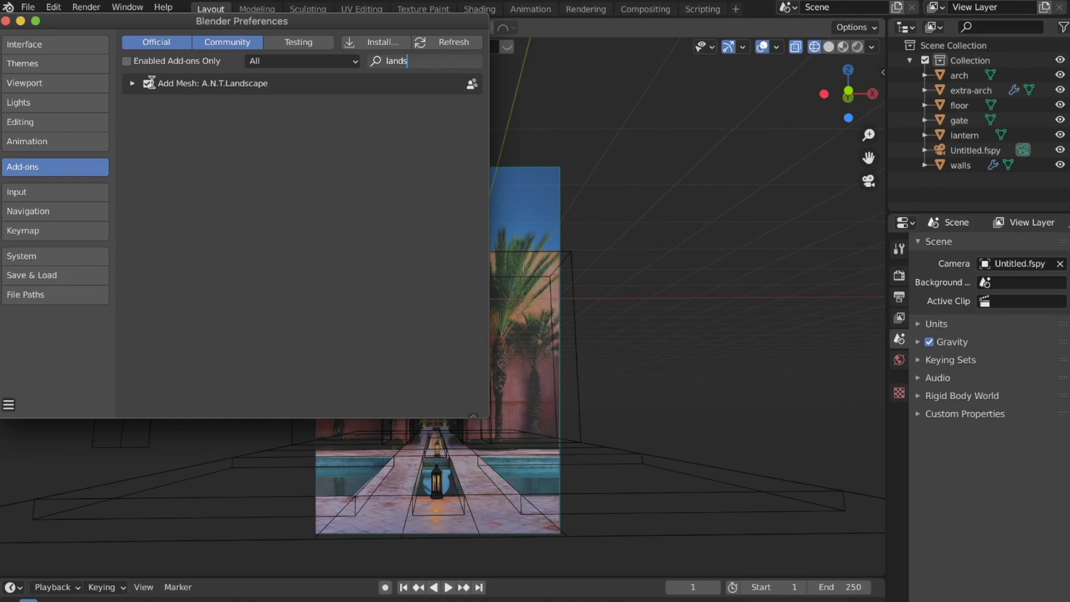
- Check the details of the A.N.T.Landscape add-on and close the preferences
left_click(132, 84)
left_click(132, 83)
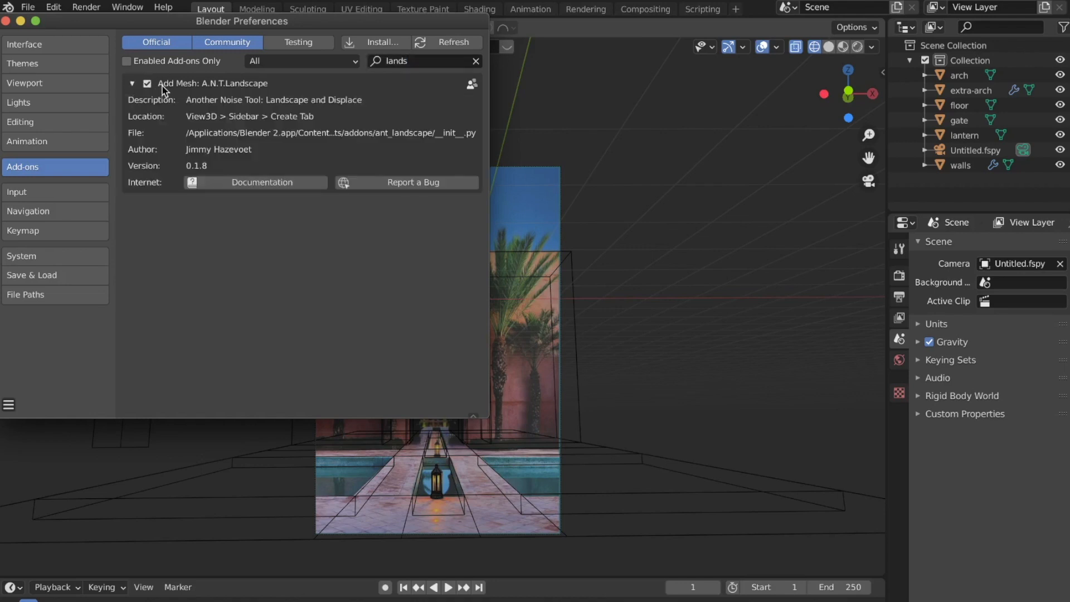
left_click(133, 83)
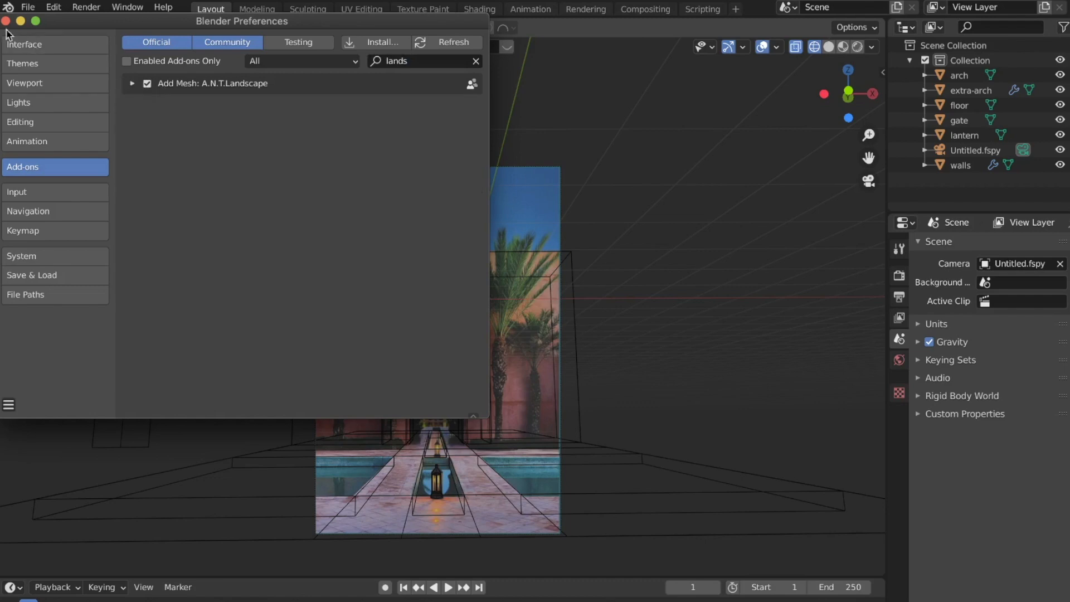
left_click(6, 21)
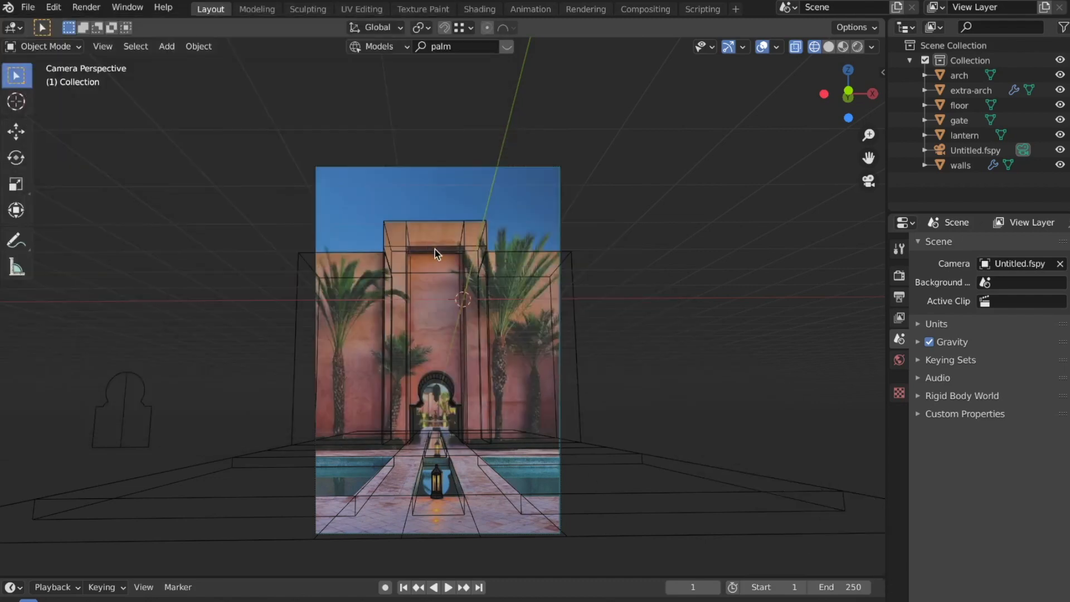
- Add a Landscape mesh to the scene at the 3D cursor
middle_click_drag(435, 249, 424, 309)
scroll(423, 309, "down", 3)
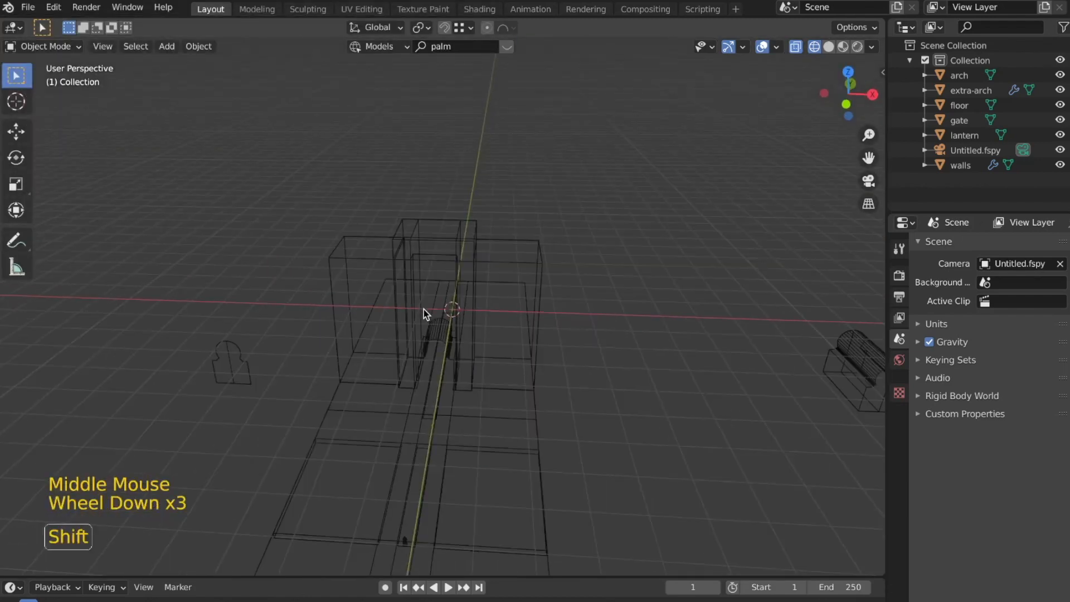
key("shift+a")
mouse_move(424, 309)
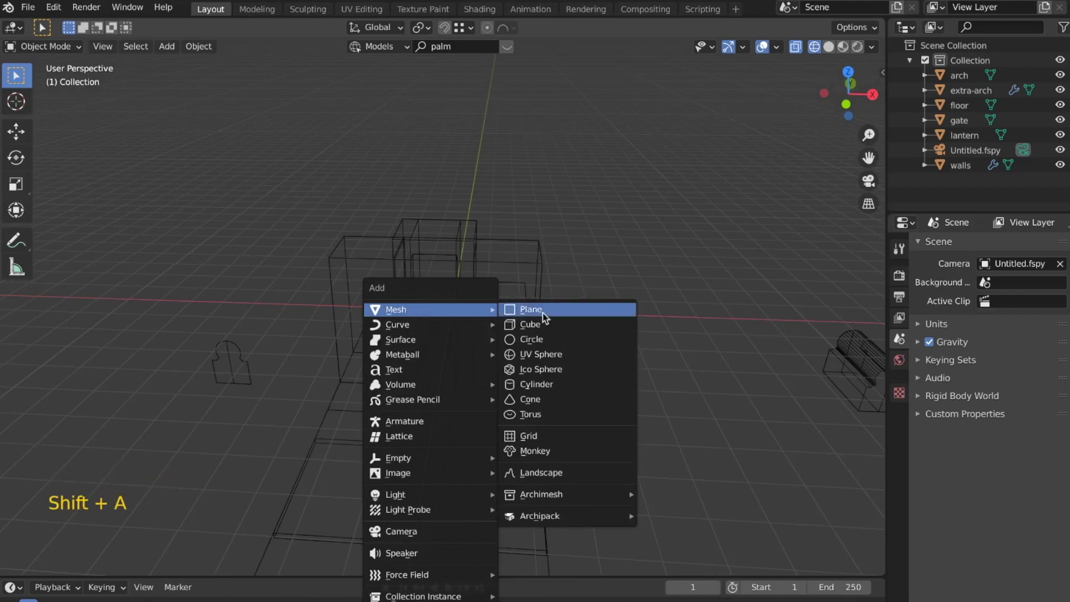
left_click(607, 481)
scroll(477, 351, "down", 3)
scroll(389, 284, "up", 5)
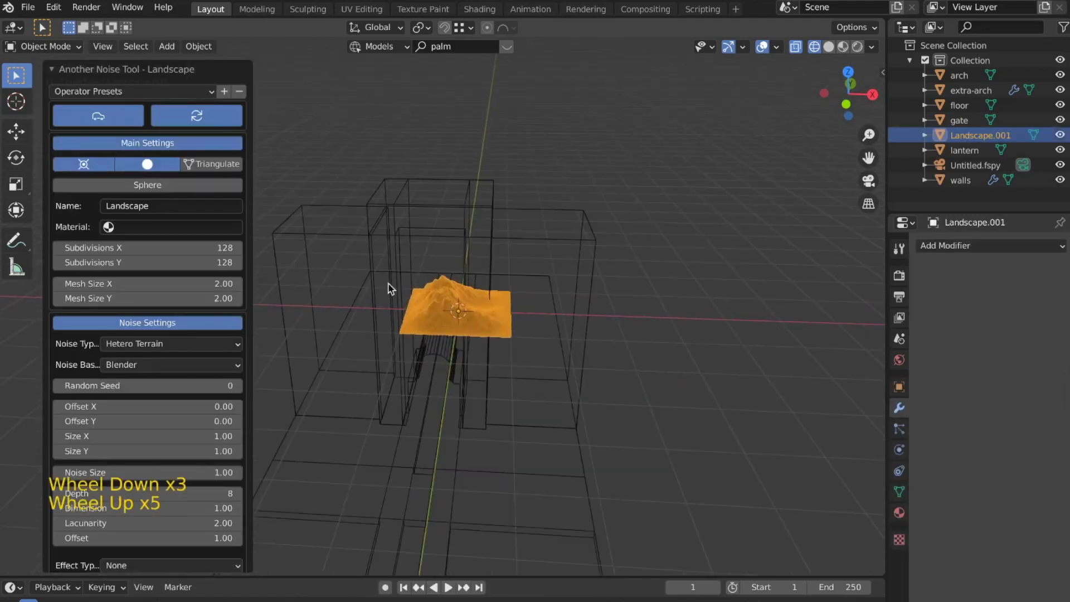
- Apply the Dunes operator preset to the new landscape and display the scene in solid shading
left_click(149, 91)
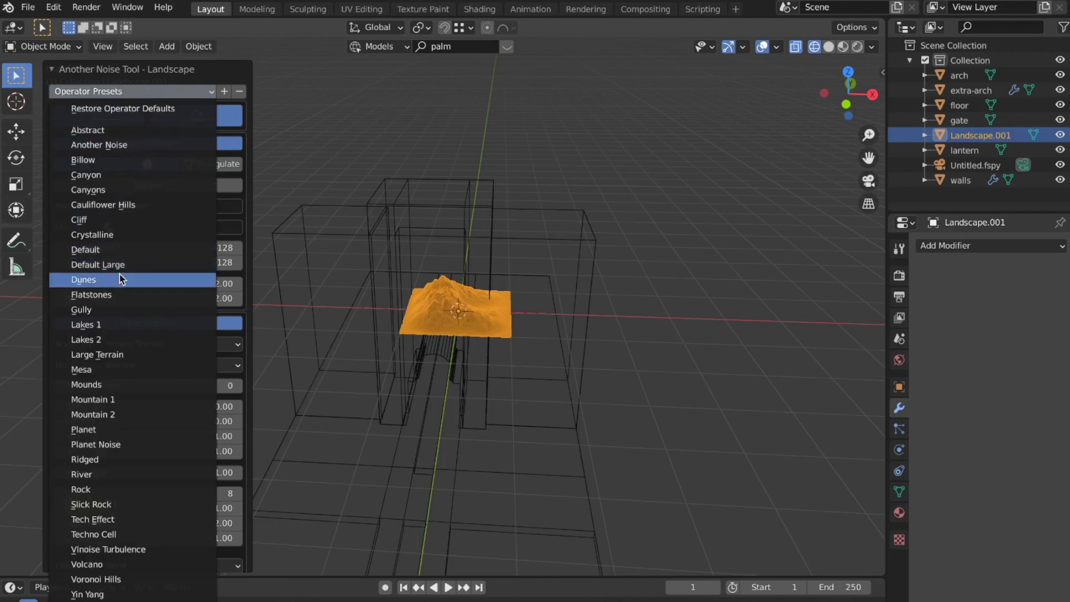
left_click(173, 279)
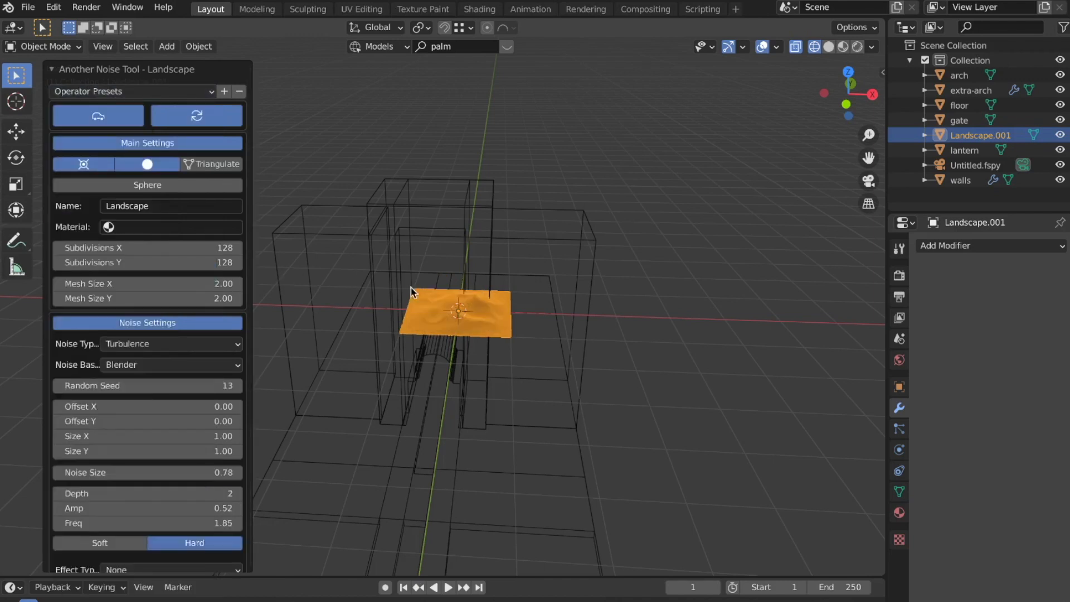
scroll(477, 314, "up", 3)
key("z")
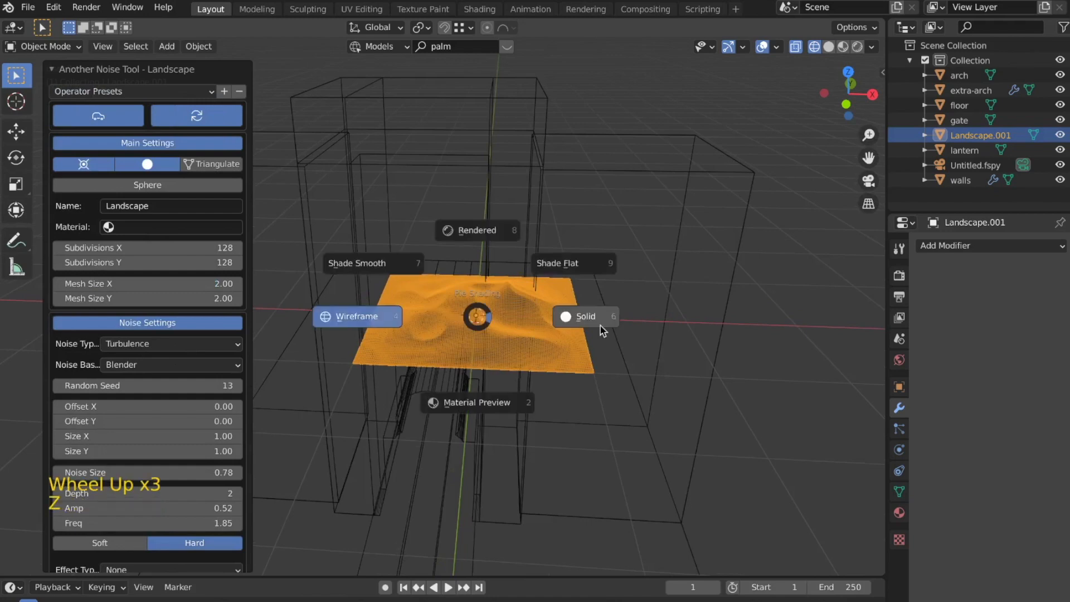
mouse_move(562, 326)
middle_mouse_down()
mouse_move(560, 364)
mouse_move(517, 353)
mouse_move(518, 339)
middle_mouse_up()
scroll(525, 374, "down", 2)
scroll(525, 374, "up", 4)
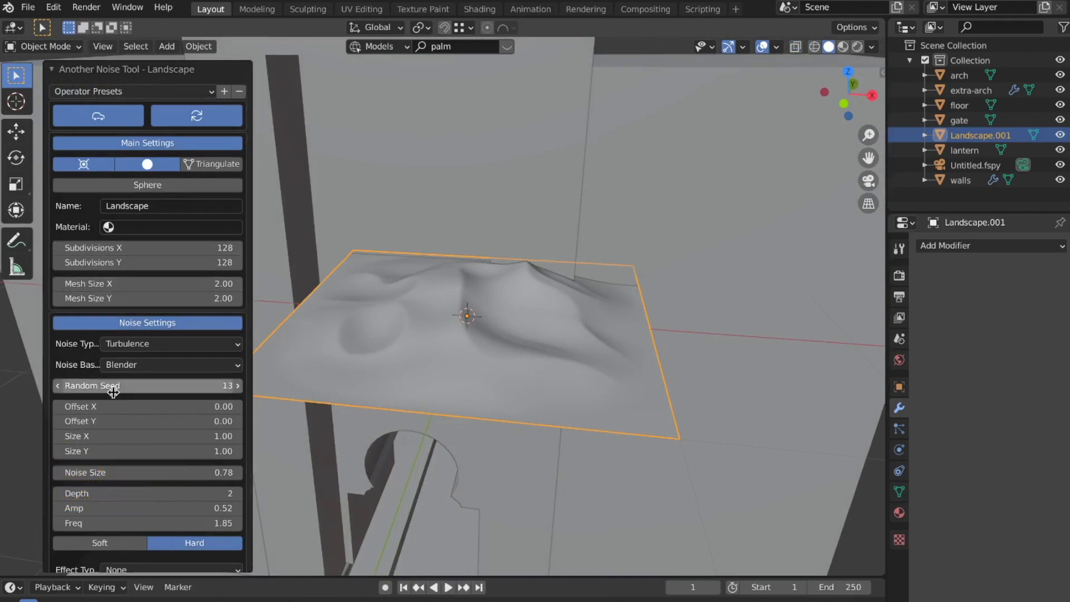
- Try random seeds 37 and 31 for the landscape's noise and check the resulting dune shapes
scroll(144, 322, "up", 2)
scroll(144, 321, "down", 6)
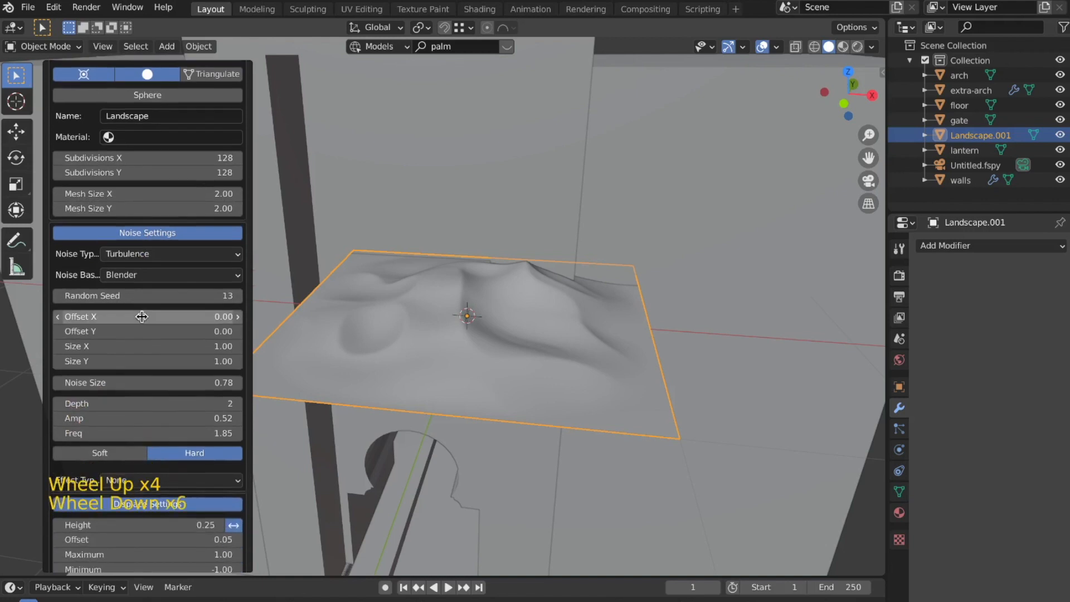
left_click_drag(149, 301, 177, 296)
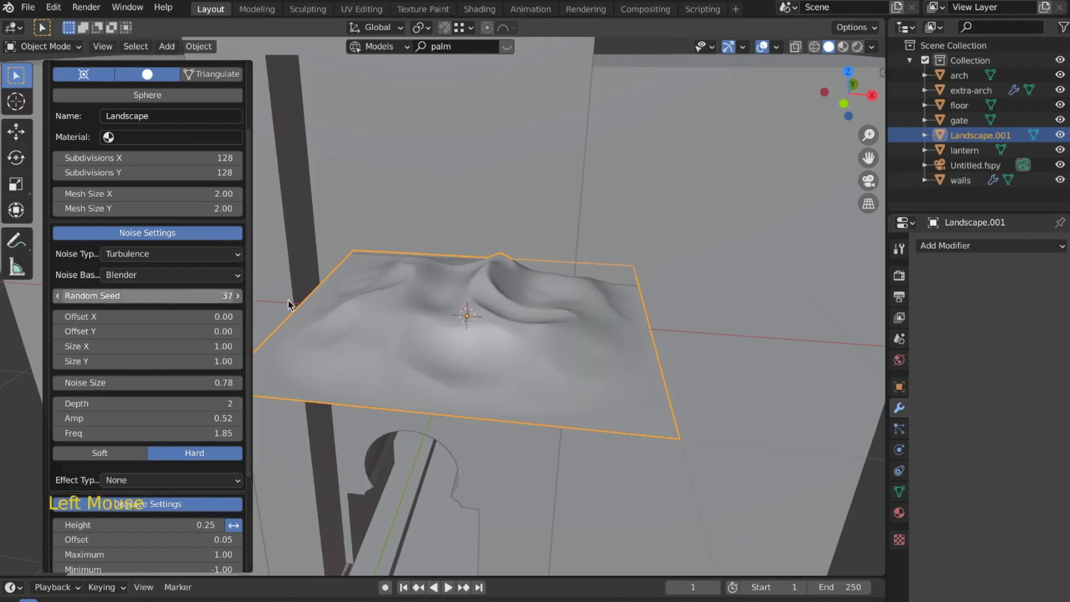
scroll(507, 286, "down", 3)
middle_click_drag(507, 286, 510, 263)
scroll(433, 256, "up", 3)
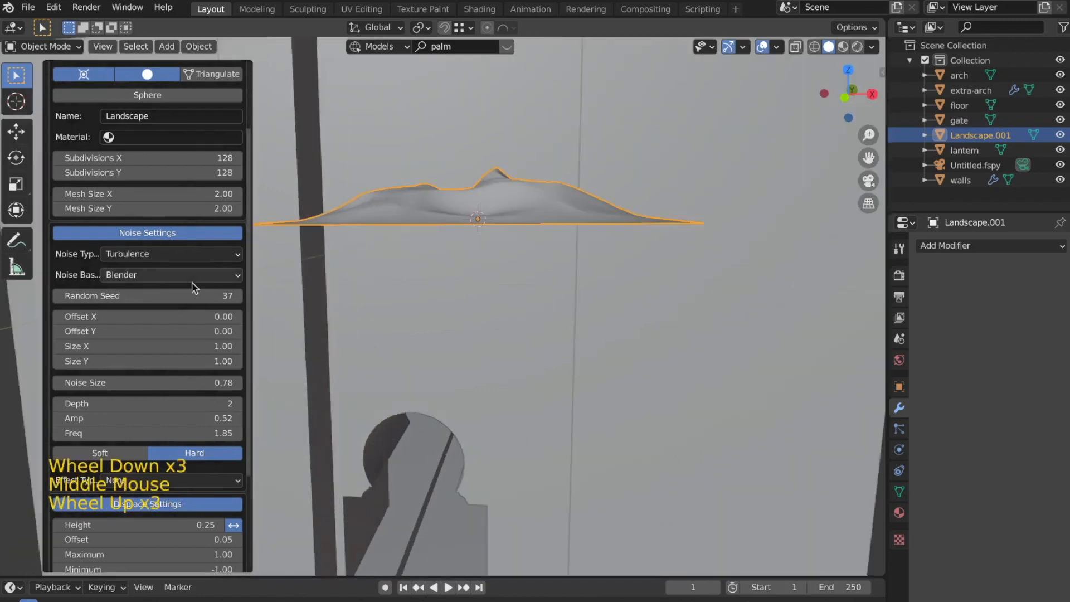
left_click_drag(186, 295, 177, 296)
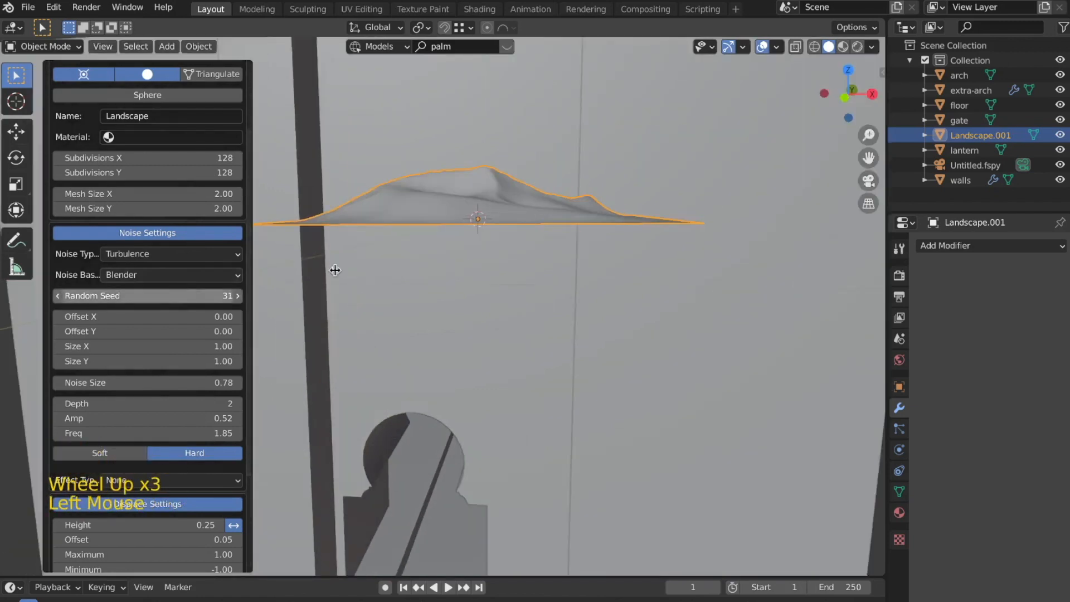
scroll(443, 239, "down", 3)
middle_click_drag(443, 239, 440, 262)
scroll(446, 268, "up", 4)
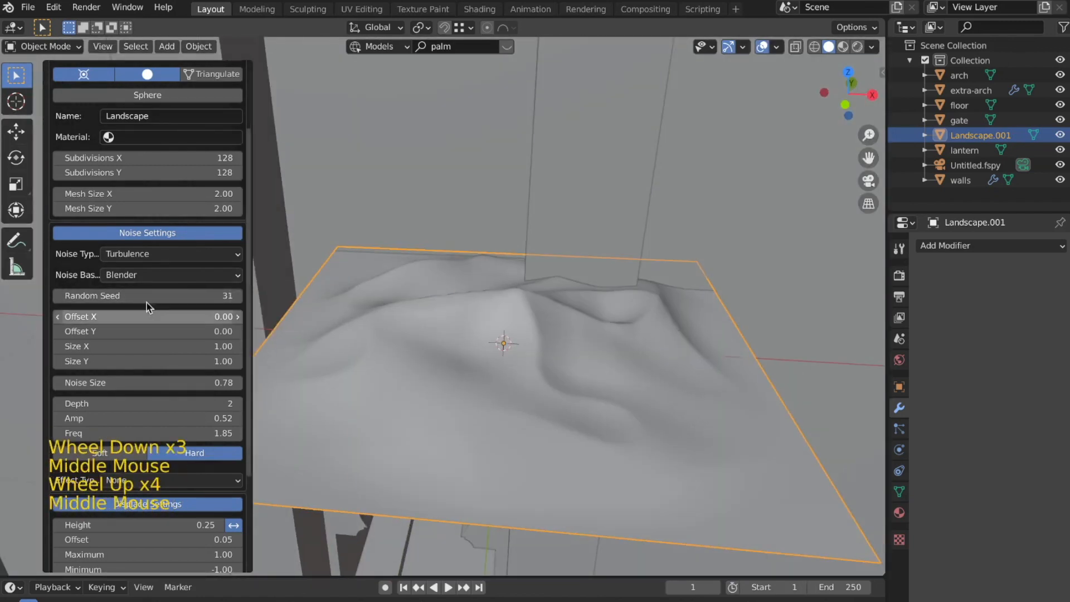
- Set the landscape's random seed to 33 and inspect the dunes from several angles
left_click_drag(177, 296, 145, 296)
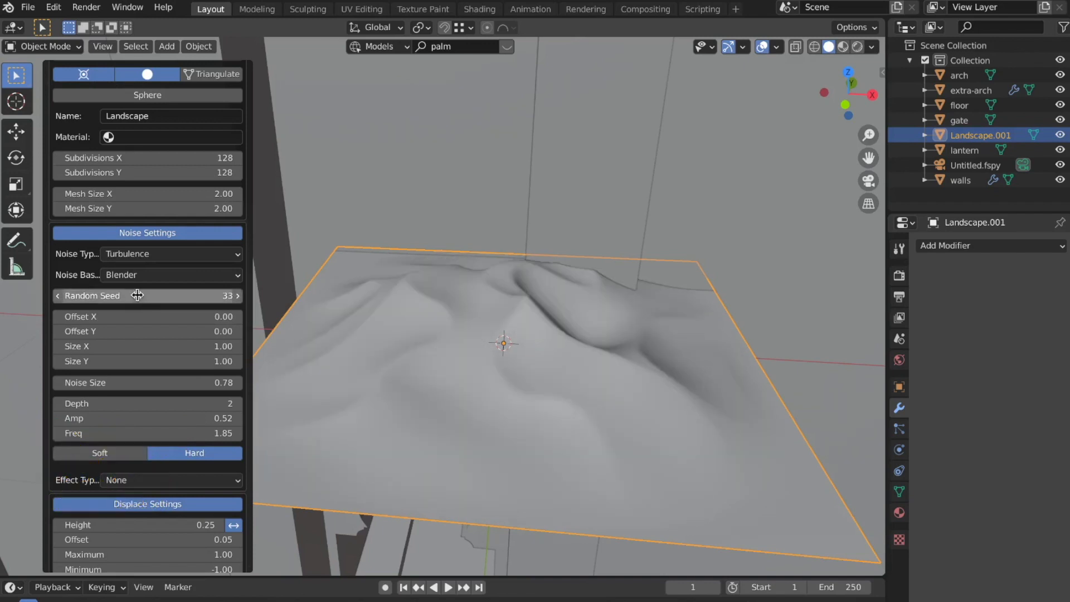
scroll(458, 325, "down", 2)
scroll(449, 318, "up", 1)
middle_click_drag(449, 318, 383, 411)
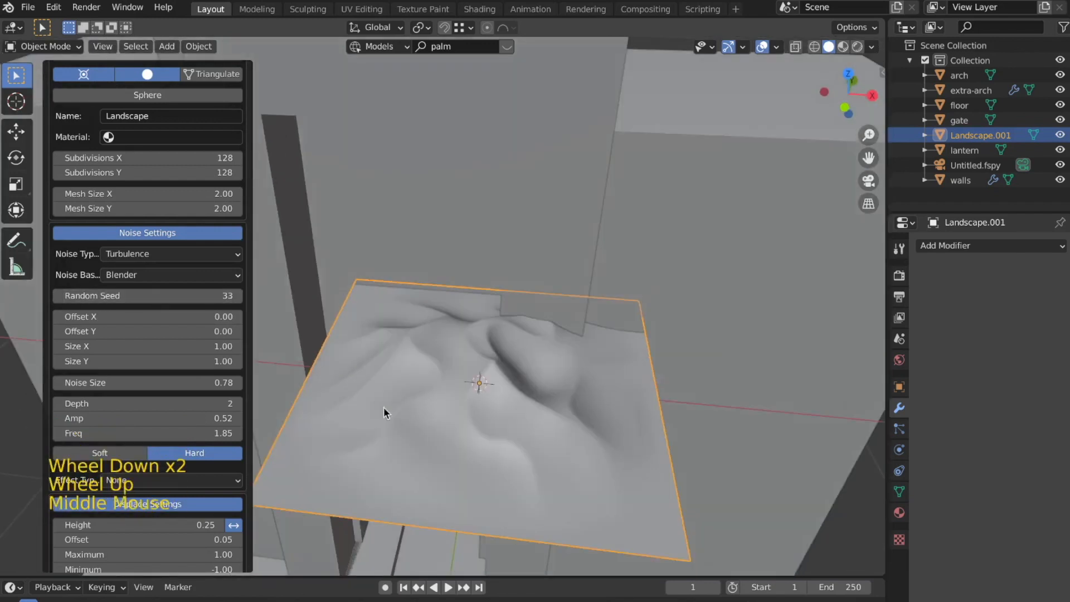
middle_click_drag(389, 338, 346, 256)
scroll(386, 265, "up", 2)
middle_click_drag(397, 279, 431, 266)
scroll(431, 266, "down", 2)
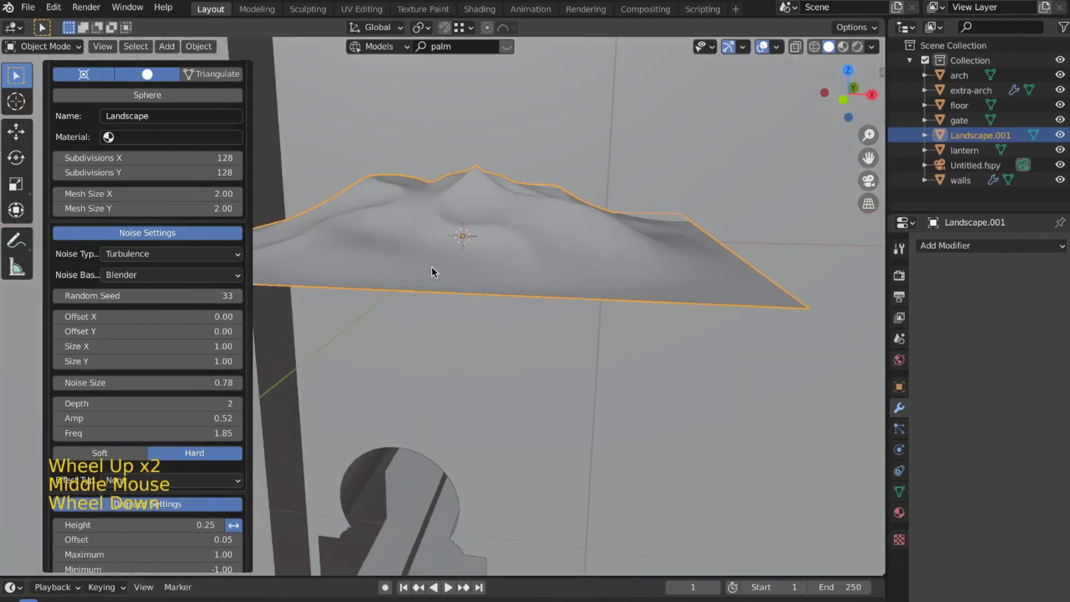
- Lower the landscape's displacement height to 0.18
scroll(195, 390, "down", 11)
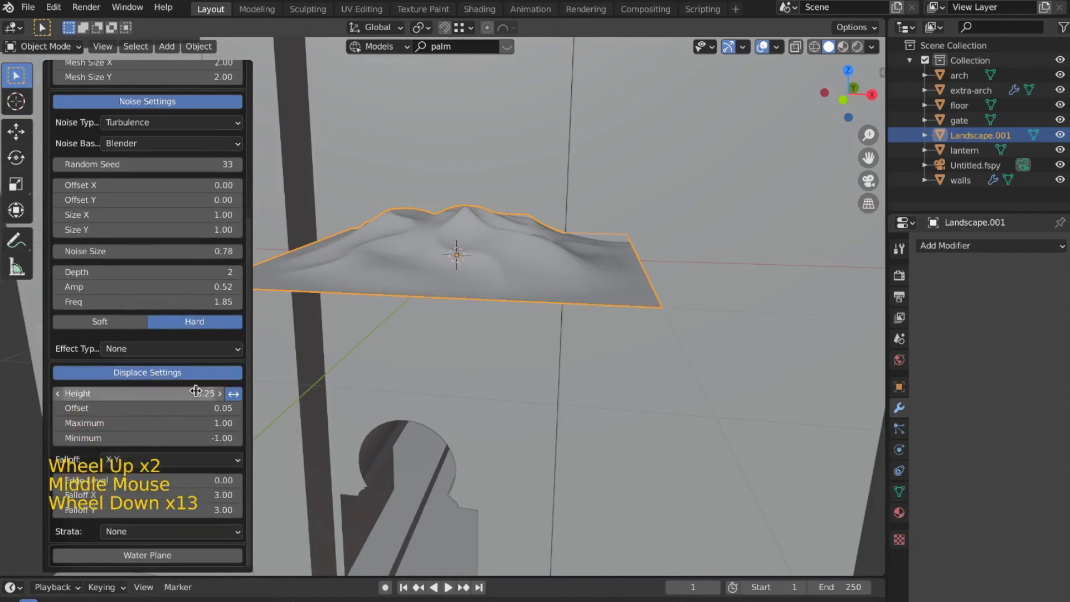
left_click_drag(196, 393, 186, 394)
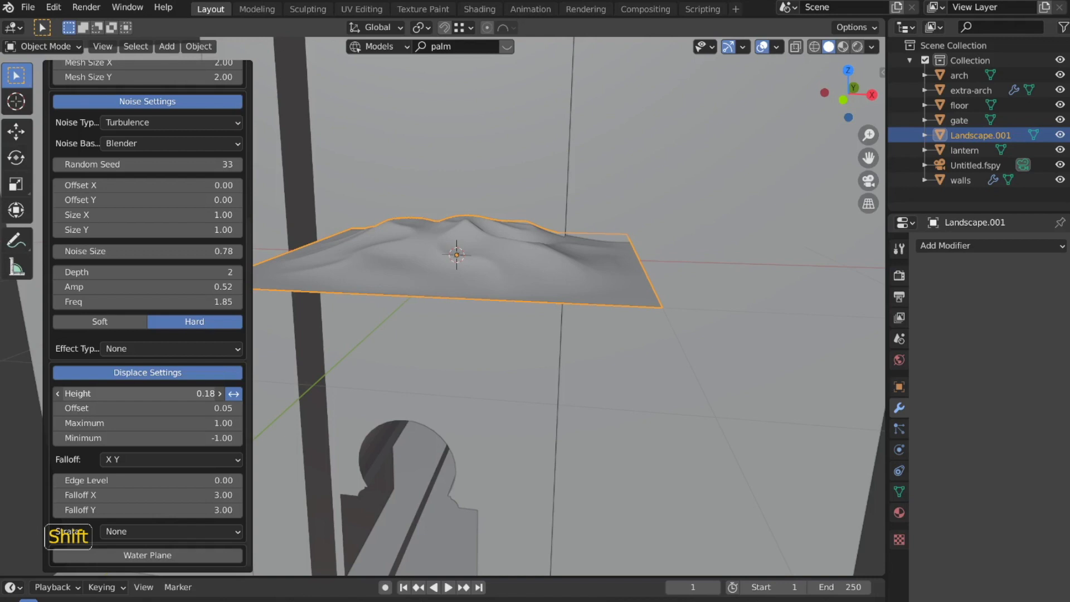
scroll(516, 249, "down", 1)
middle_click_drag(516, 249, 545, 238)
scroll(365, 360, "down", 2)
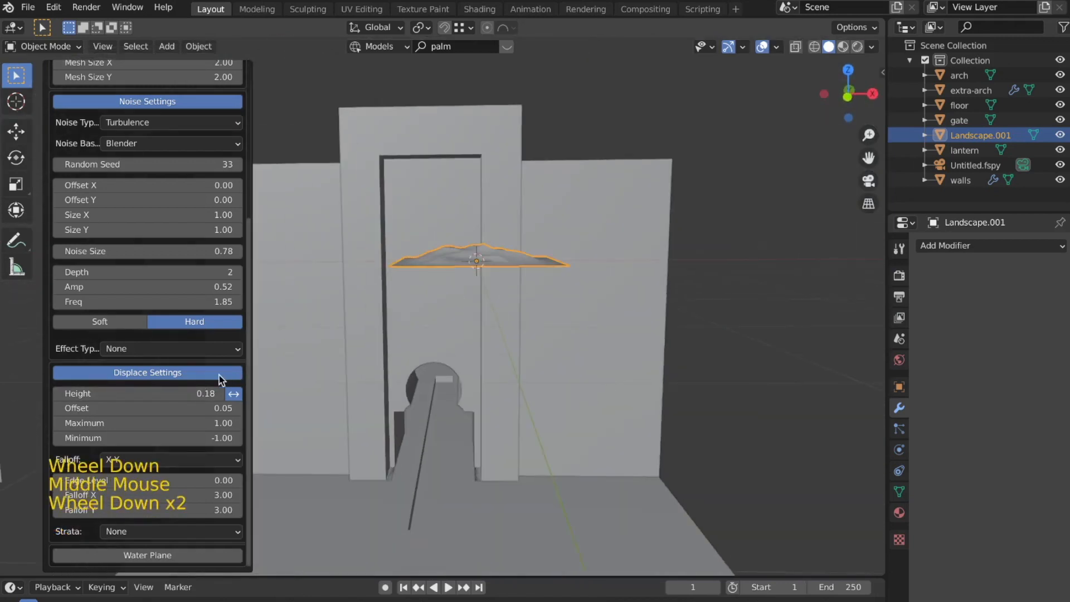
scroll(222, 375, "down", 2)
scroll(221, 379, "up", 2)
scroll(222, 379, "up", 10)
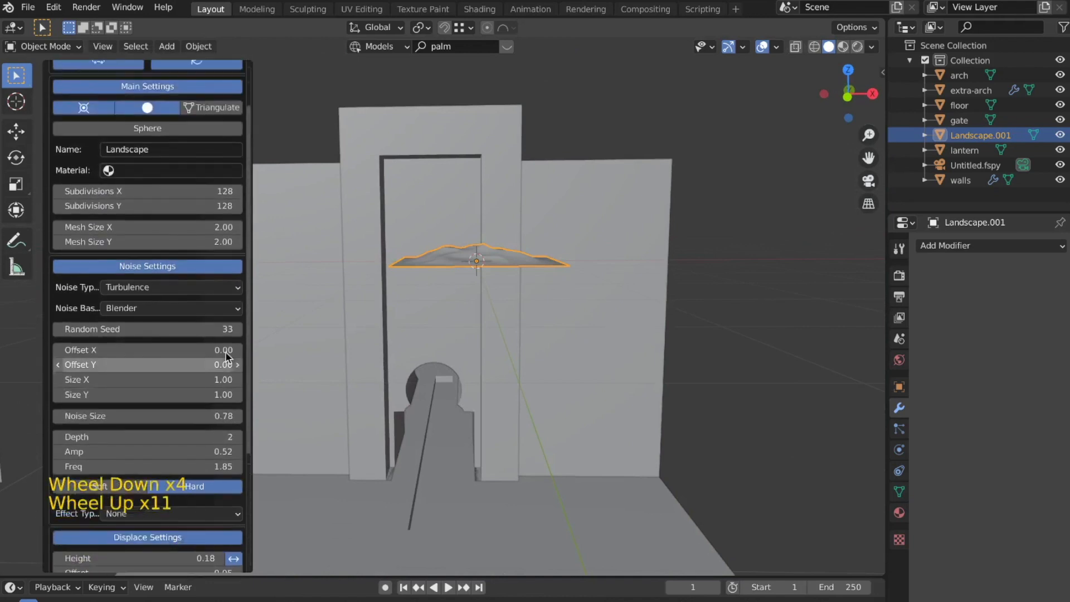
scroll(226, 353, "up", 4)
scroll(206, 308, "down", 5)
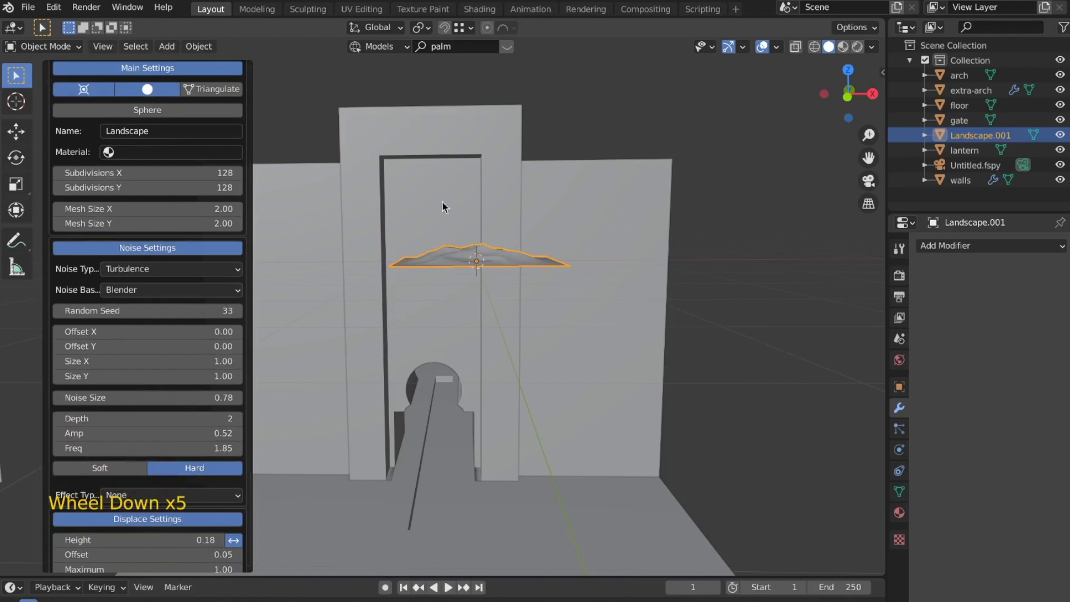
left_click(718, 216)
scroll(591, 266, "down", 4)
middle_click_drag(590, 277, 584, 322)
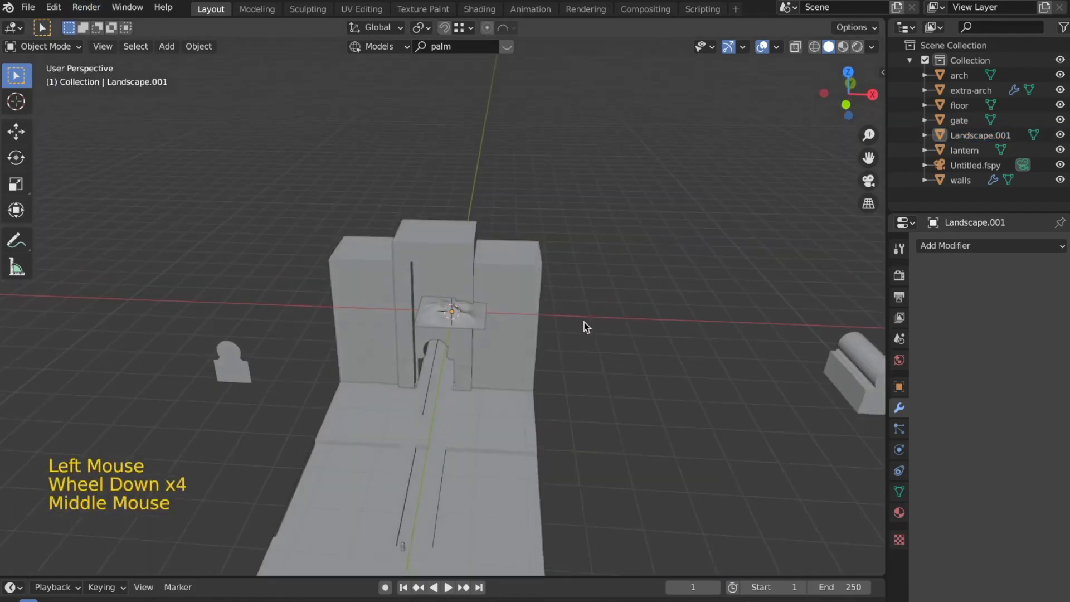
- Scale the landscape uniformly by about 4.05 while viewing it from above
left_click(462, 326)
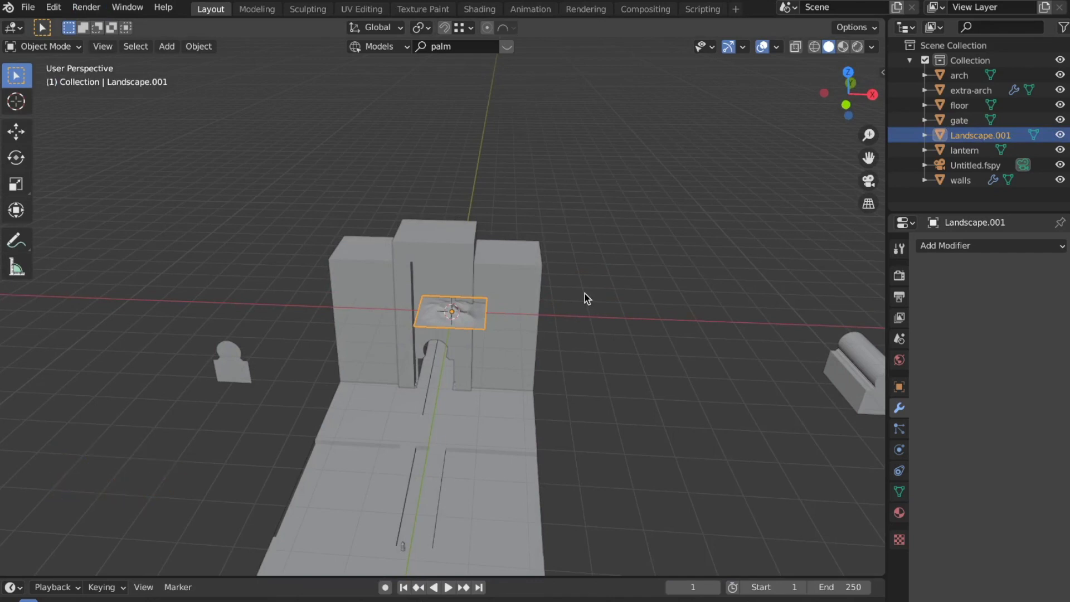
scroll(557, 303, "down", 1)
middle_click_drag(539, 312, 523, 359)
scroll(523, 358, "down", 3)
scroll(524, 359, "up", 2)
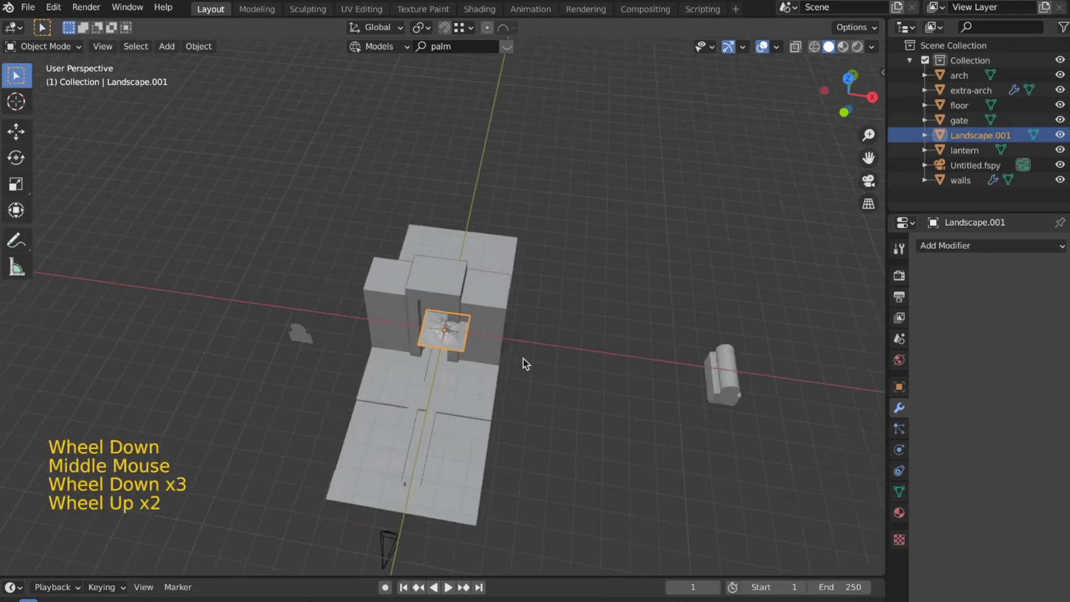
scroll(523, 359, "up", 4)
key("KP_7")
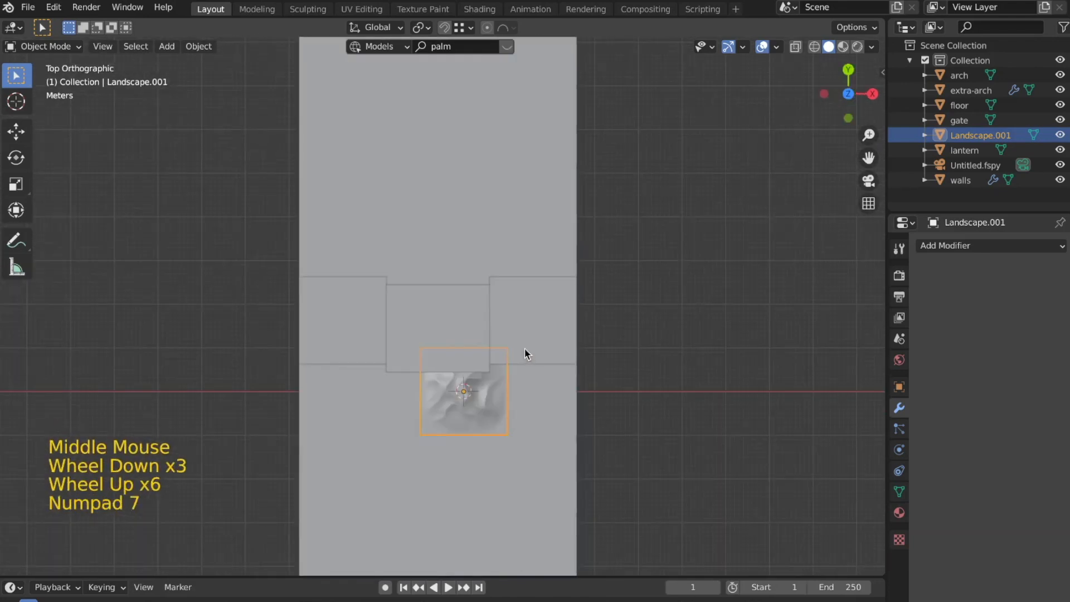
scroll(524, 349, "down", 4)
key("s")
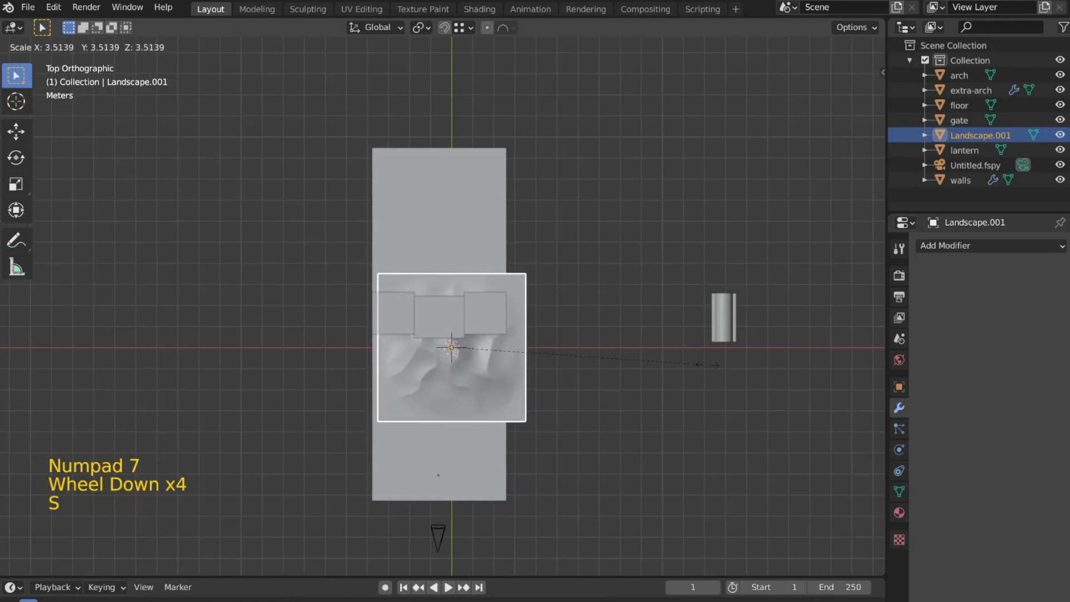
left_click(681, 393)
- Move the landscape behind the walls, about -0.75 m in X and 6.4 m in Y, and lower it about 3.16 m to floor level
key("g")
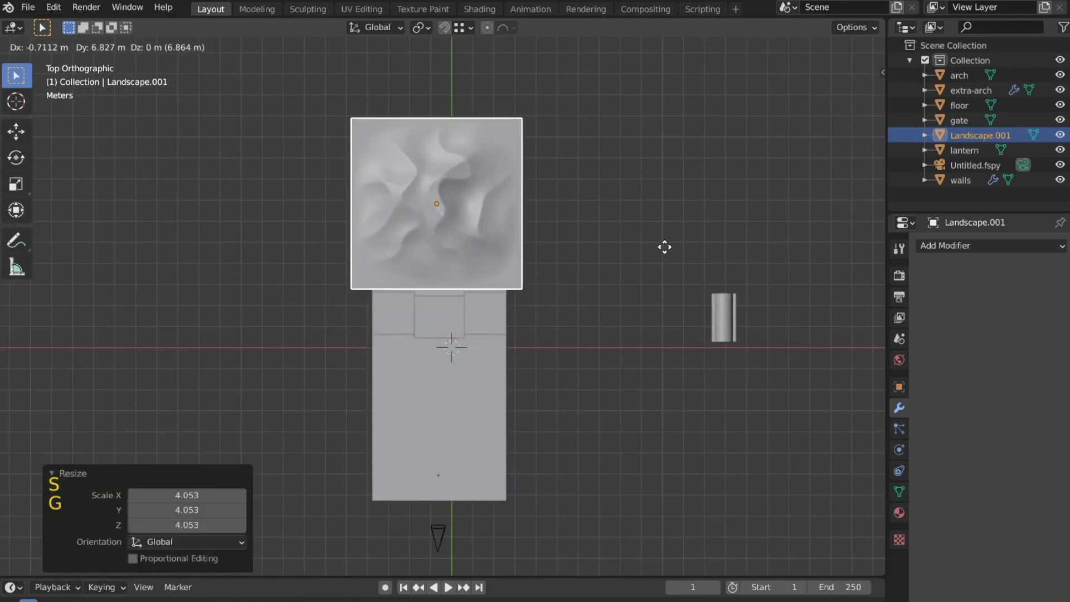
left_click(664, 256)
key("KP_3")
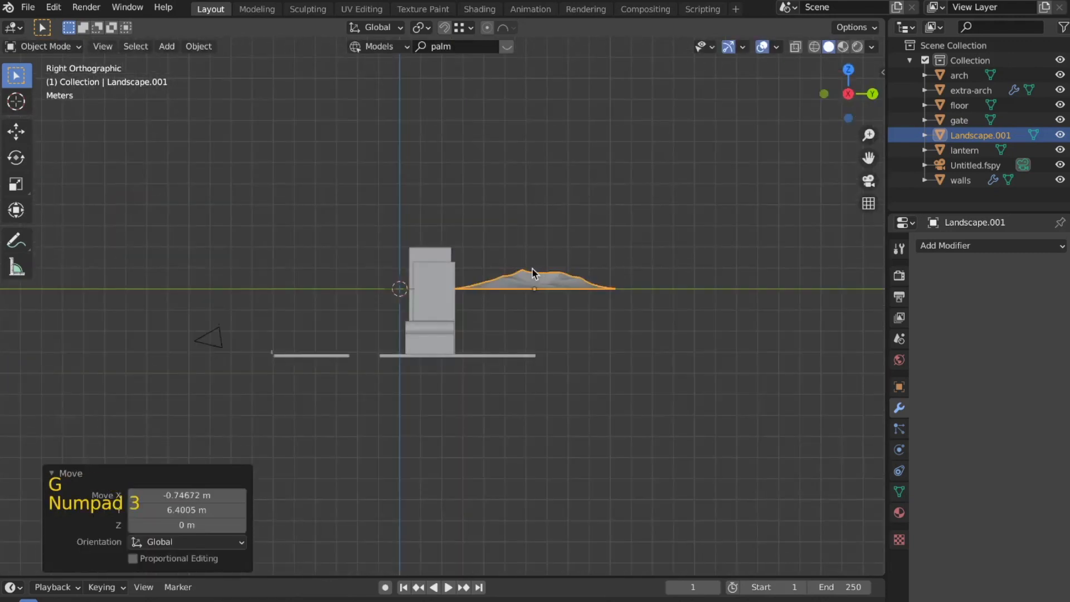
scroll(608, 256, "up", 2)
key("g")
key("z")
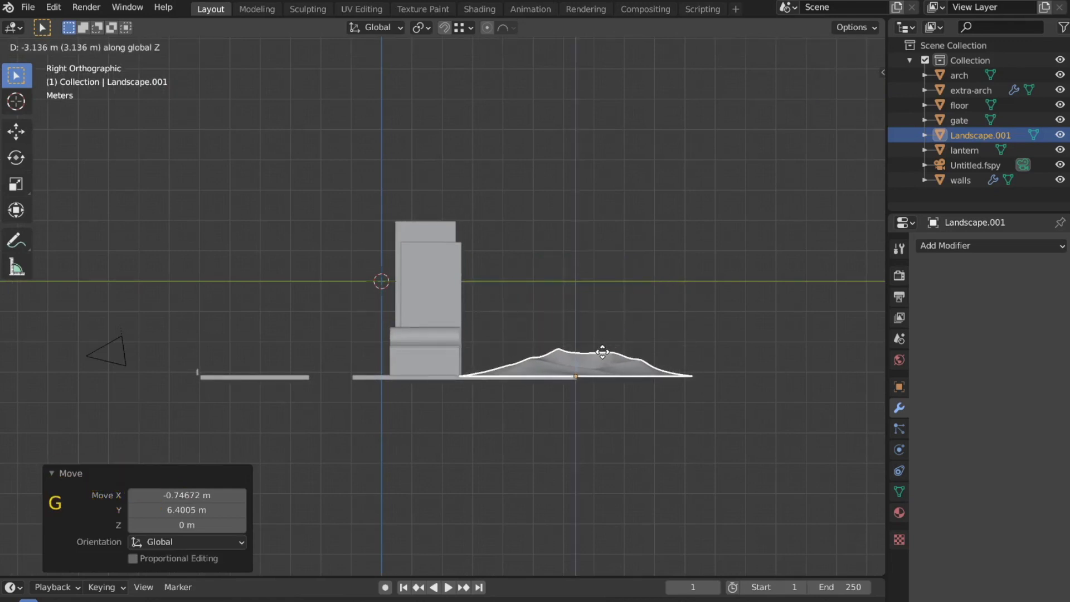
left_click(603, 352)
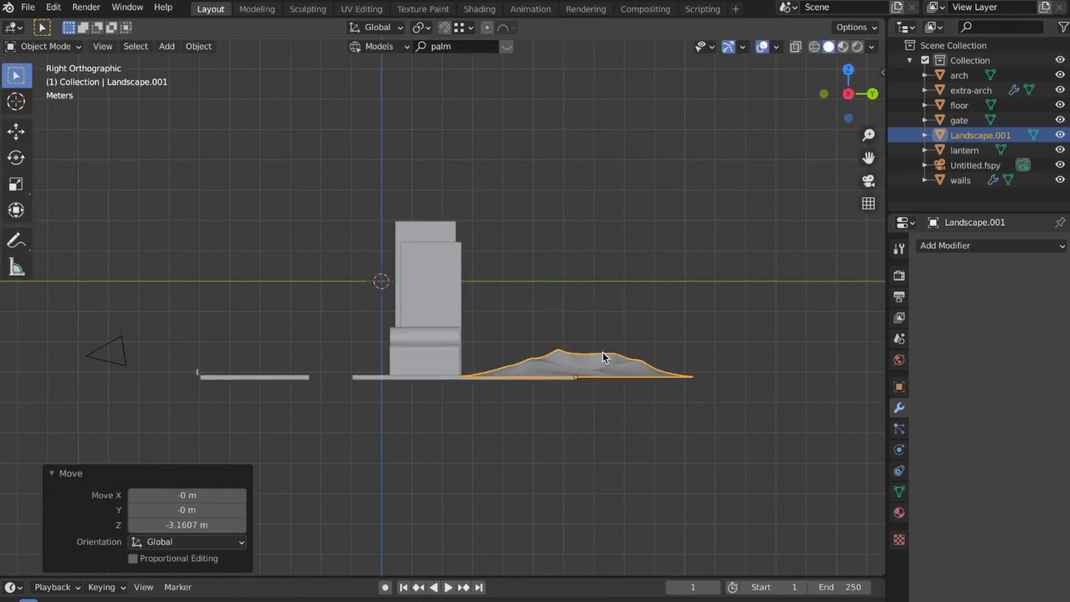
- Shift the landscape about 0.56 m along X and check through the camera how the dunes sit behind the gate
key("KP_0")
scroll(514, 376, "up", 1)
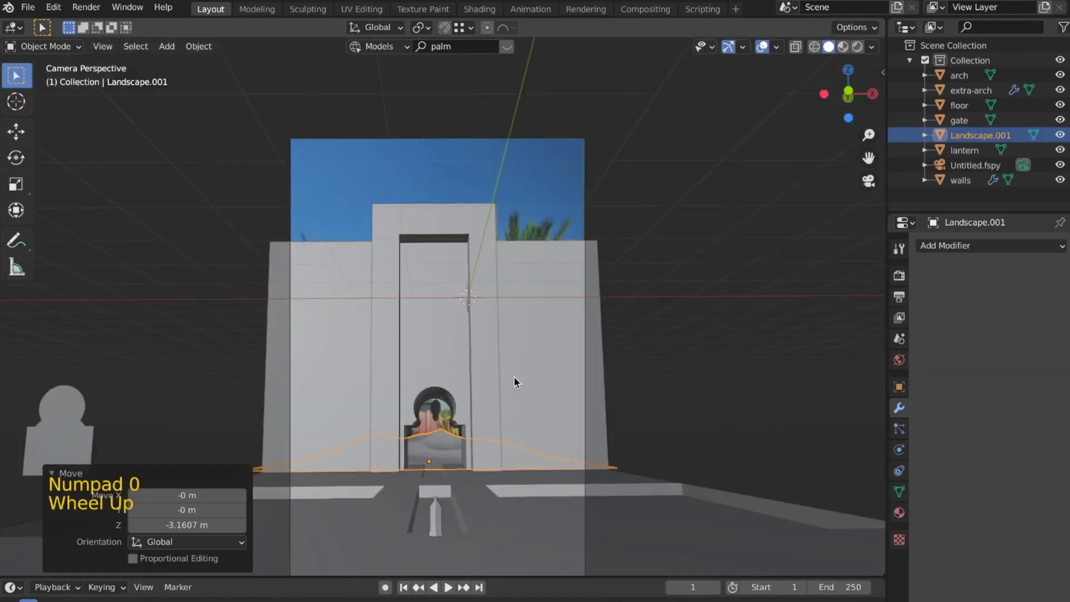
middle_click_drag(514, 376, 513, 315, "shift")
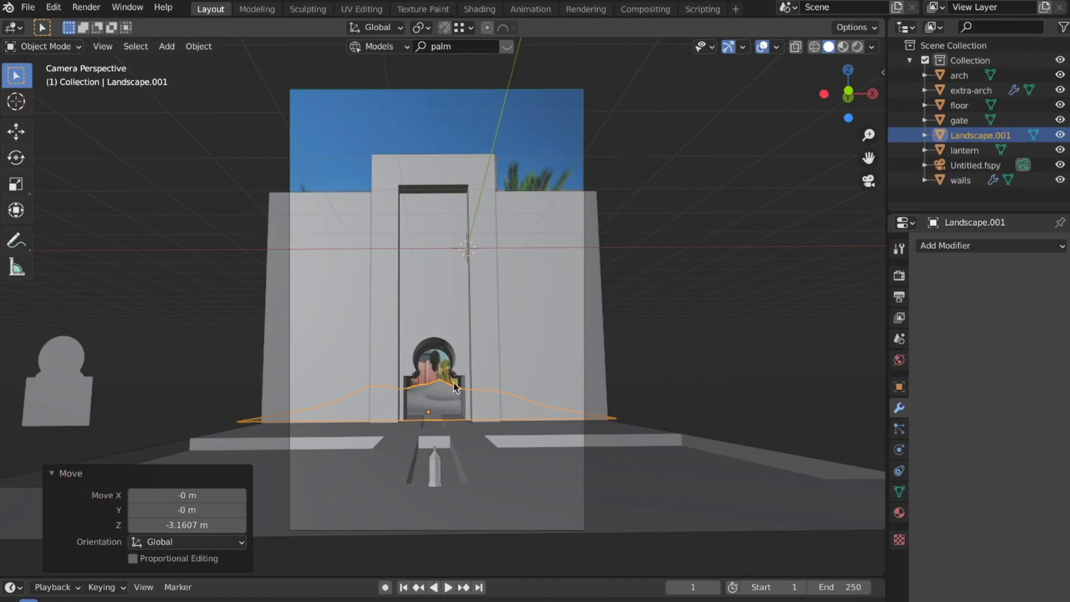
key("KP_0")
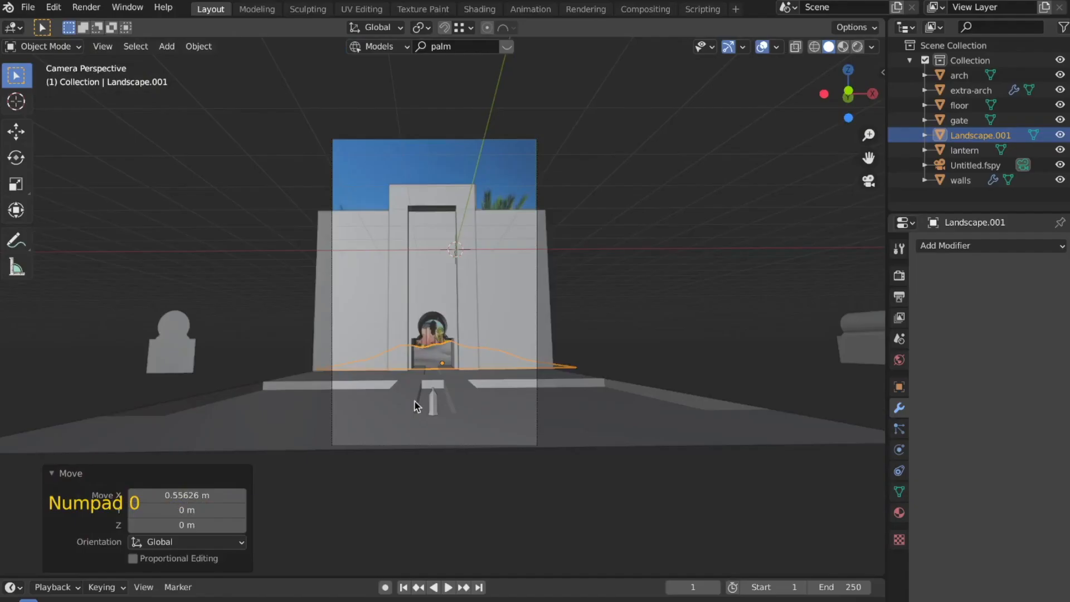
scroll(417, 399, "up", 2)
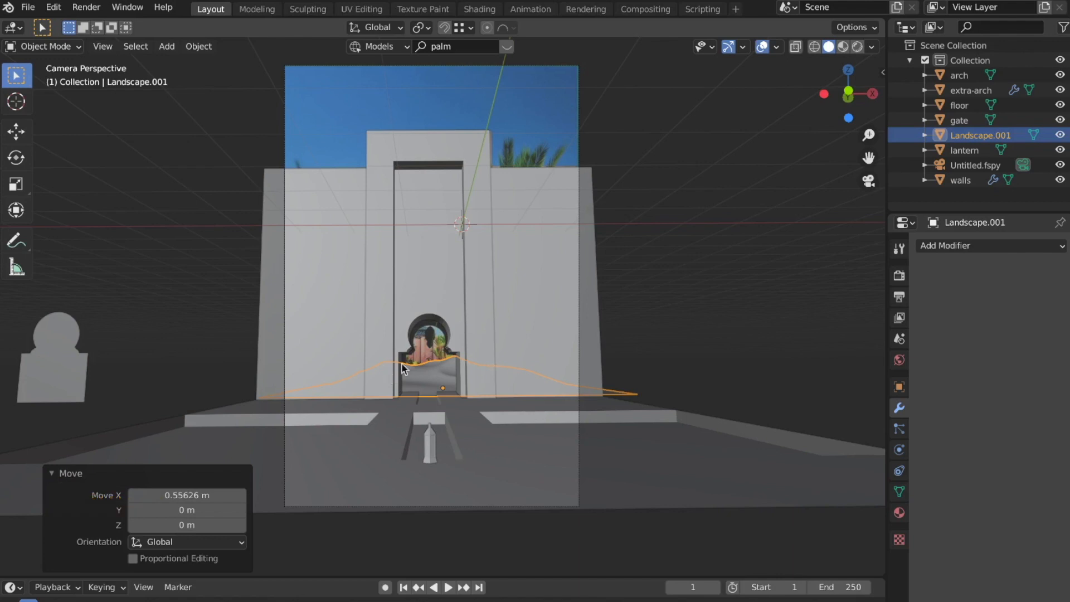
scroll(445, 360, "up", 1)
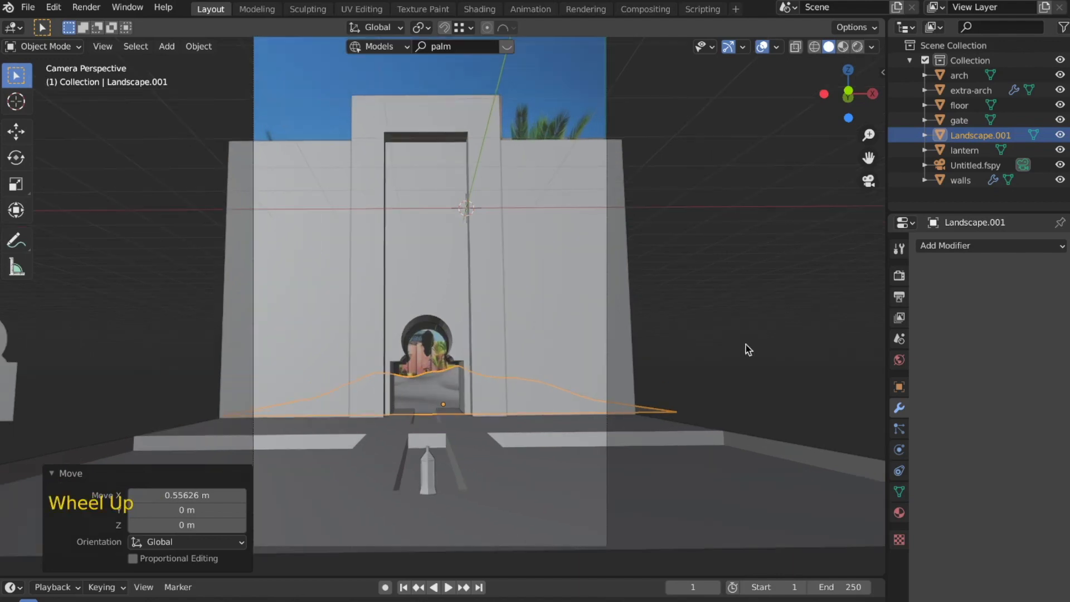
left_click(754, 284)
- Sculpt the landscape's front edge at the gate opening with the Grab brush and compare it with the reference photo in wireframe
scroll(458, 400, "up", 4)
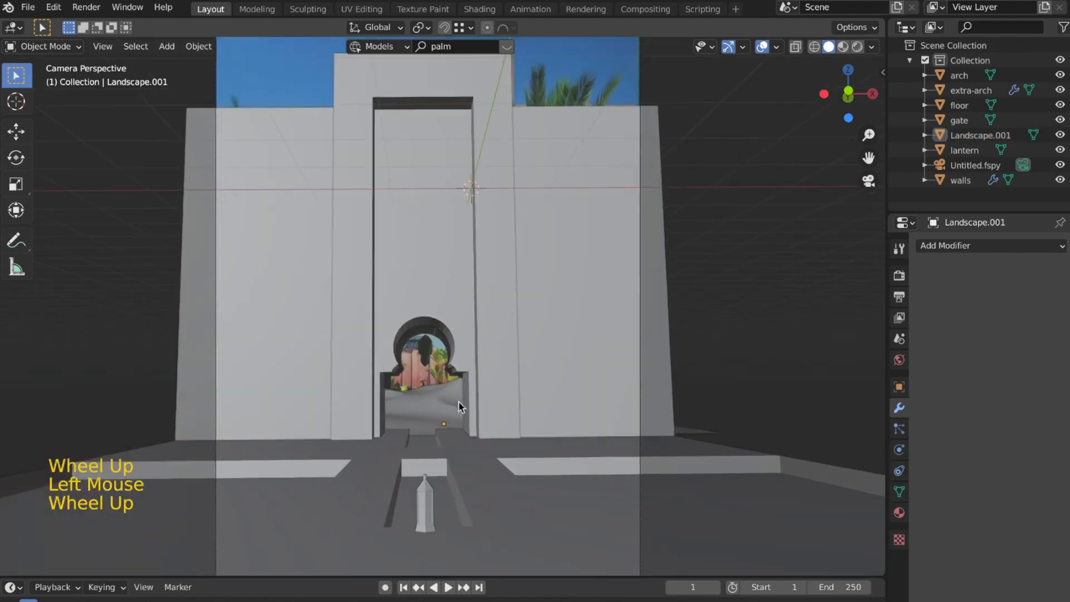
middle_click_drag(420, 513, 441, 436, "shift")
left_click(438, 446)
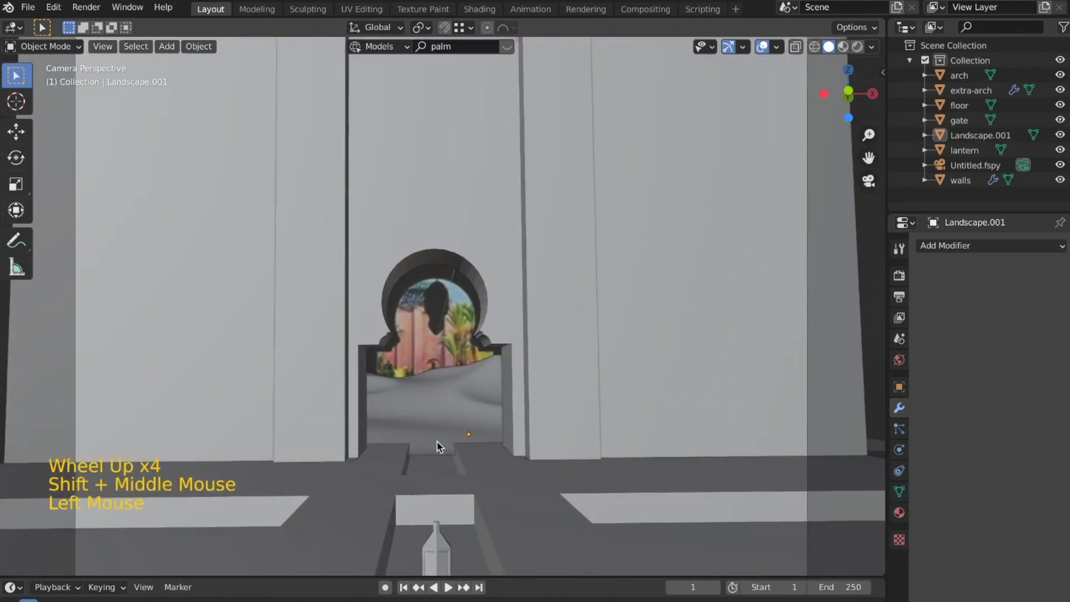
key("Tab")
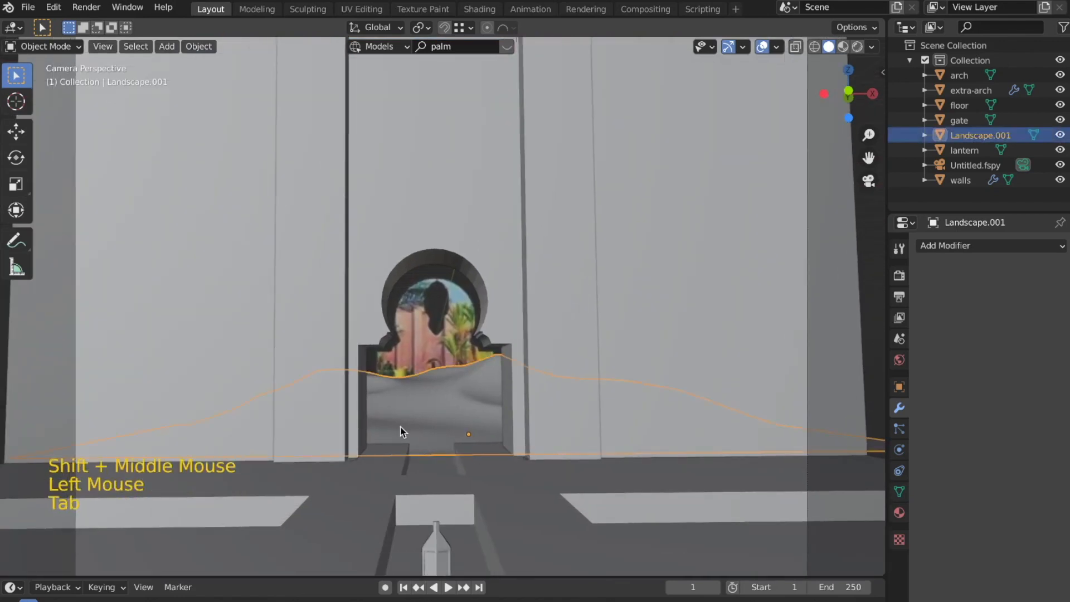
left_click(413, 527)
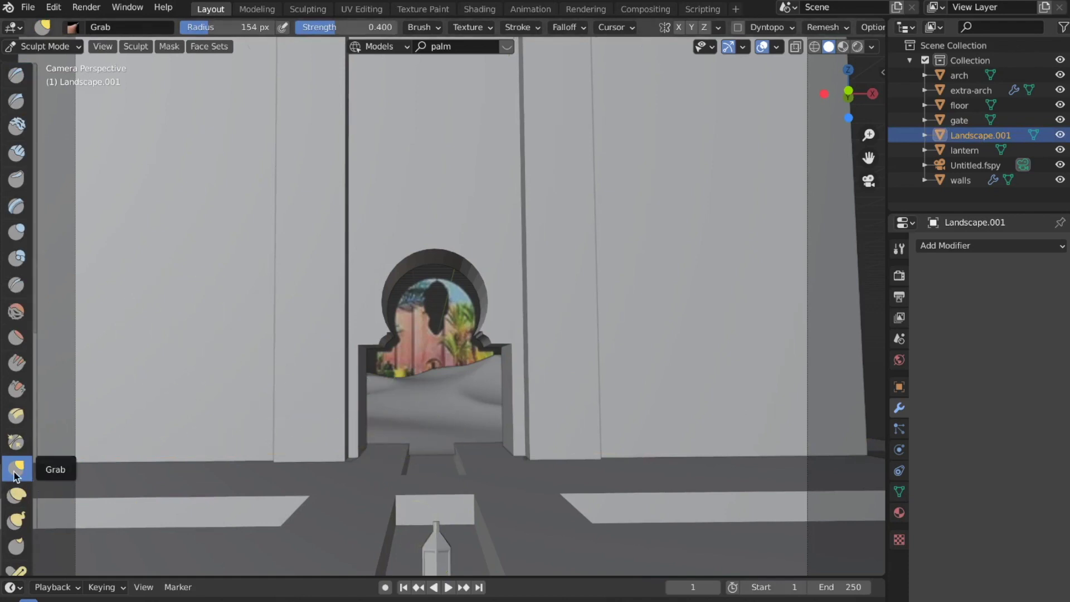
mouse_move(419, 454)
left_mouse_down()
mouse_move(417, 467)
mouse_move(455, 469)
mouse_move(448, 440)
left_mouse_up()
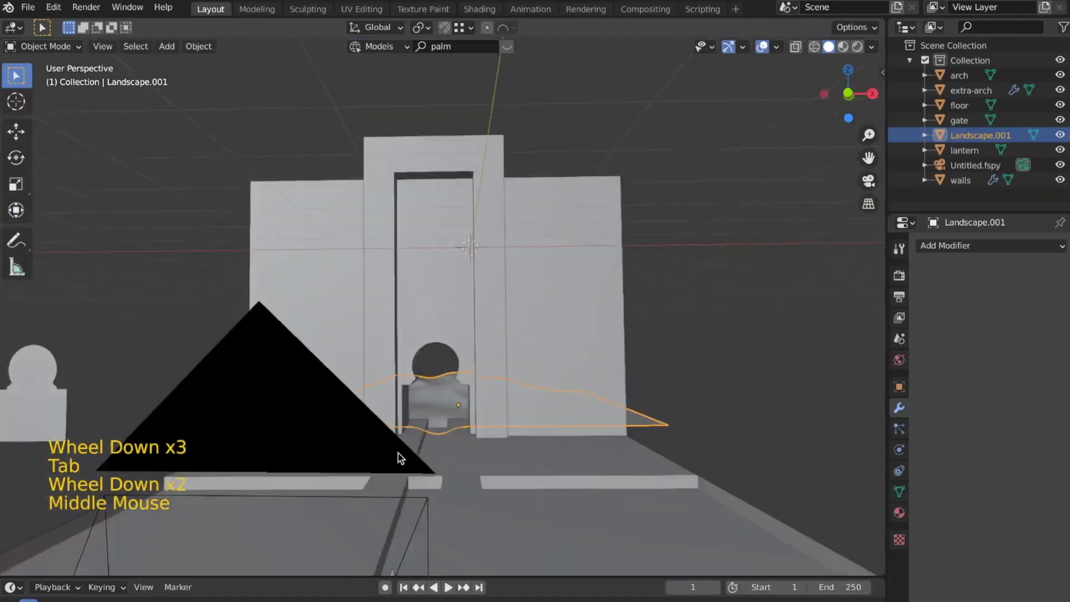
scroll(406, 457, "down", 1)
middle_click_drag(405, 456, 412, 350, "shift")
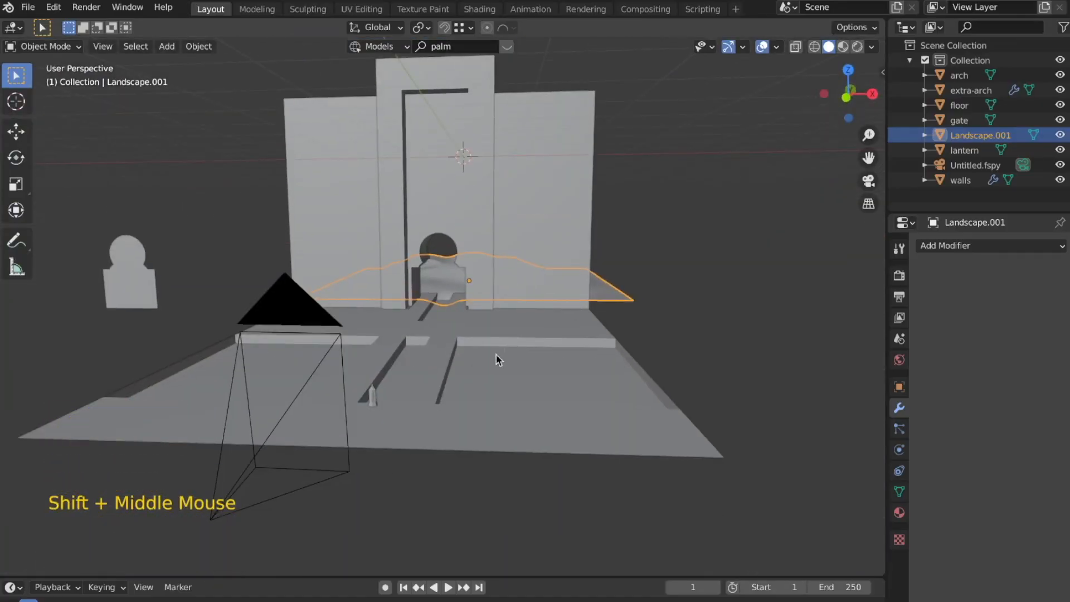
key("KP_0")
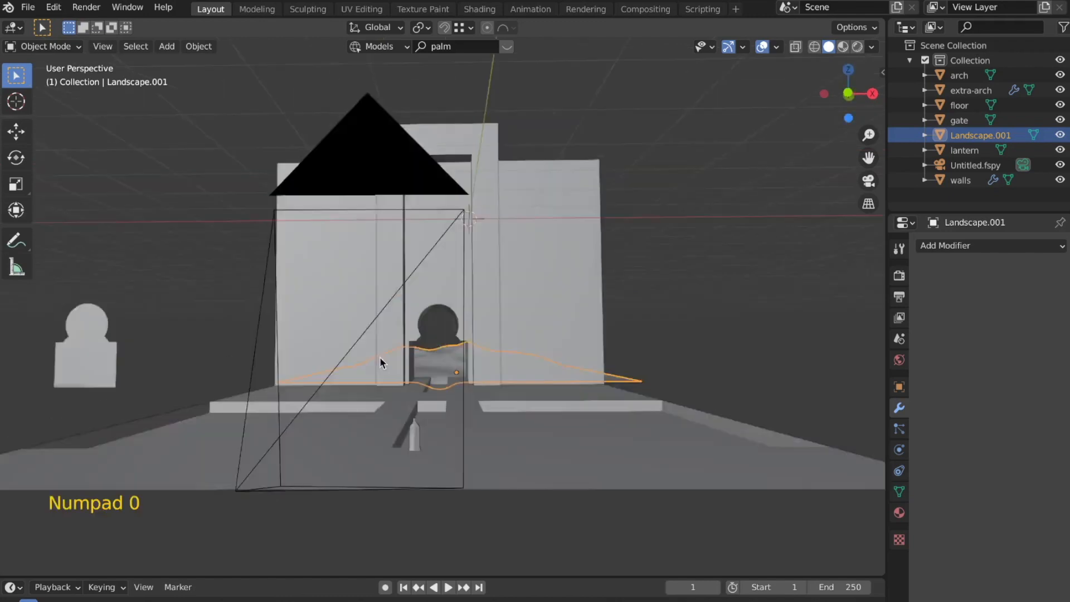
key("z")
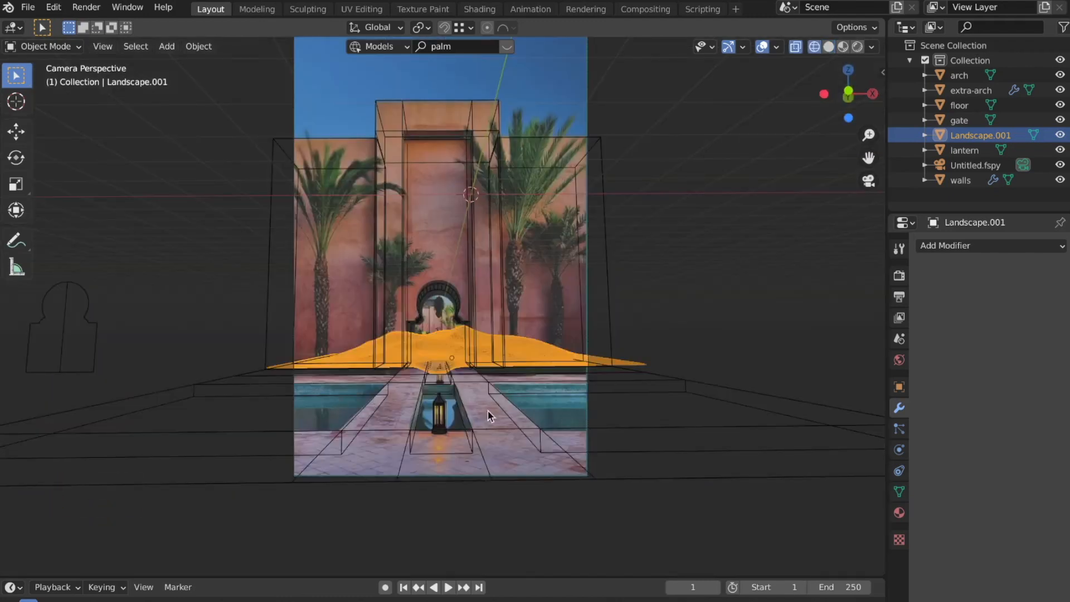
key("z")
left_click(652, 413)
- Add a 2 m plane and move it over the floor, about -0.69 m in X and -3.65 m in Y, viewed from above in wireframe
key("KP_7")
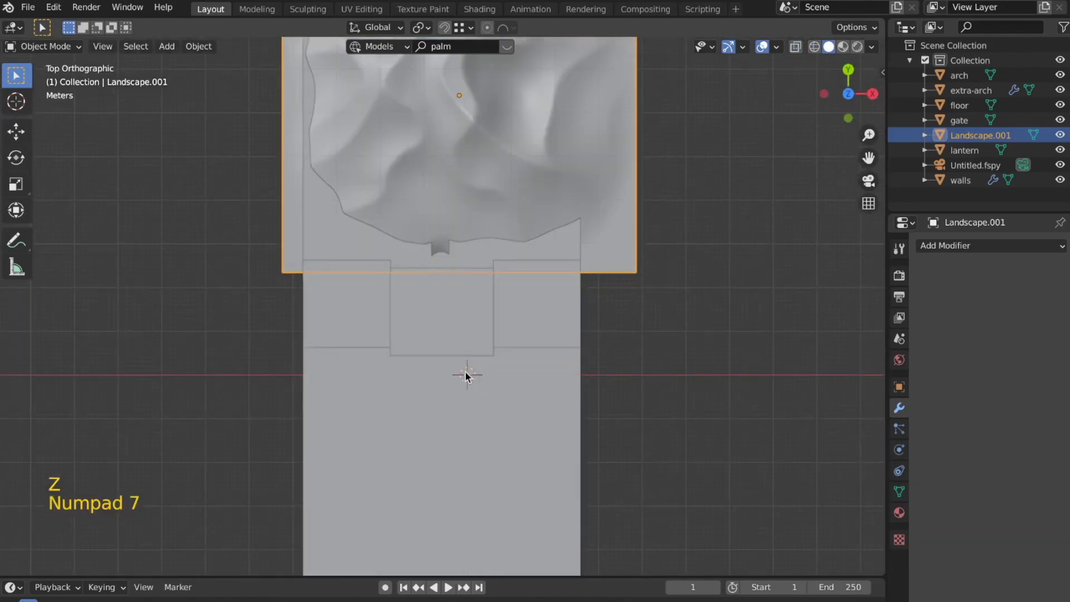
middle_click_drag(460, 322, 458, 215, "shift")
key("z")
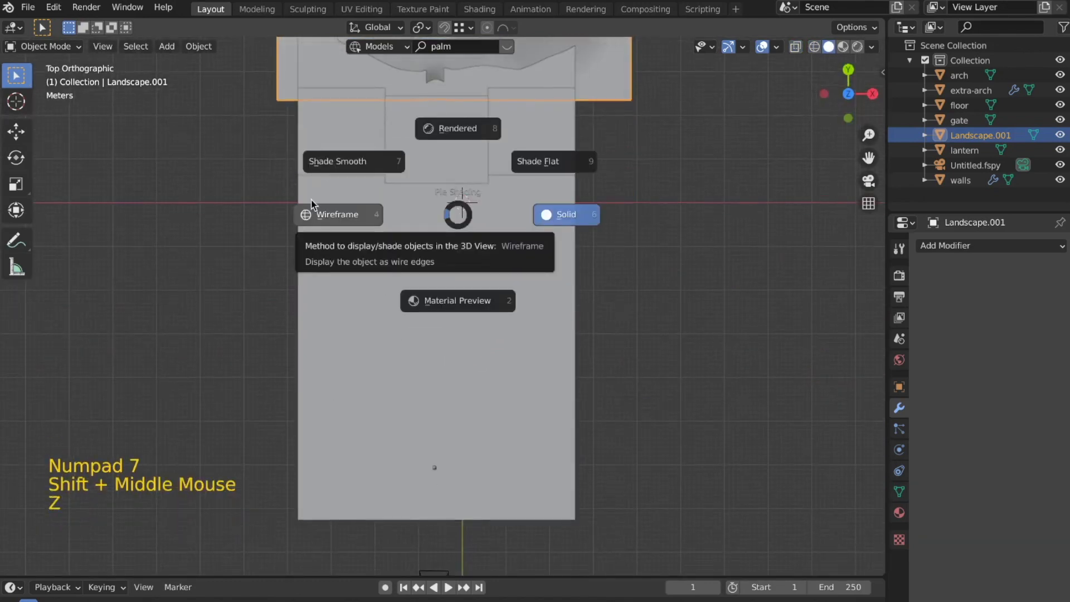
left_click(311, 200)
scroll(365, 283, "down", 2)
key("shift+a")
mouse_move(365, 280)
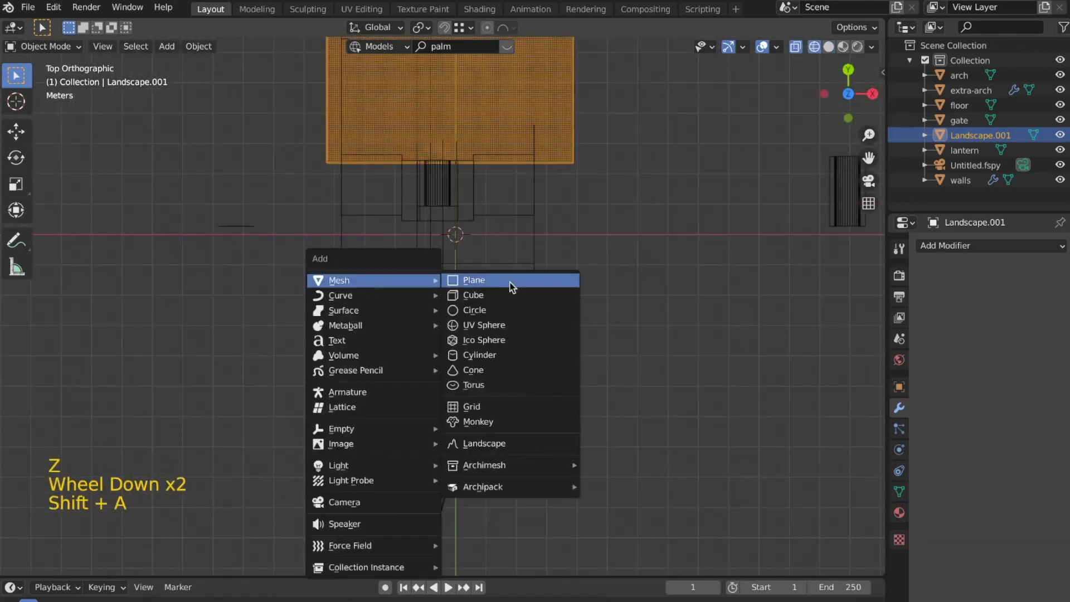
left_click(511, 286)
key("g")
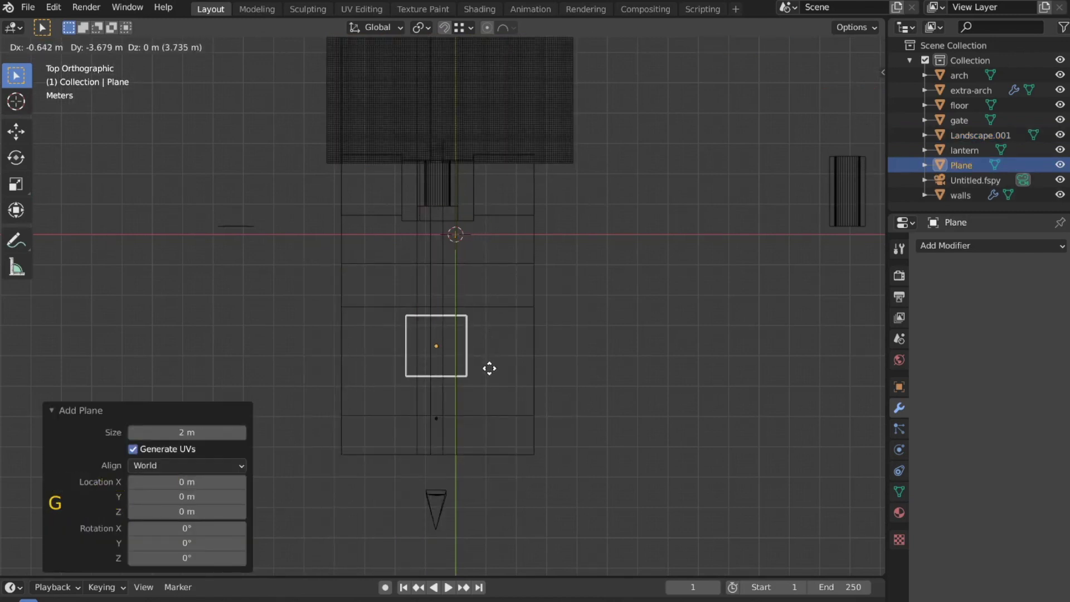
left_click(490, 366)
- Scale the plane by about 3.10 along X and 3.68 along Y to match the floor's width and length
key("s")
key("x")
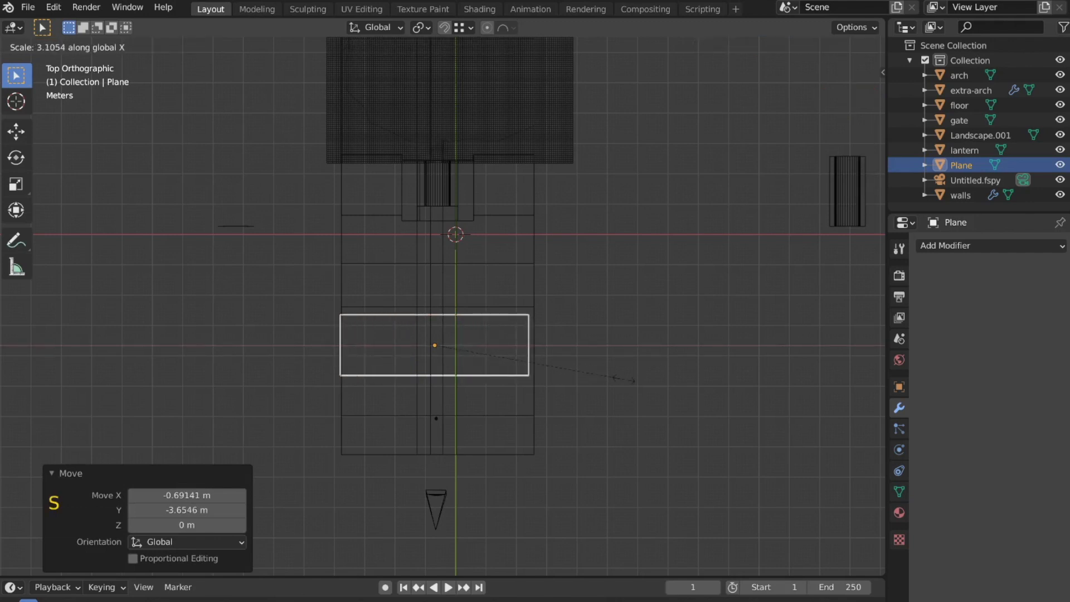
left_click(634, 381)
key("s")
key("Escape")
key("s")
key("y")
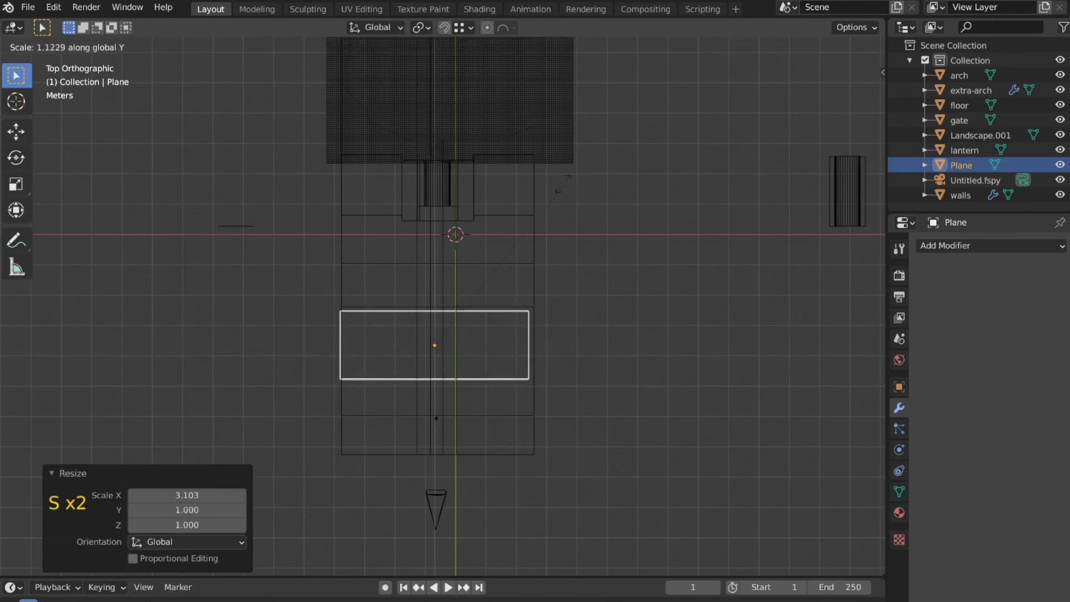
left_click(726, 281)
- Enlarge the plane uniformly by about 1.07 and move it about 0.12 m in X and 1.26 m in Y towards the walls
key("s")
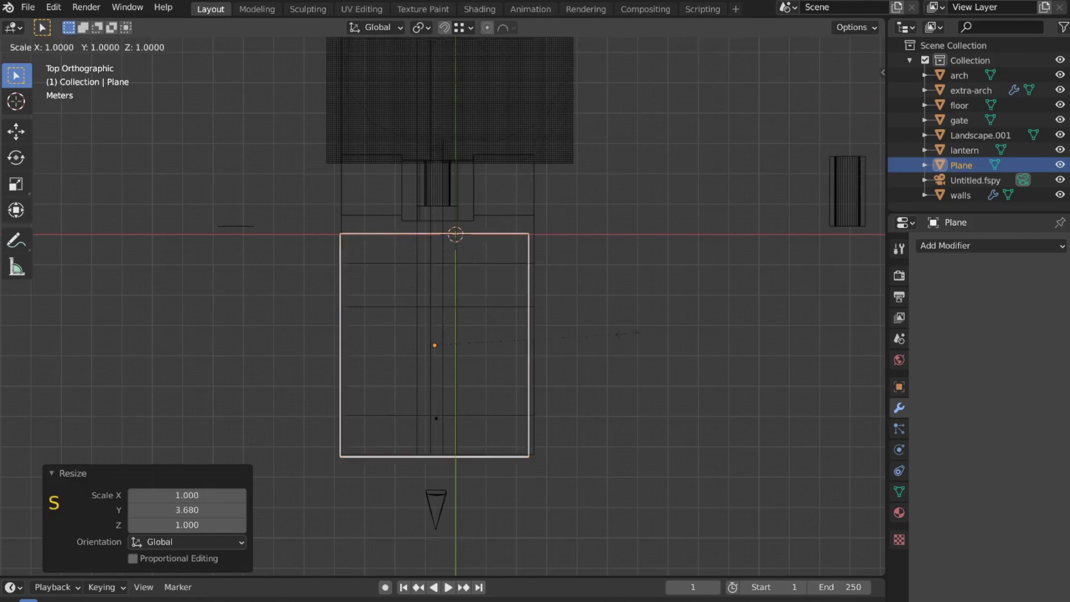
key("g")
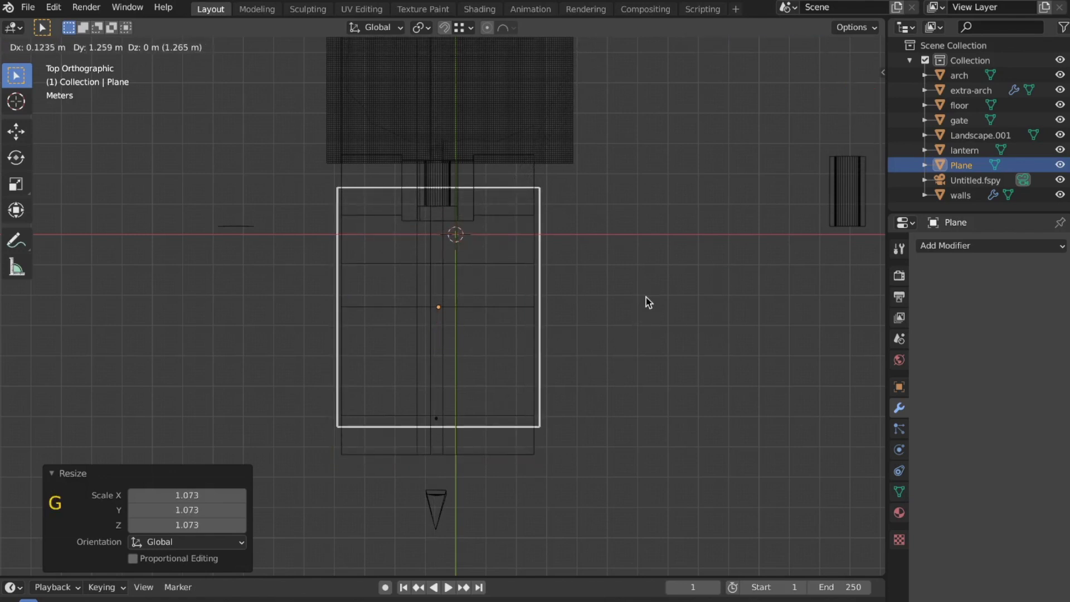
left_click(644, 300)
- Lower the plane about 3 m along Z to the floor in the camera view, and display the scene in solid shading
key("KP_0")
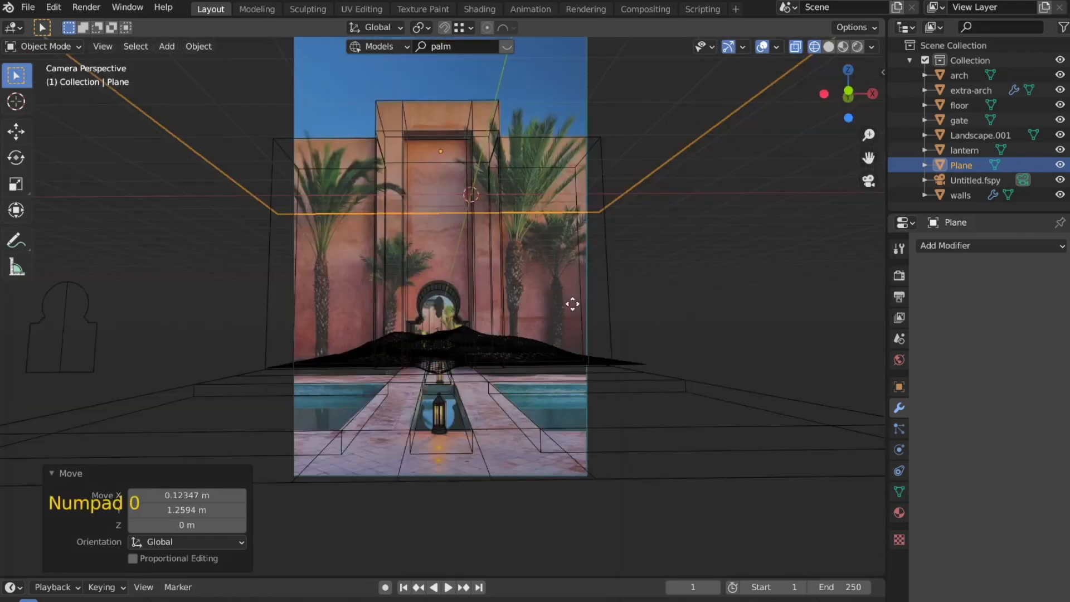
key("g")
key("z")
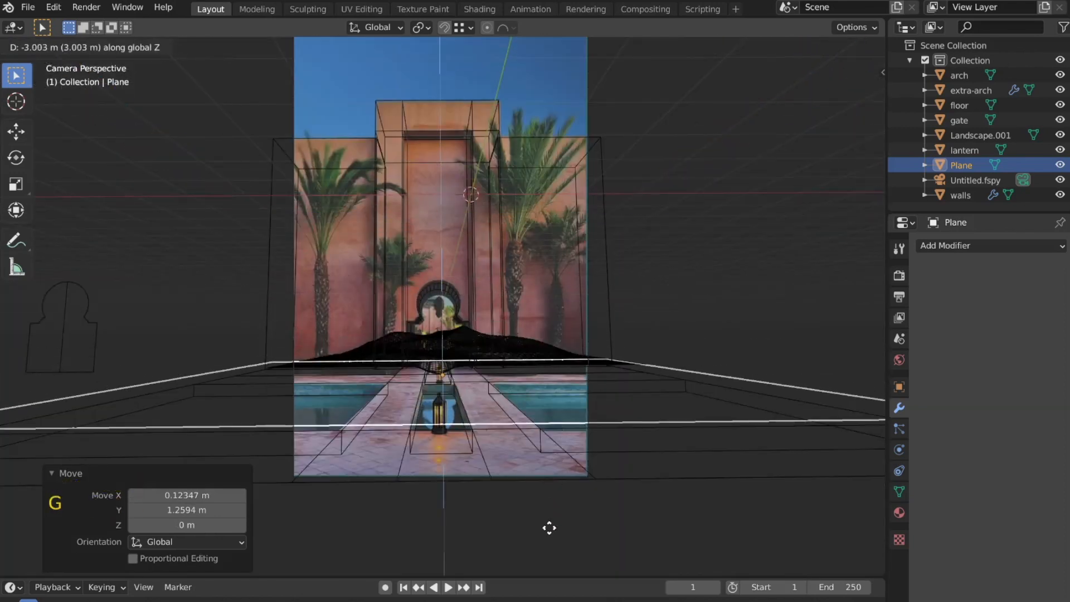
left_click(549, 529)
key("z")
left_click(797, 558)
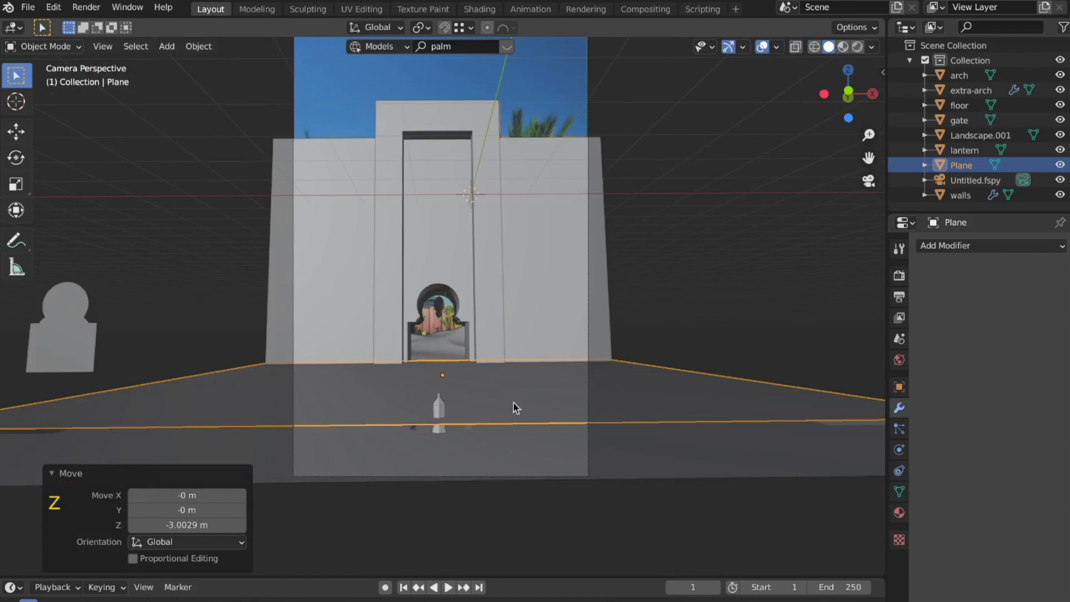
- Lower the plane by about another 0.13 m and 0.04 m along Z to set the water level inside the pools
key("g")
key("z")
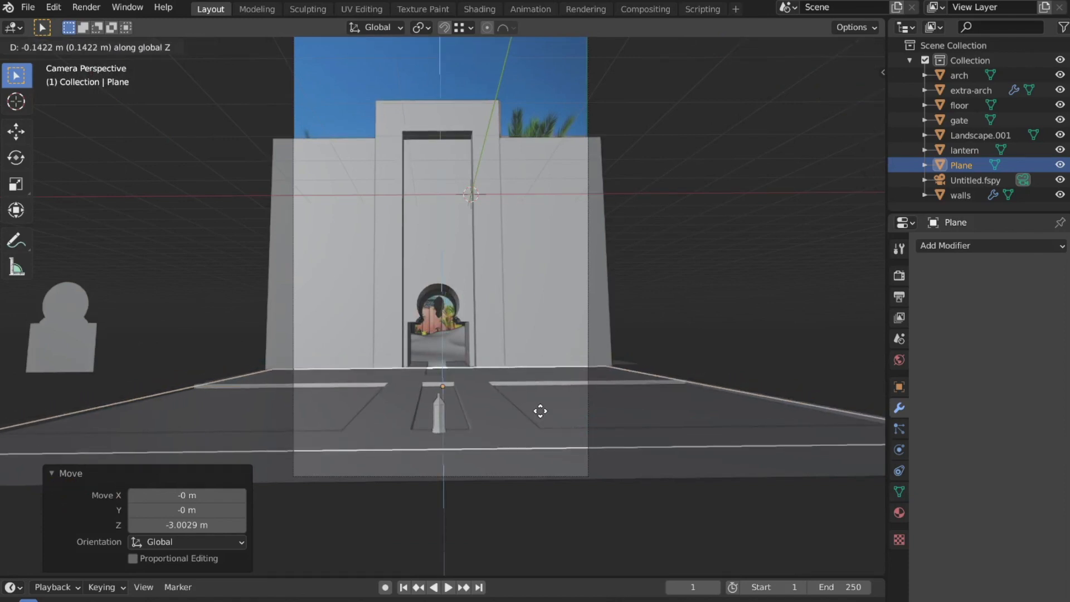
left_click(540, 411)
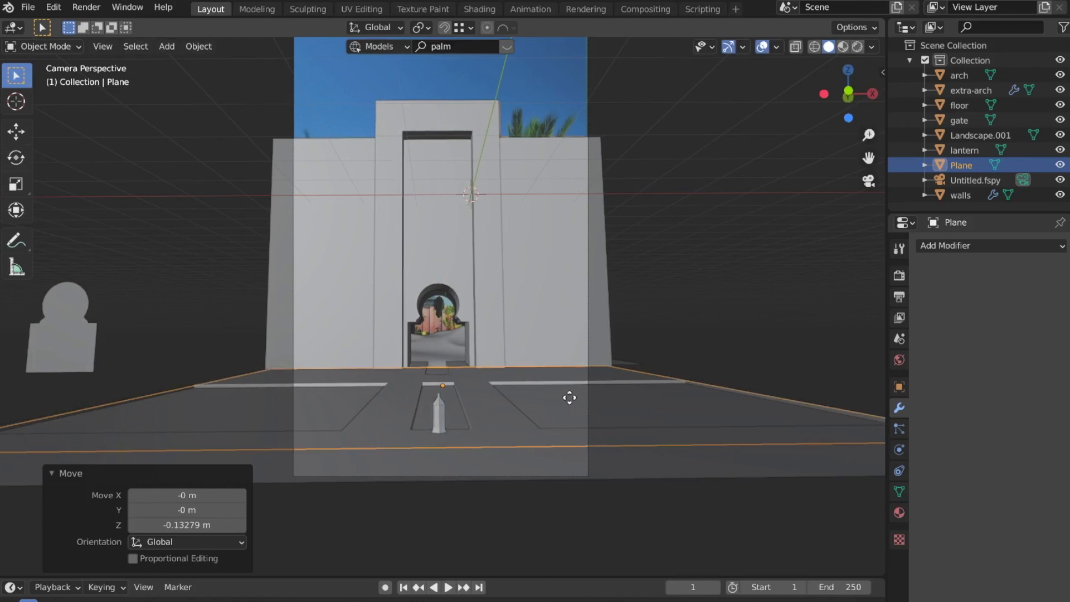
key("g")
key("z")
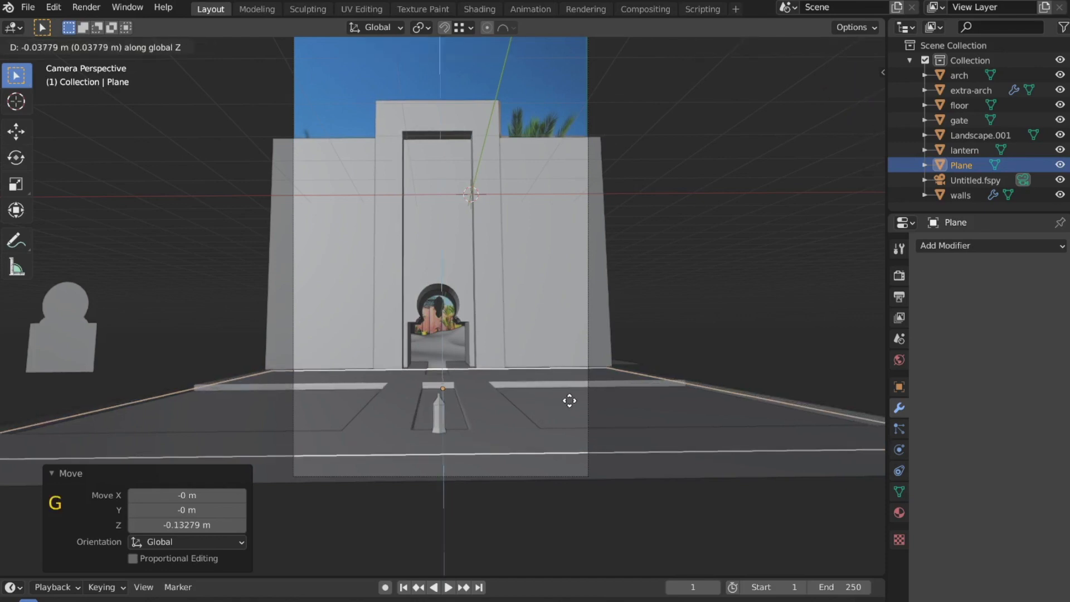
key("Escape")
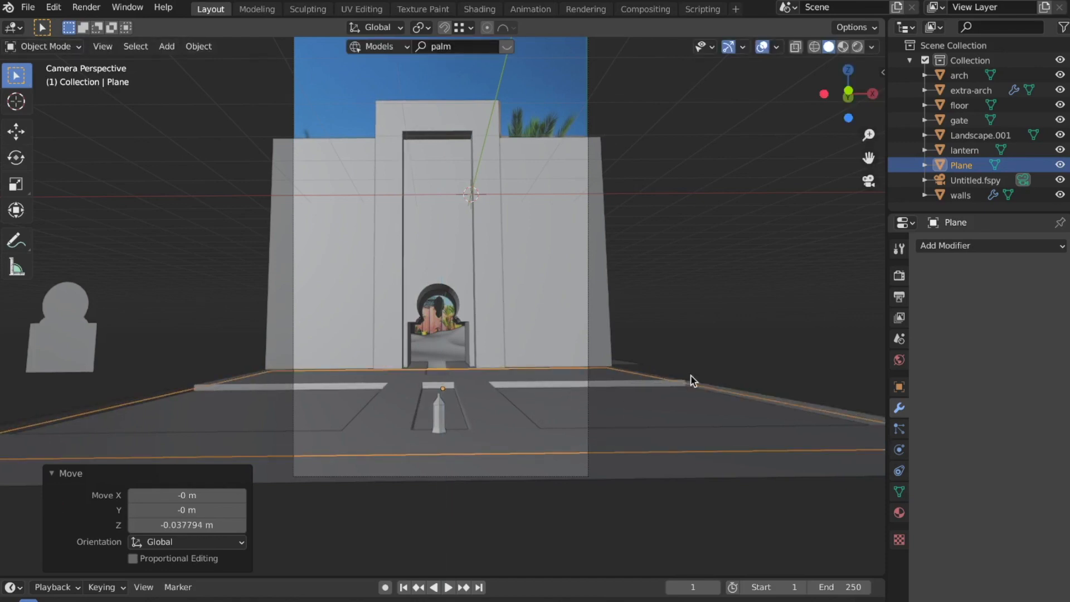
left_click(748, 338)
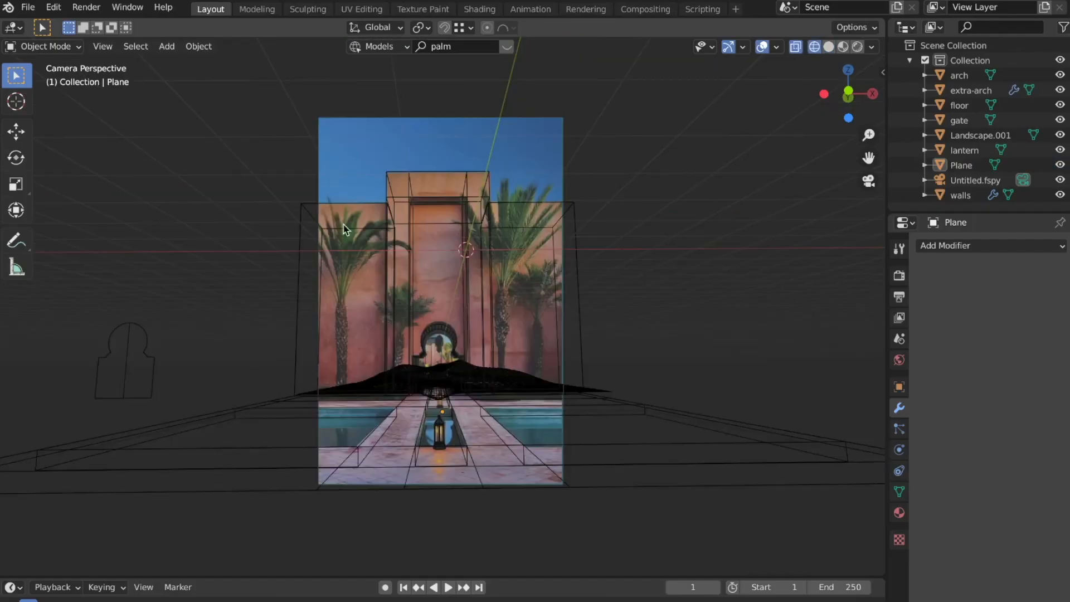
- Compare the modelled scene with the reference photo in the camera view using solid and wireframe display
key("z")
mouse_move(548, 406)
middle_mouse_down()
mouse_move(563, 438)
mouse_move(552, 440)
middle_mouse_up()
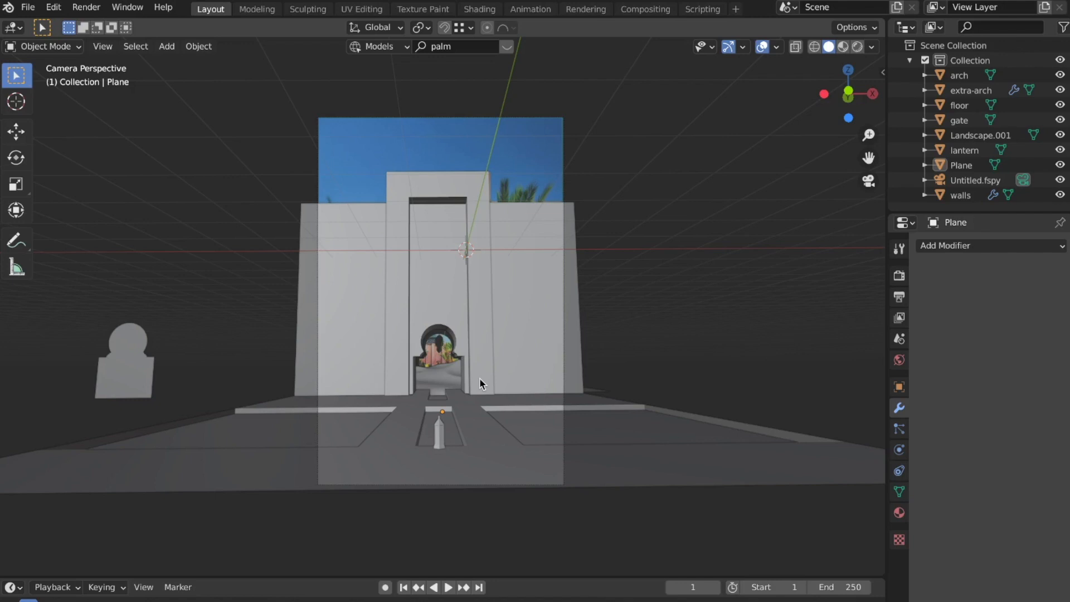
key("z")
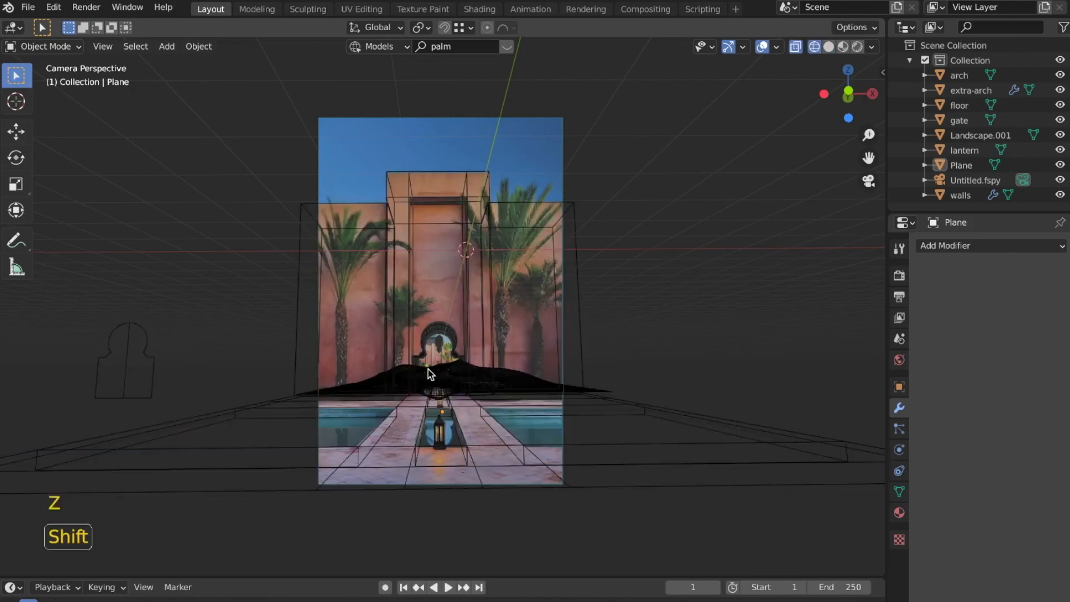
- Append the ShrubsA and trees collections from model.blend in the scene-1 folder
mouse_move(430, 370)
middle_mouse_down("shift")
mouse_move(430, 349)
mouse_move(470, 366)
mouse_move(469, 380)
middle_mouse_up("shift")
key("z")
scroll(472, 335, "up", 2)
scroll(352, 208, "down", 1)
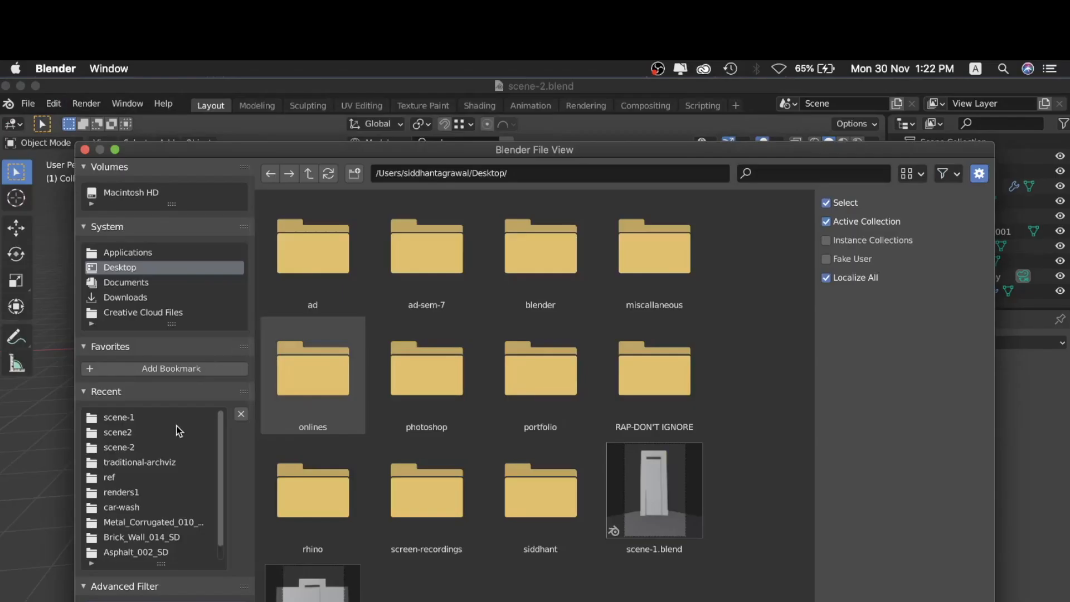
left_click(179, 418)
double_click(545, 302)
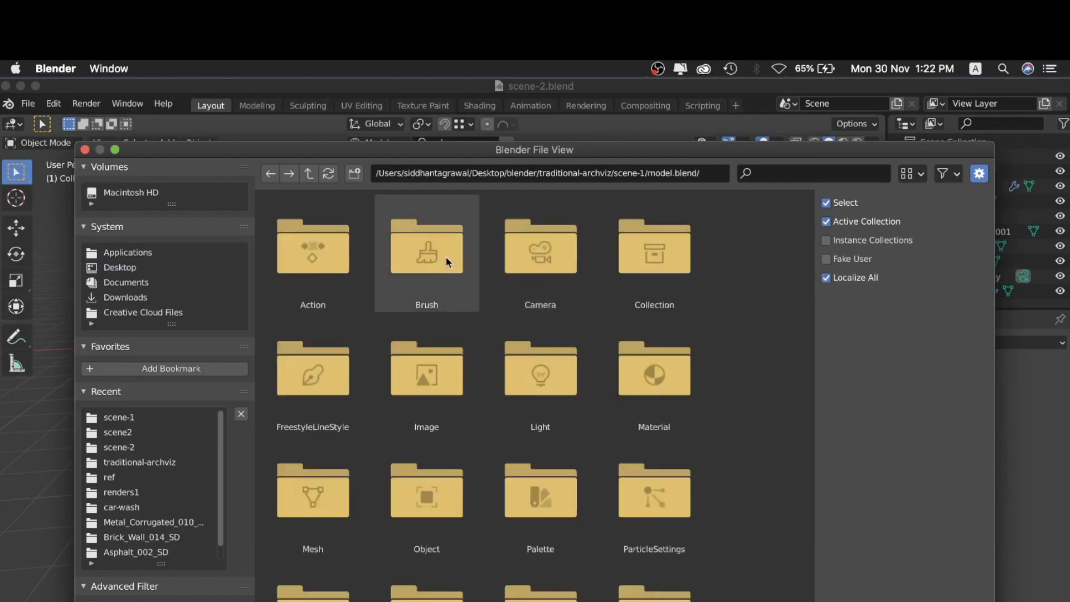
double_click(654, 251)
left_click(327, 367)
left_click(436, 370, "shift")
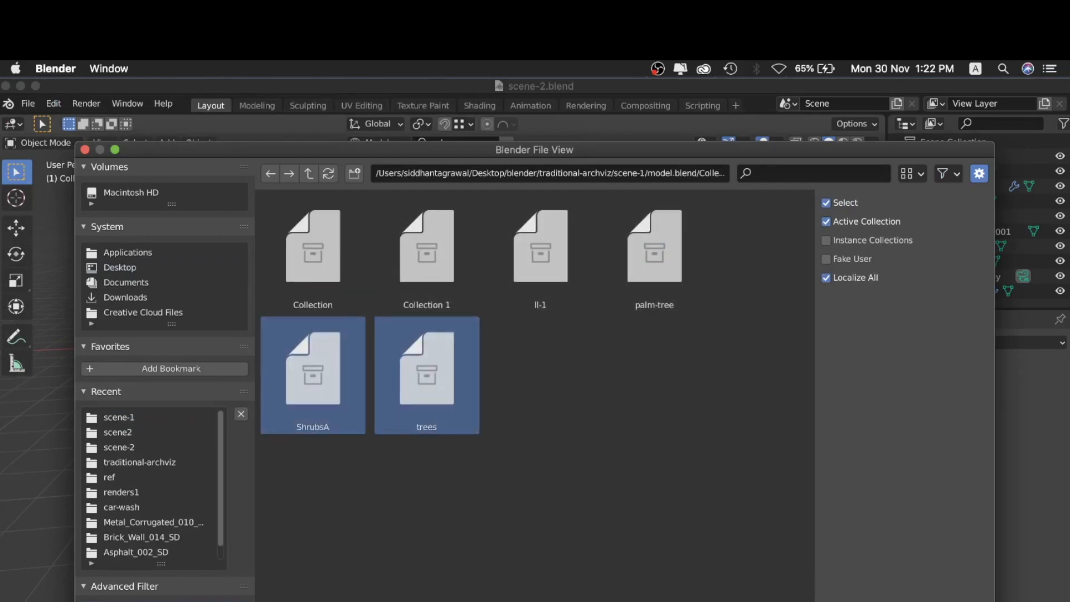
key("Return")
- Examine the appended palm trees and shrubs and where they stand relative to the gate building
middle_click_drag(521, 356, 563, 344)
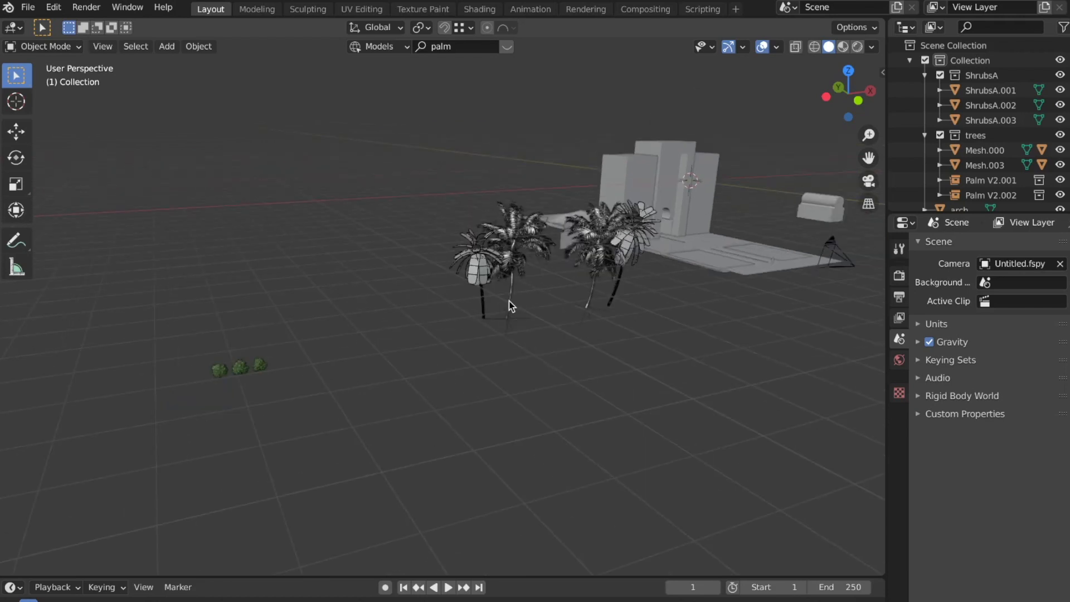
middle_click_drag(509, 306, 410, 319)
middle_click_drag(272, 341, 306, 276)
middle_click_drag(508, 276, 394, 329)
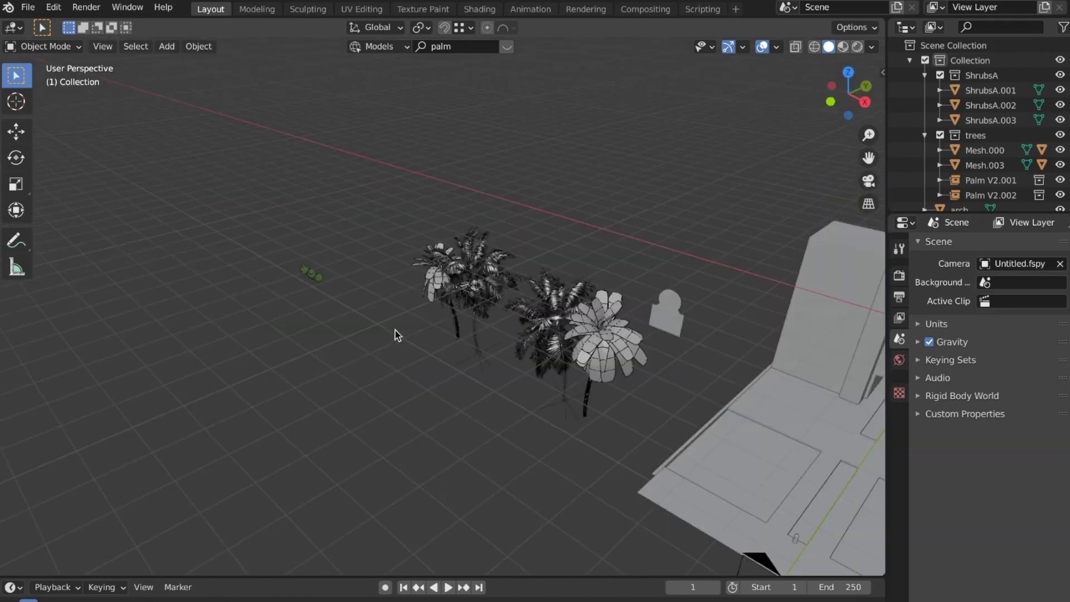
middle_click_drag(502, 328, 399, 325)
scroll(423, 339, "down", 5)
scroll(389, 322, "up", 4)
middle_click_drag(239, 365, 360, 342, "shift")
scroll(365, 340, "up", 8)
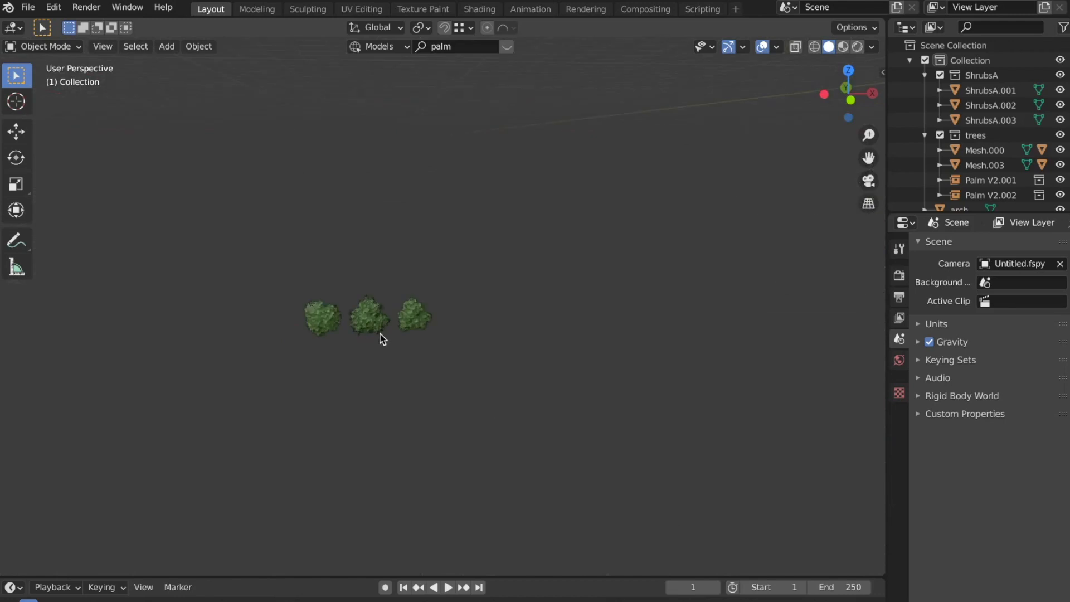
scroll(382, 330, "down", 8)
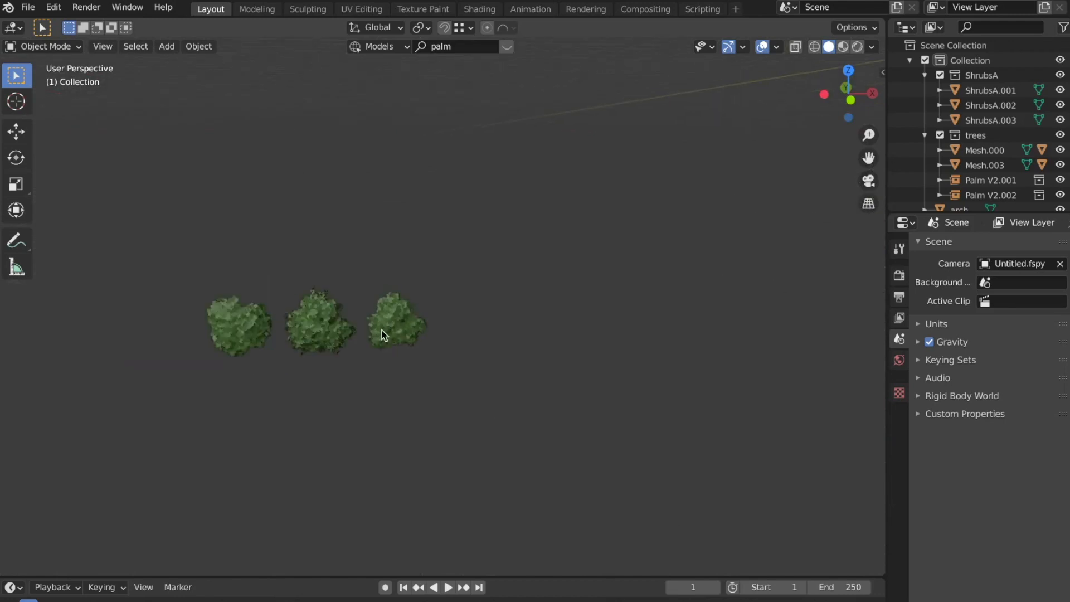
middle_click_drag(393, 324, 69, 357, "shift")
middle_click_drag(278, 326, 264, 325, "shift")
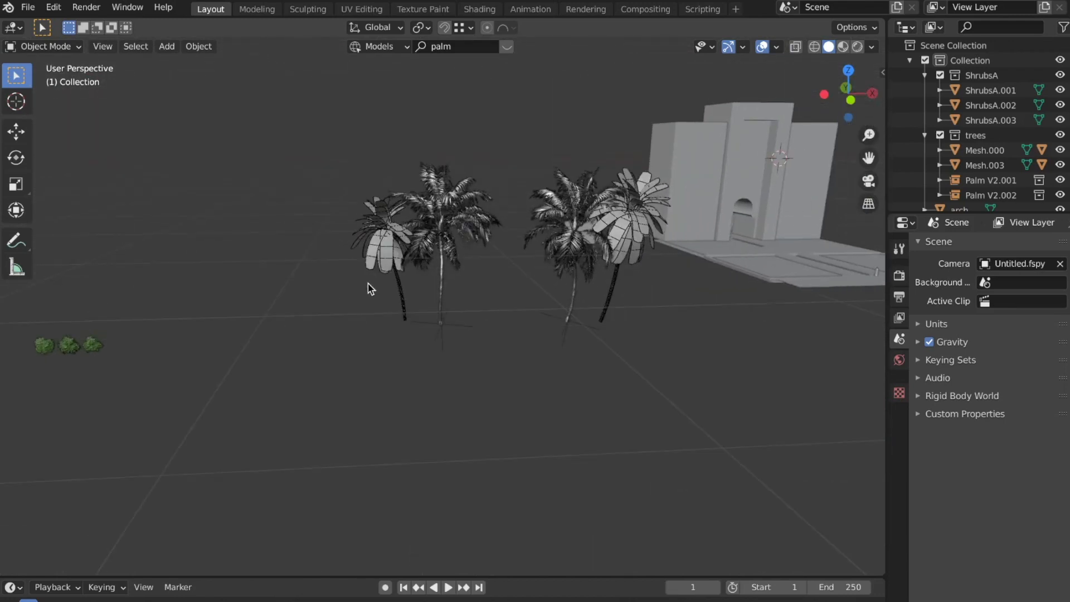
scroll(384, 283, "up", 2)
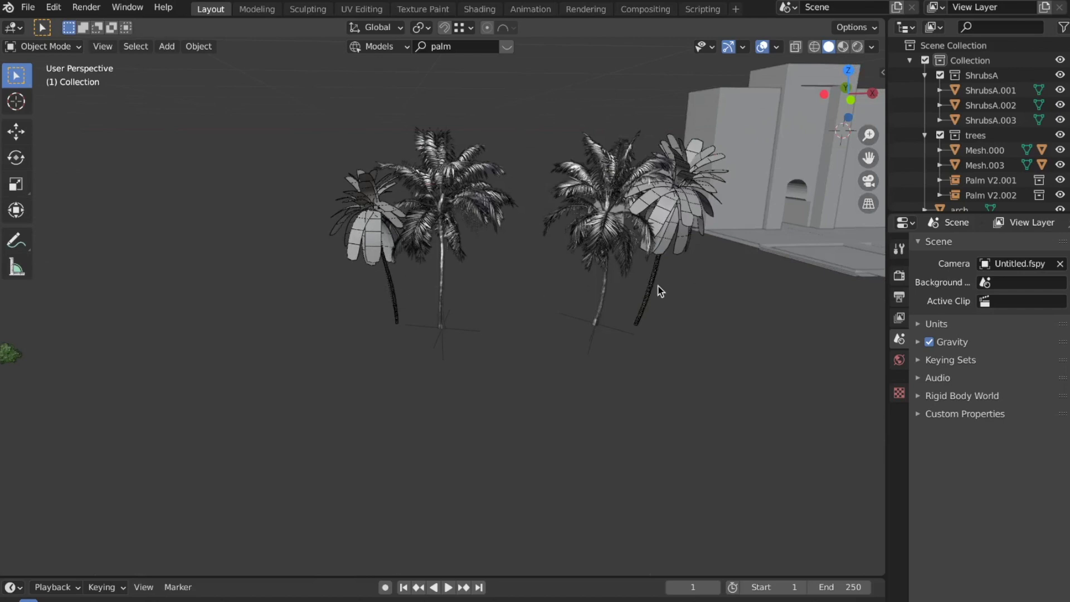
middle_click_drag(596, 278, 540, 312, "shift")
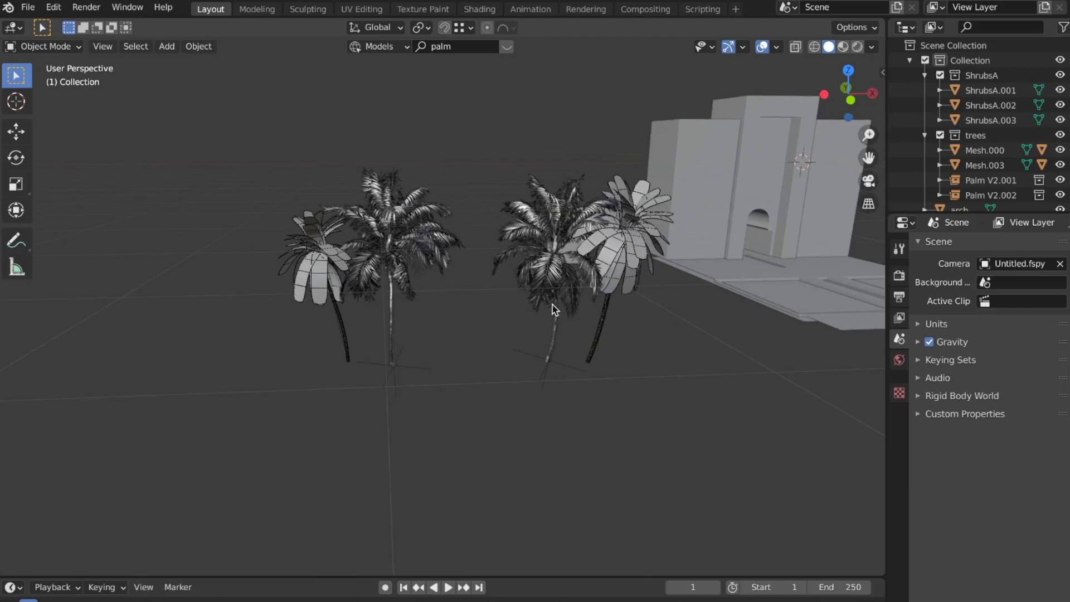
- Show the BlenderKit asset search for palm models, toggle its asset bar, and hide the sidebar again
key("n")
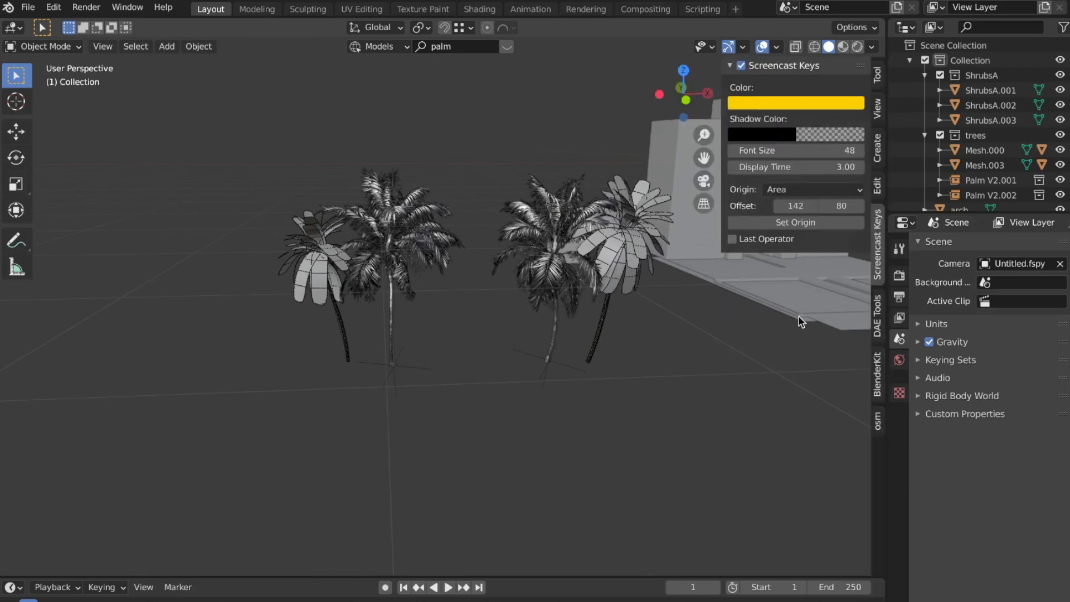
left_click(876, 368)
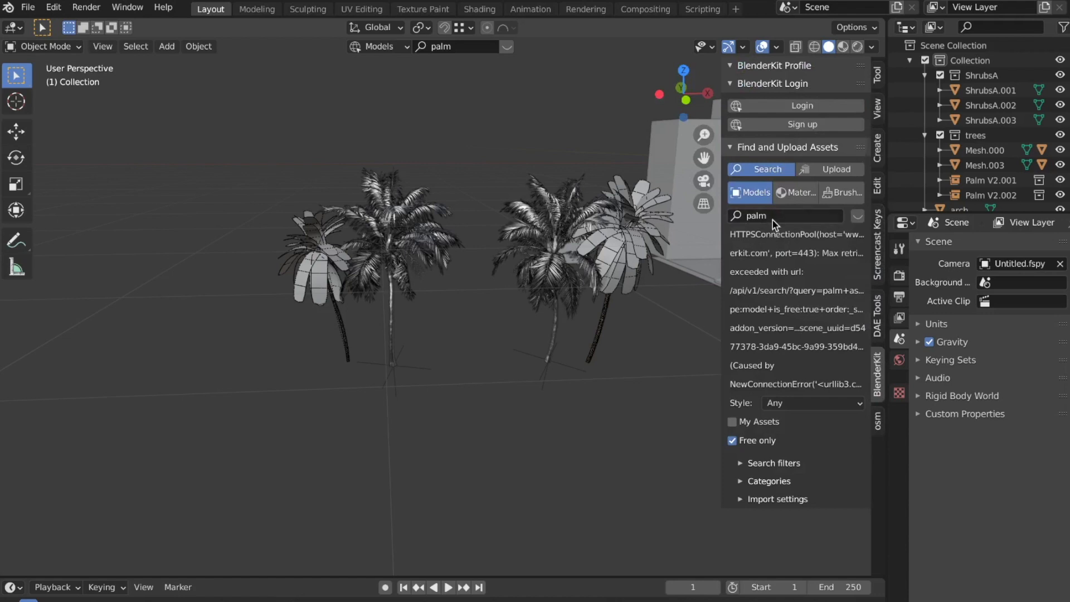
left_click(857, 217)
left_click(506, 49)
key("n")
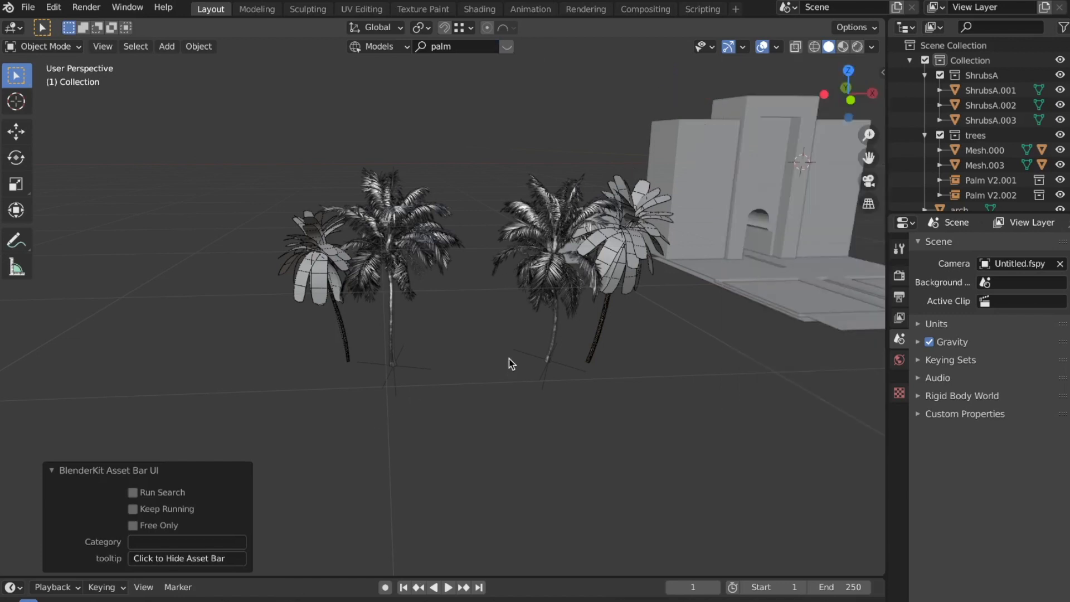
- Move the four palms together about 9.93 m in X and 5.4 m in Y to the walls, and raise them about 2.03 m along Z
scroll(509, 359, "down", 3)
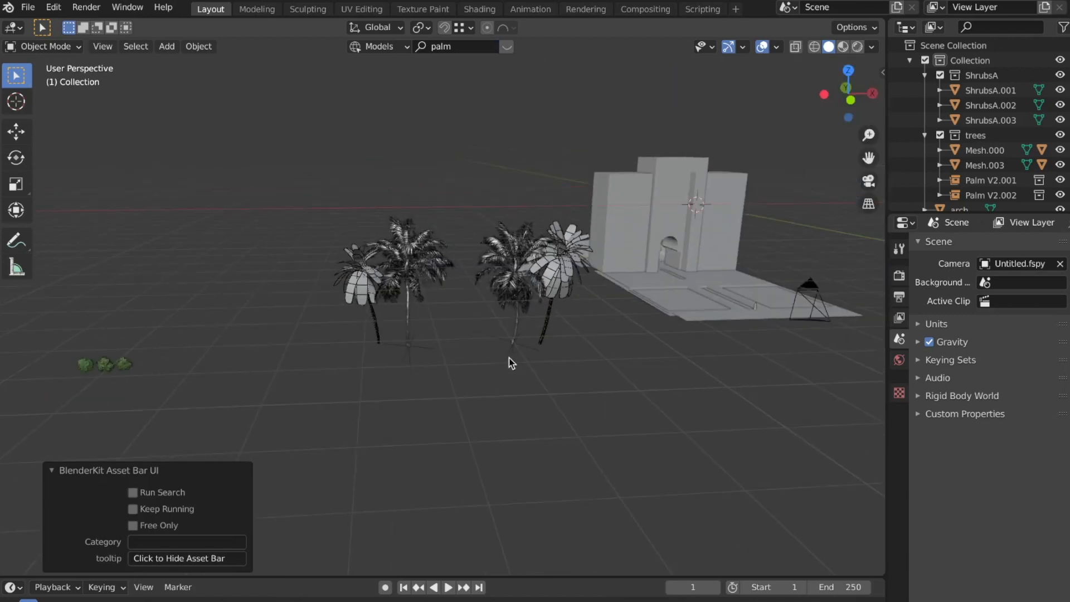
mouse_move(509, 358)
middle_mouse_down()
mouse_move(490, 401)
mouse_move(486, 382)
mouse_move(486, 406)
mouse_move(506, 371)
middle_mouse_up()
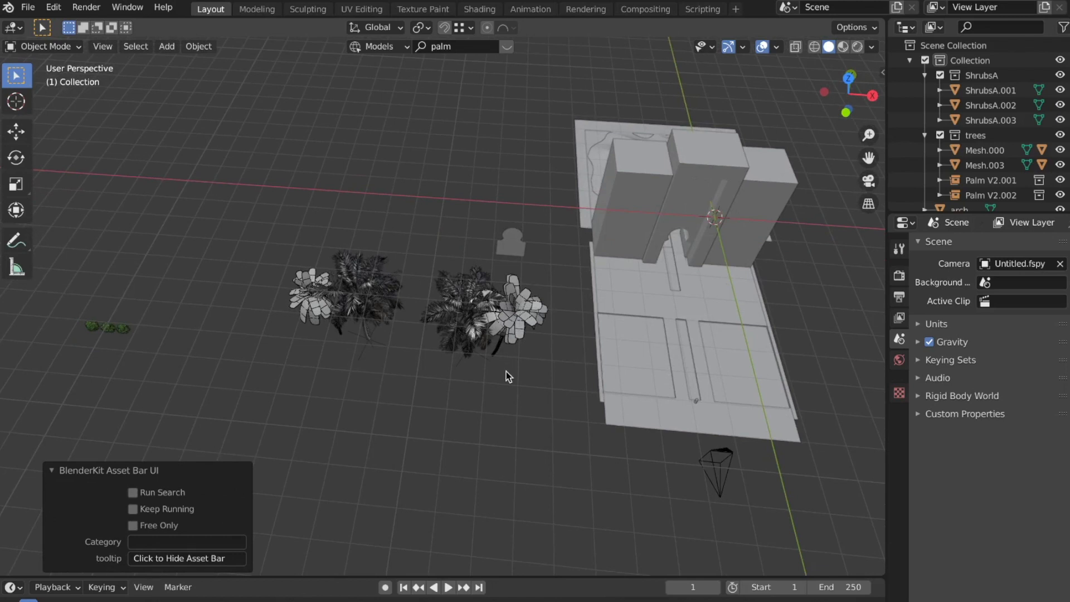
middle_click_drag(506, 371, 529, 388)
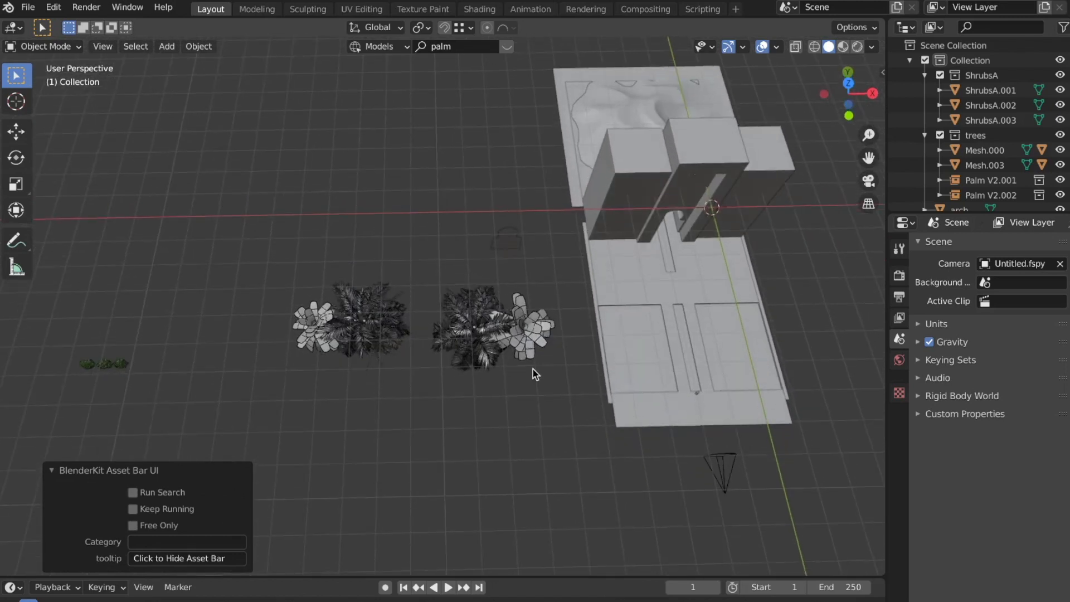
key("KP_7")
key("z")
left_click(357, 354)
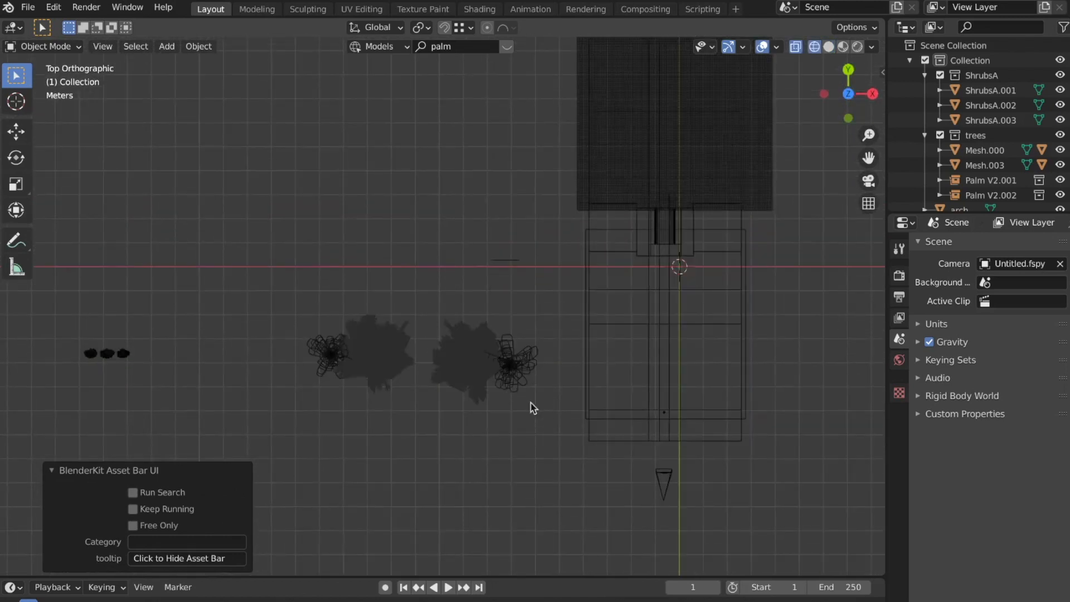
left_click_drag(531, 407, 286, 310)
middle_click_drag(451, 381, 353, 398, "shift")
key("g")
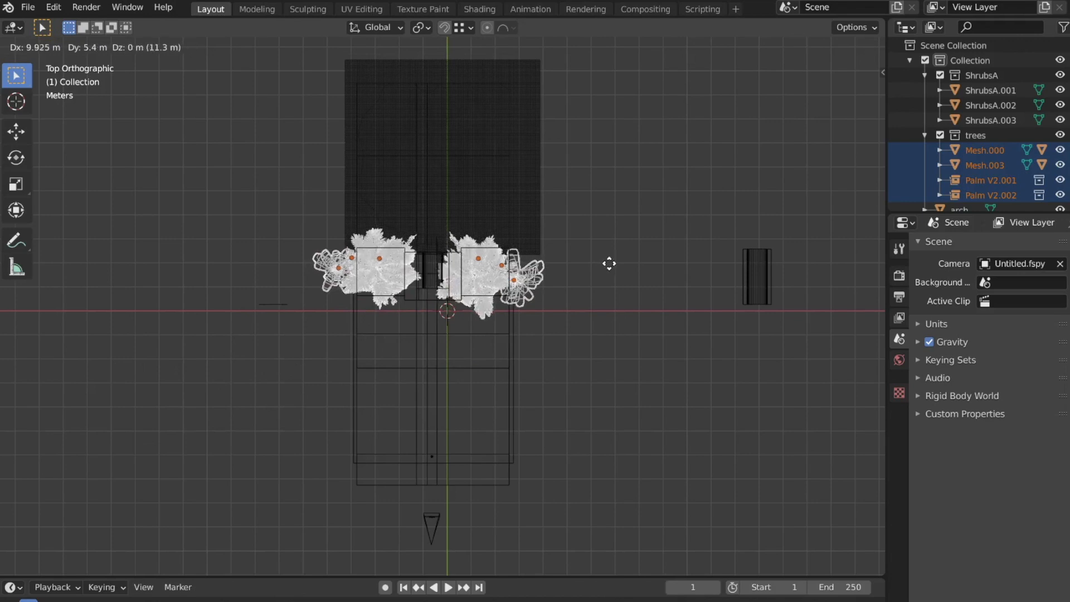
left_click(609, 263)
middle_click_drag(609, 265, 607, 263)
key("KP_0")
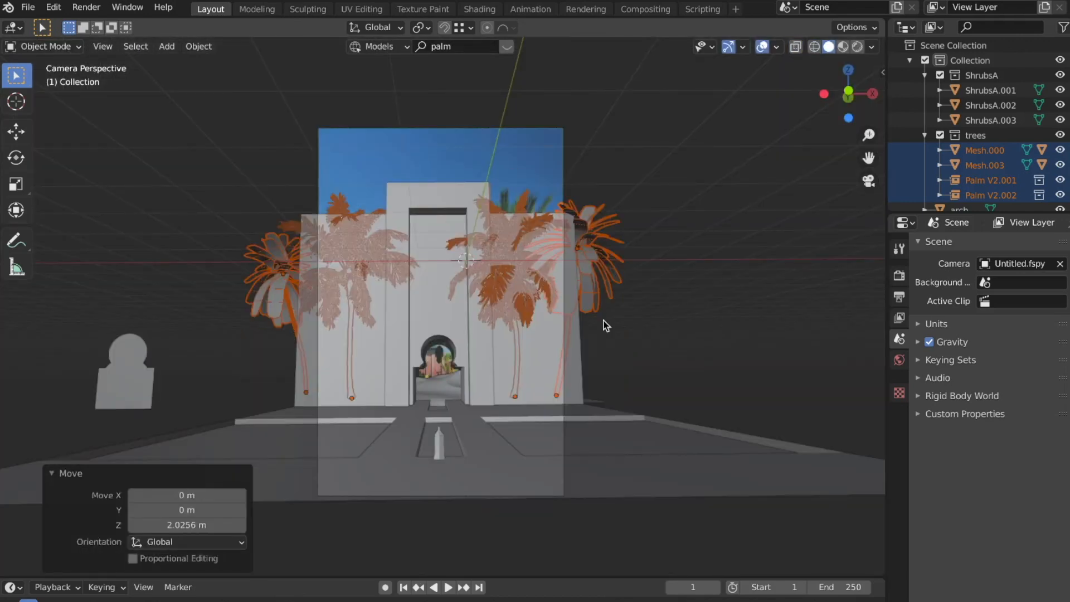
- Move the palms about 2.09 m along negative Y in front of the walls and lower them about 0.18 m to the floor
key("KP_3")
scroll(559, 294, "up", 4)
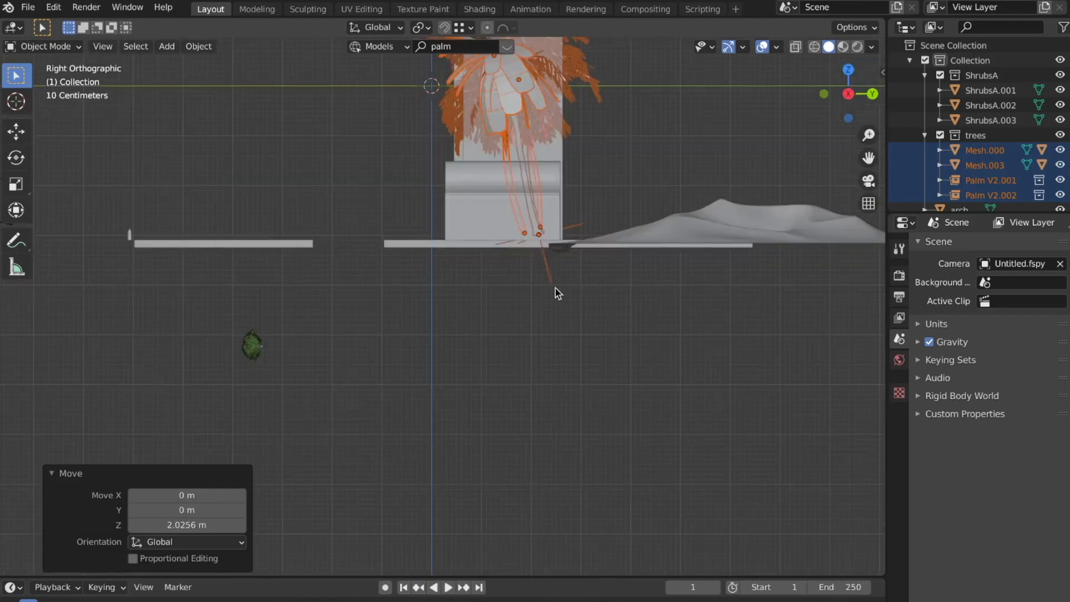
middle_click_drag(555, 290, 528, 438, "shift")
key("g")
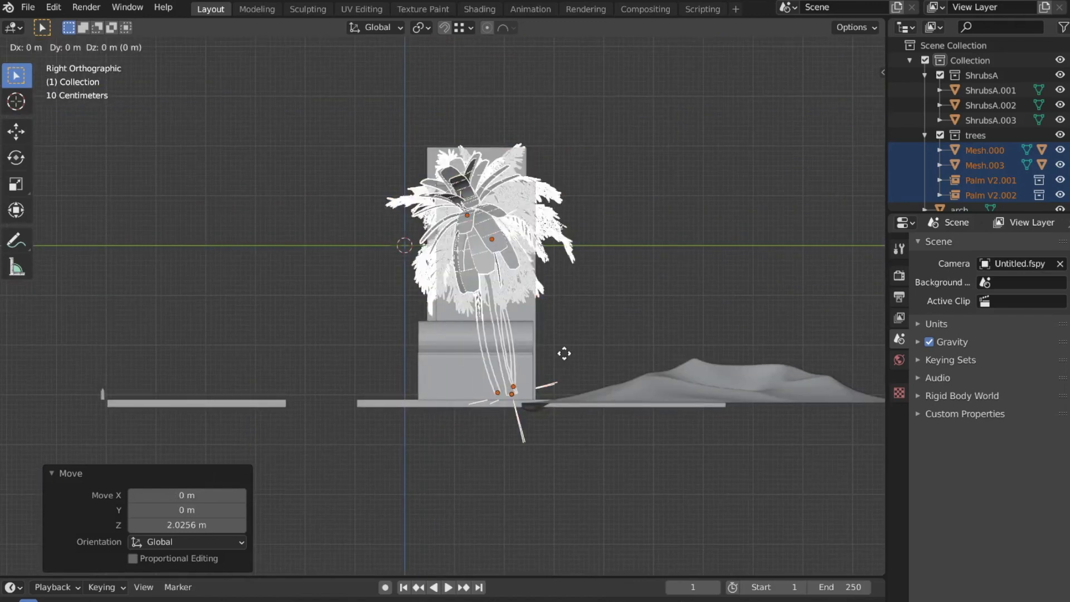
key("y")
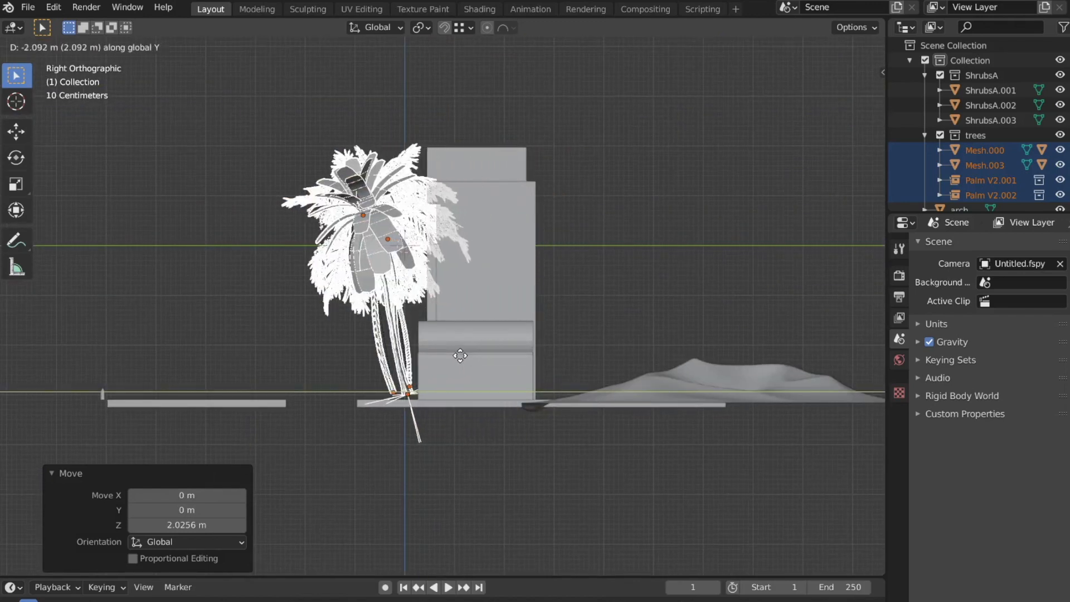
left_click(461, 355)
key("g")
key("z")
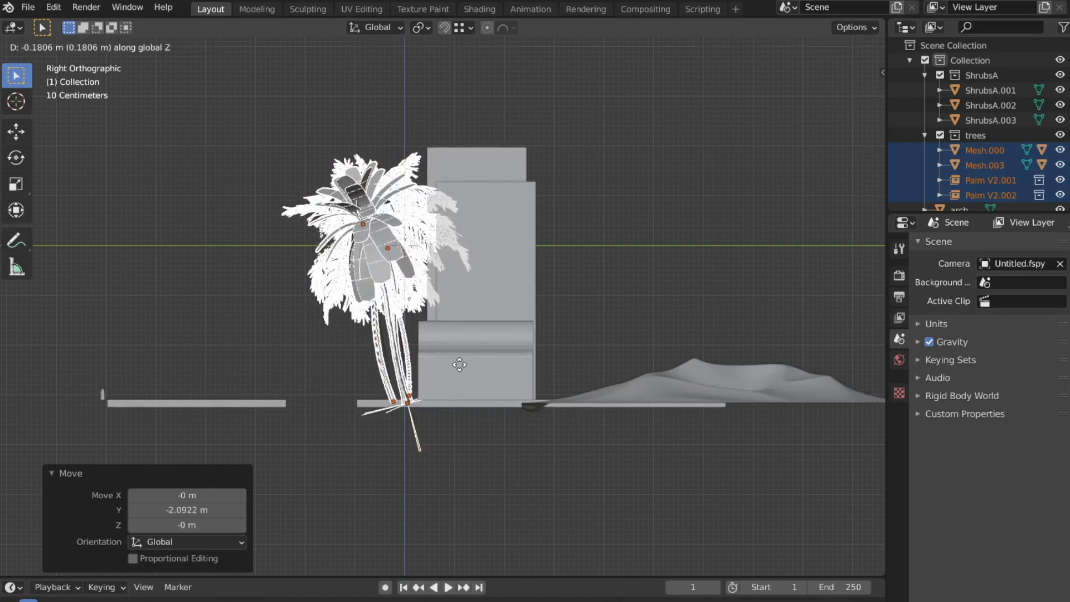
left_click(460, 365)
key("KP_0")
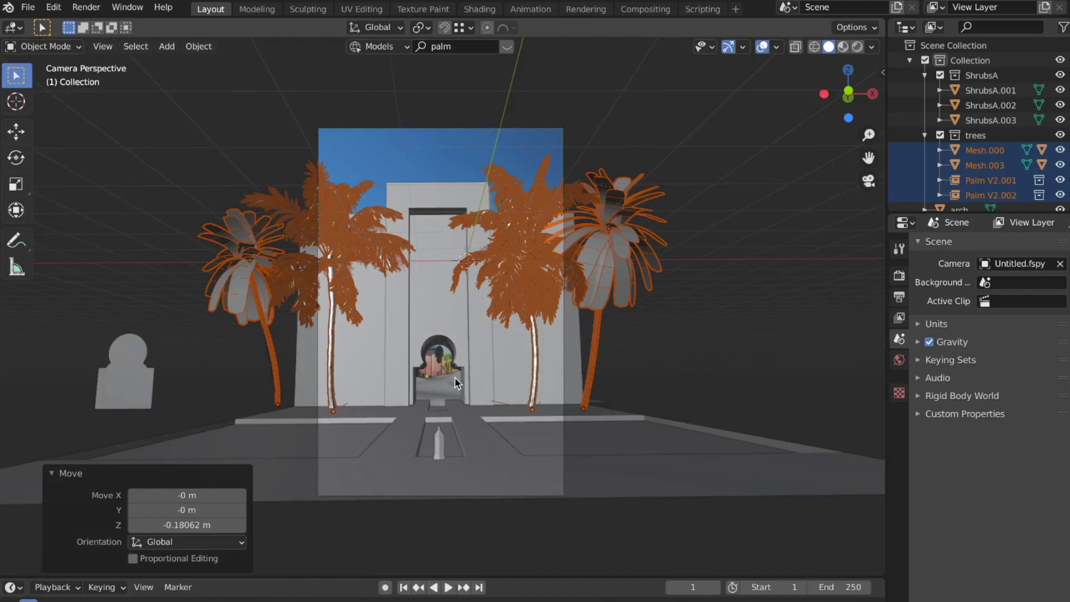
- Shift the palms about 0.29 m along X in the camera view to centre them on the gate
key("g")
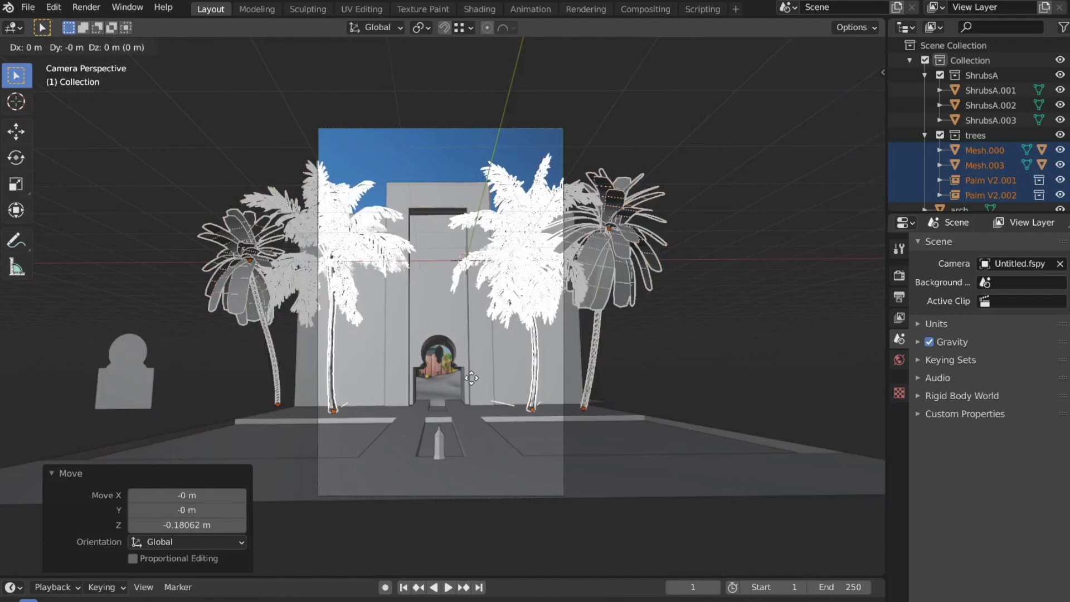
key("z")
right_click(471, 379)
key("g")
key("x")
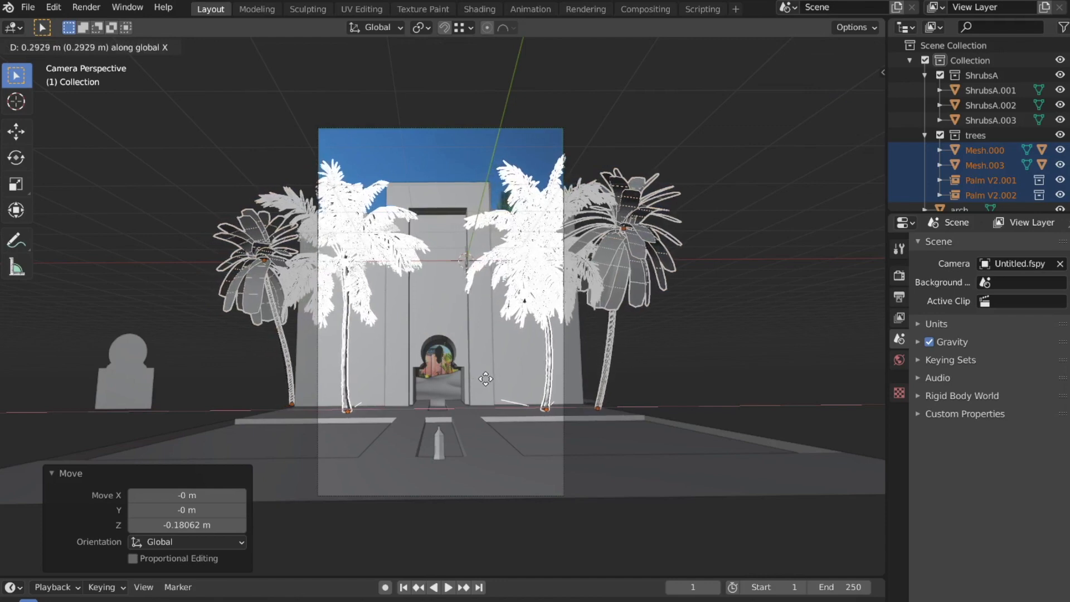
right_click(485, 379)
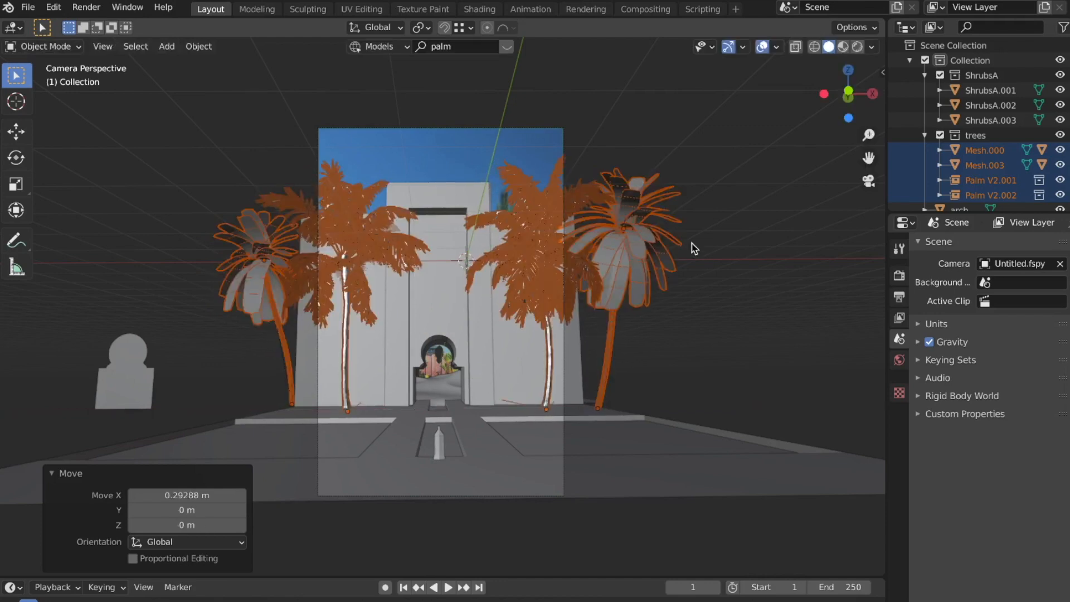
- Scale the four palms down slightly as a group and deselect them
key("s")
left_click(689, 283)
left_click(690, 283)
- Examine the placement of the palms in front of the walls from several angles and distances
scroll(630, 301, "down", 1)
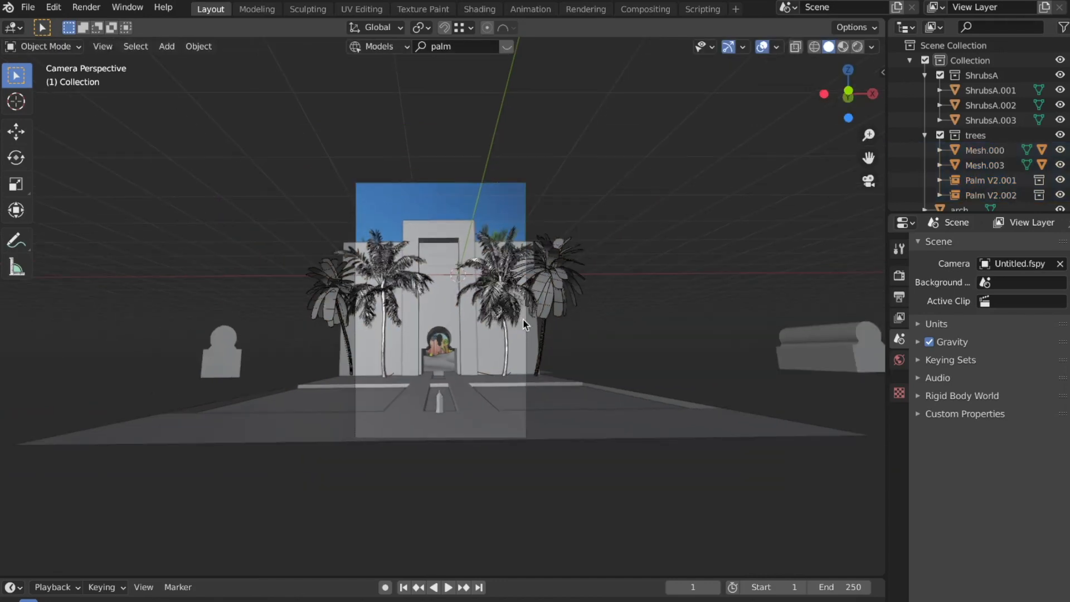
middle_click_drag(507, 312, 543, 352)
scroll(487, 378, "down", 2)
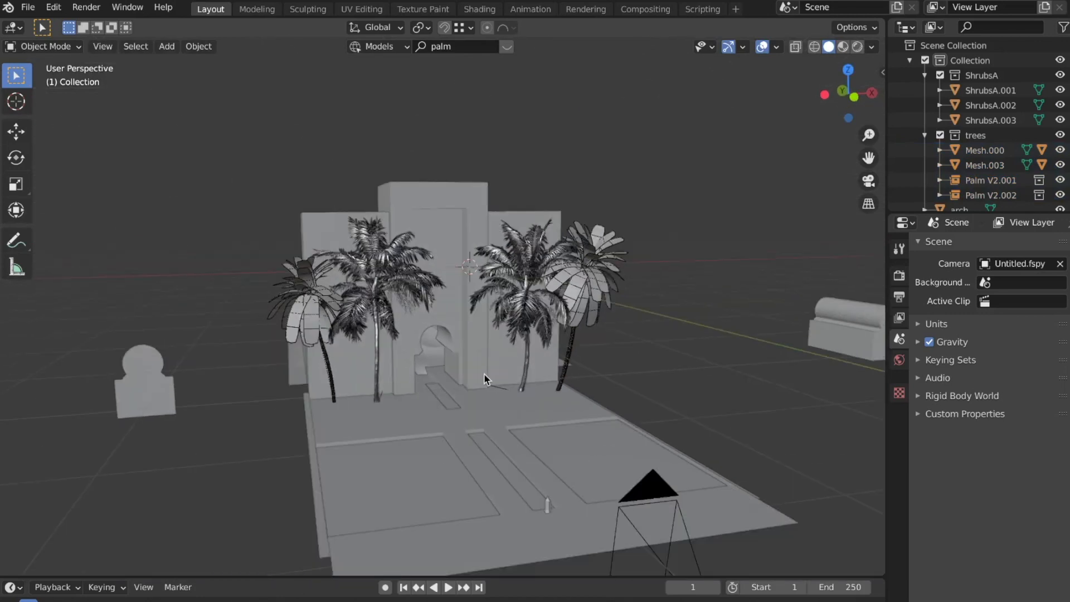
scroll(483, 373, "down", 3)
middle_click_drag(484, 373, 467, 325)
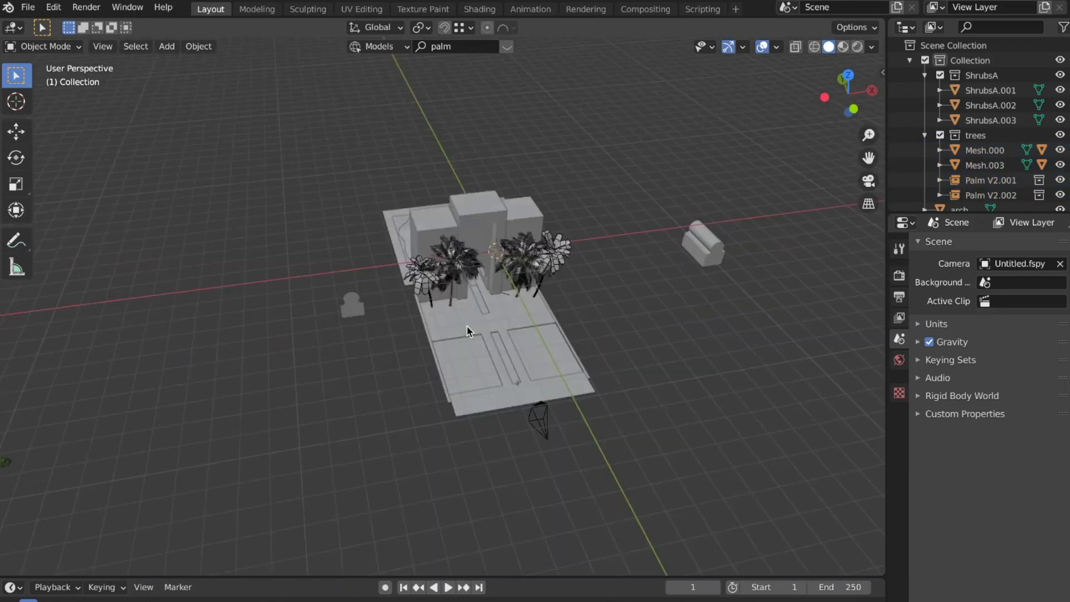
scroll(466, 325, "up", 8)
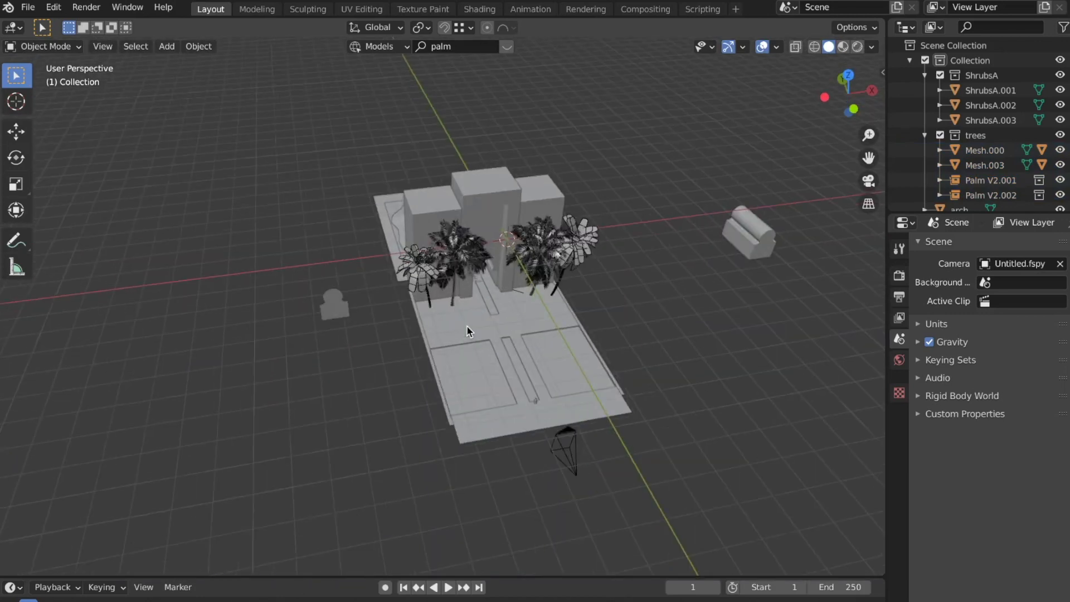
scroll(451, 323, "down", 7)
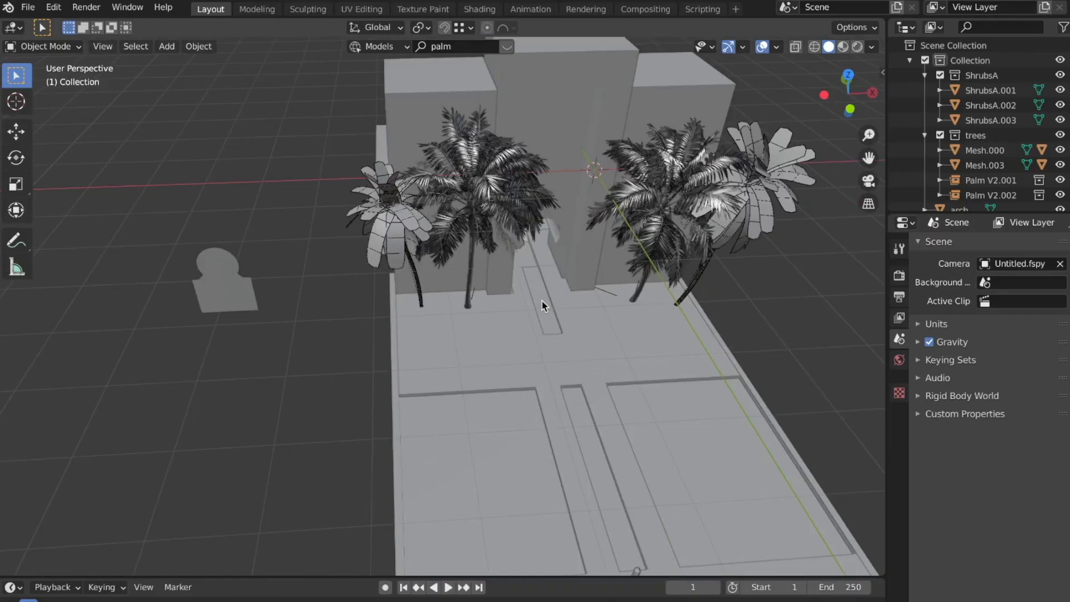
scroll(540, 299, "down", 5)
scroll(541, 300, "up", 1)
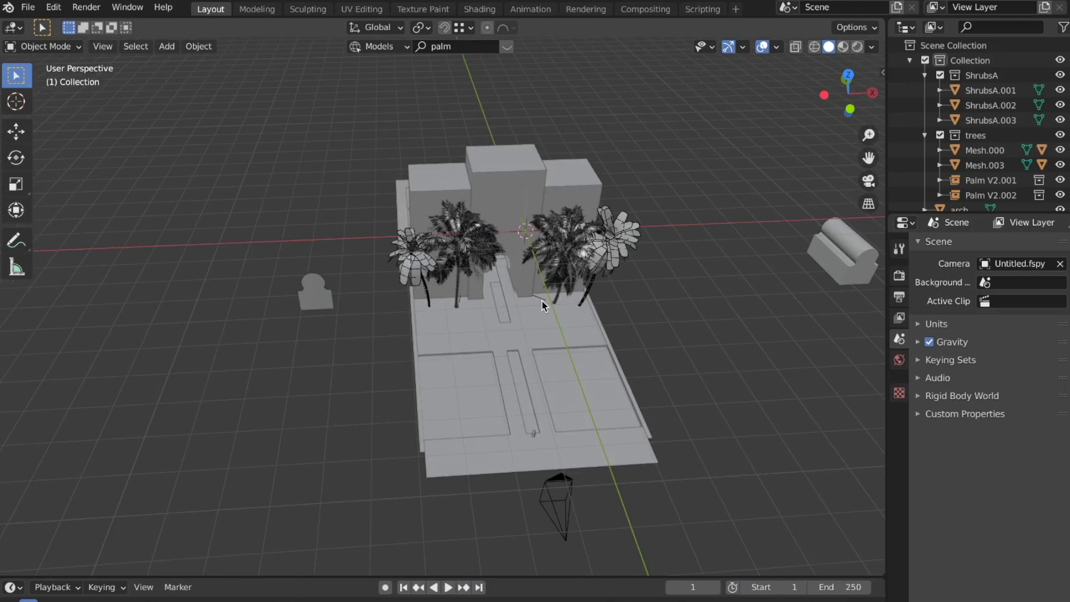
- Add a 2 m plane at the world origin in the top view, between the two groups of palms
key("KP_7")
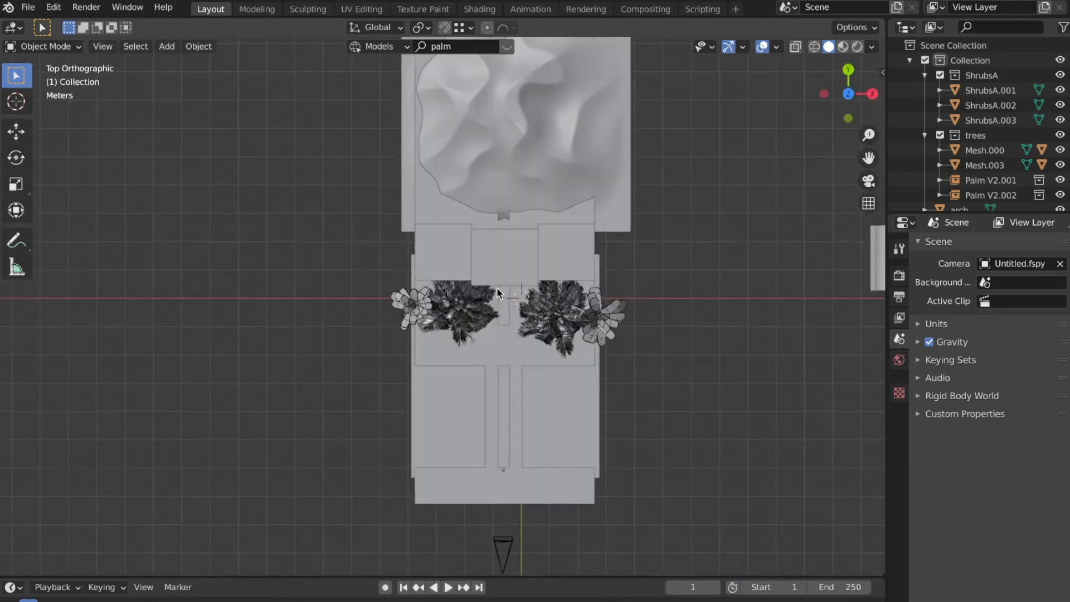
key("shift+a")
mouse_move(496, 286)
left_click(656, 289)
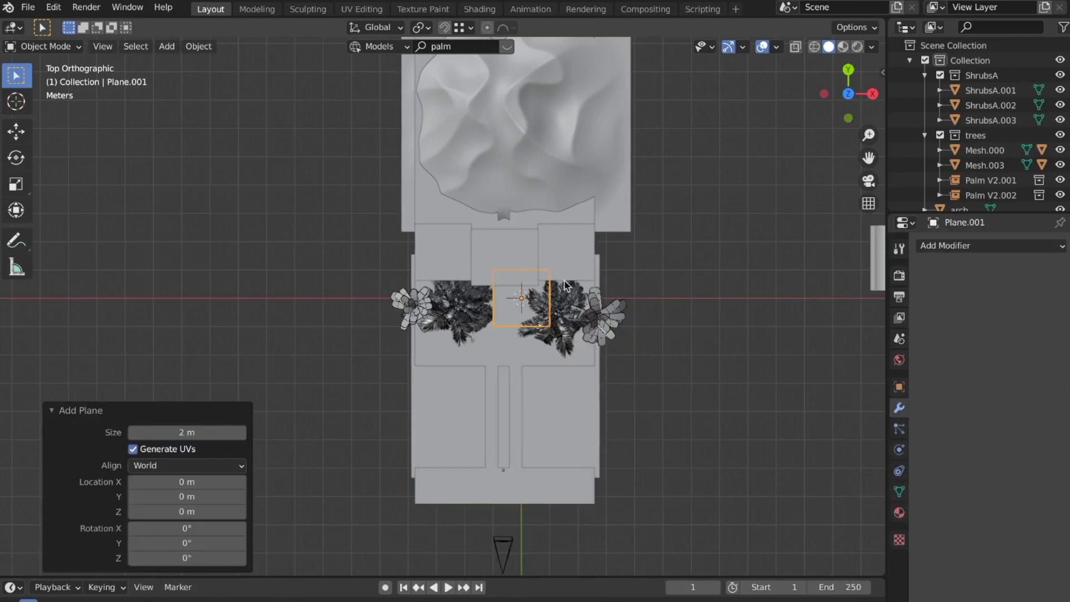
- Centre the new plane on the gate in the top view and scale it about 3.24 times along X to span the walls
scroll(564, 281, "up", 3)
key("g")
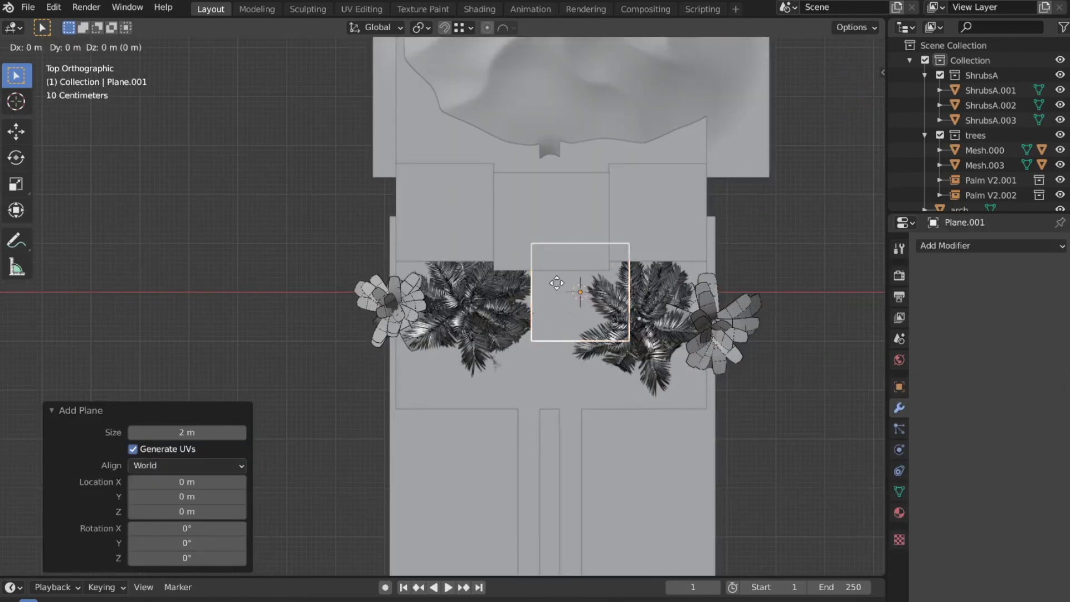
left_click(557, 288)
key("shift+z")
middle_click_drag(581, 292, 530, 294, "shift")
key("s")
key("x")
left_click(694, 289)
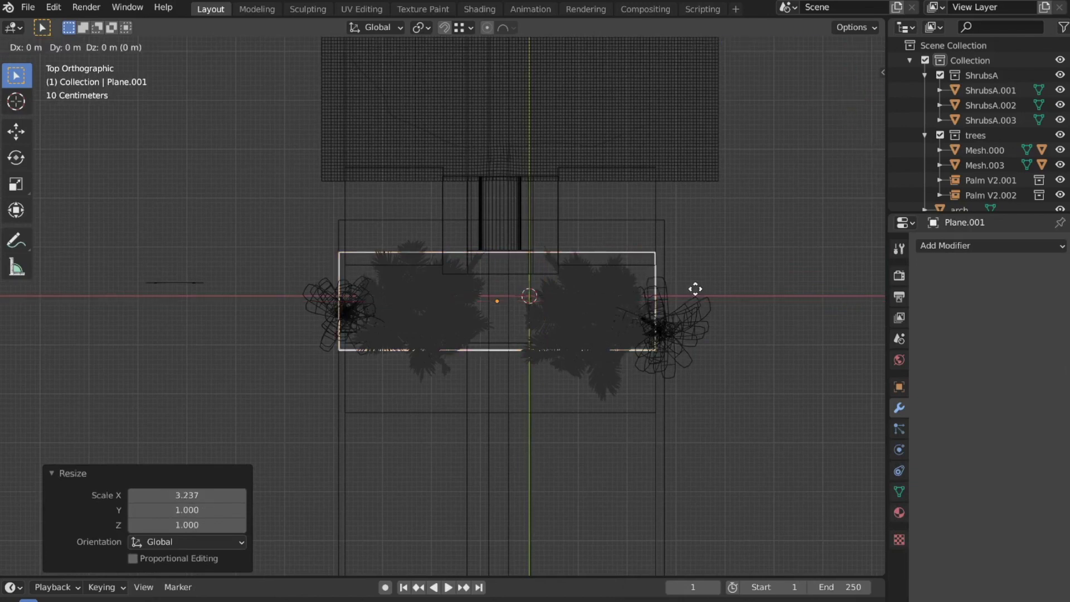
key("g")
key("x")
left_click(697, 294)
- Lower the stretched plane about 3.11 m along Z to floor level at the base of the palms
key("shift+z")
middle_click_drag(697, 294, 647, 186)
key("g")
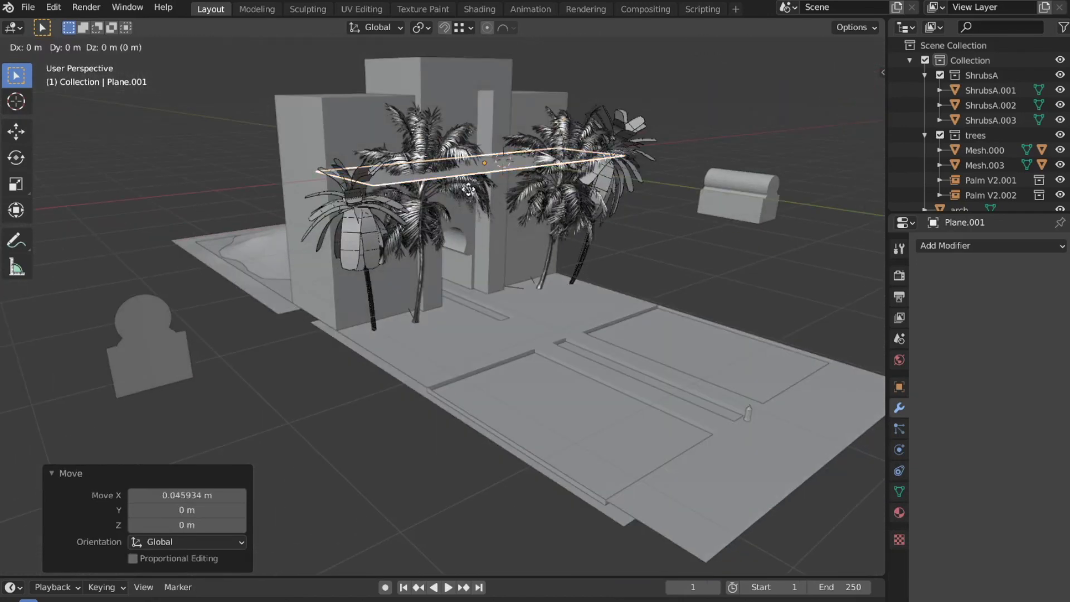
key("z")
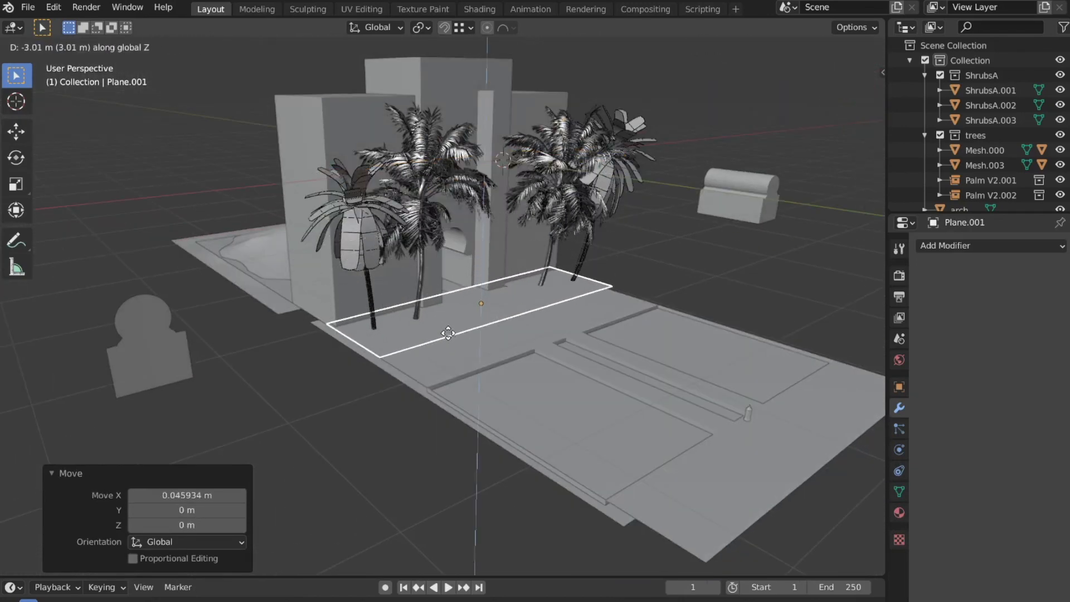
left_click(456, 325)
- Narrow the plane in the top view by scaling it to about 0.46 along Y
key("KP_7")
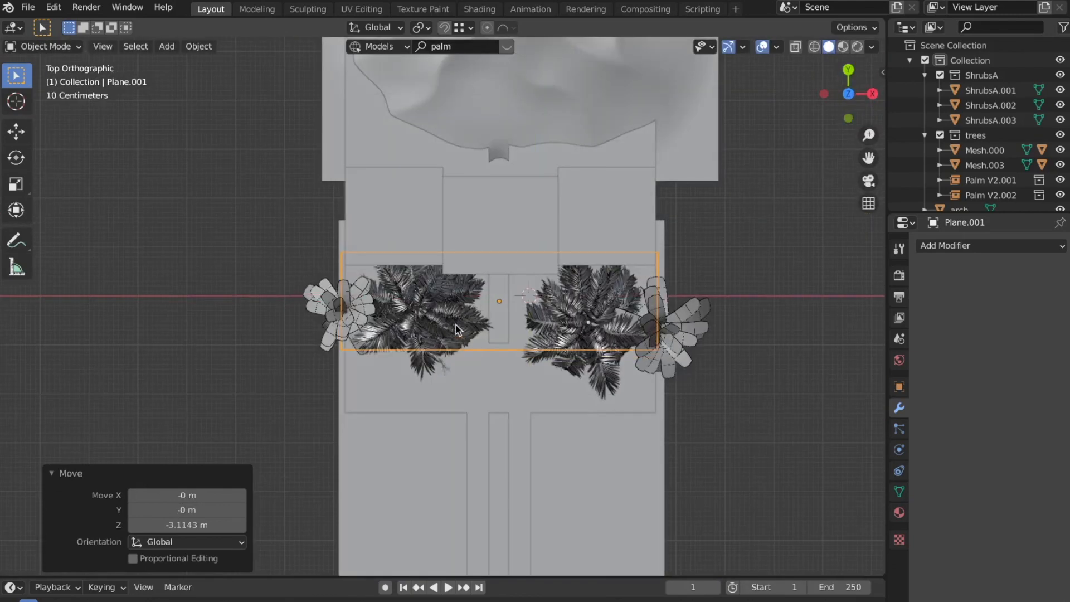
scroll(468, 254, "up", 1)
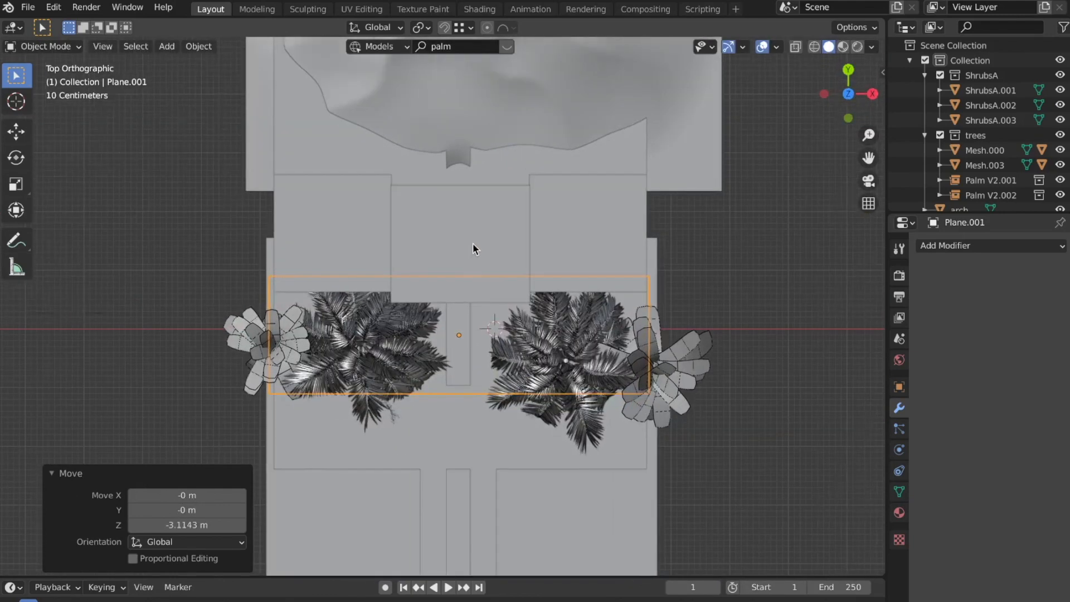
key("s")
key("y")
left_click(540, 324)
- Move the narrowed plane along Y so it lies against the front walls beneath the palms
key("shift+z")
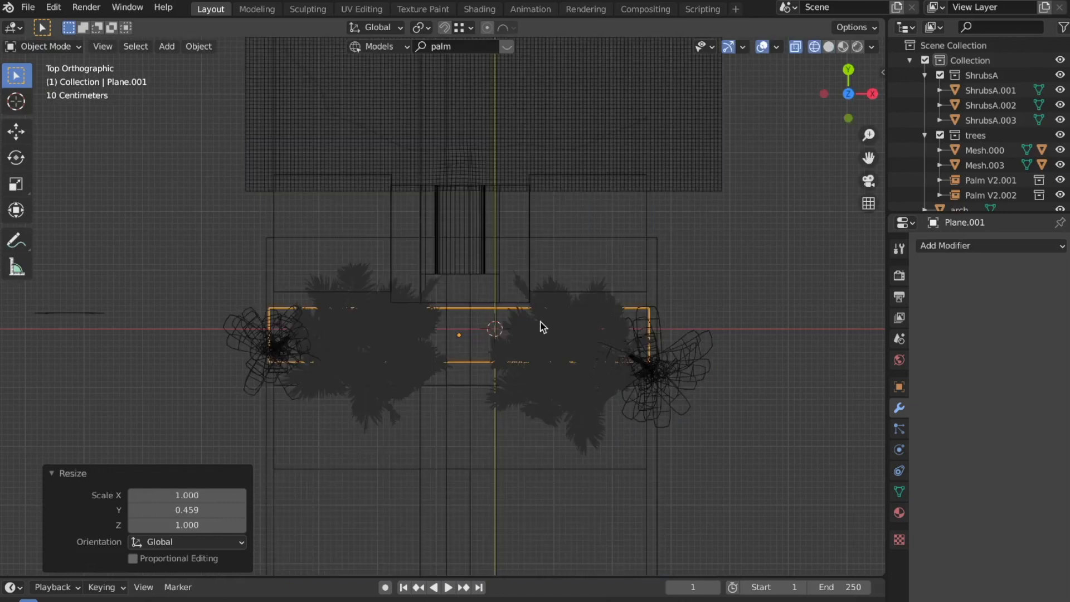
key("g")
key("y")
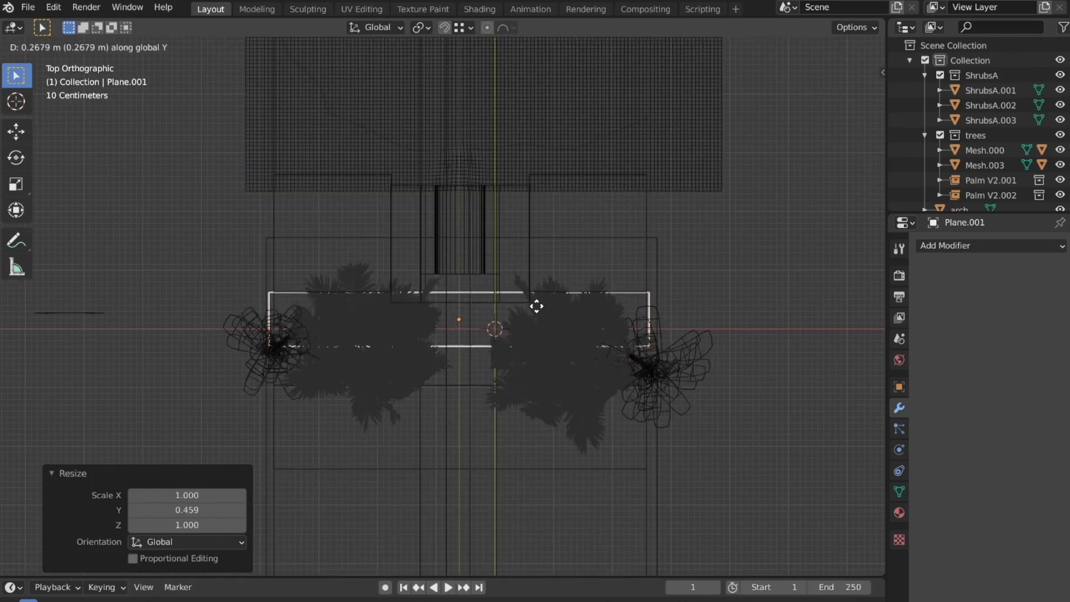
left_click(537, 309)
key("z")
left_click(760, 317)
middle_click_drag(590, 348, 637, 231)
key("z")
left_click(819, 231)
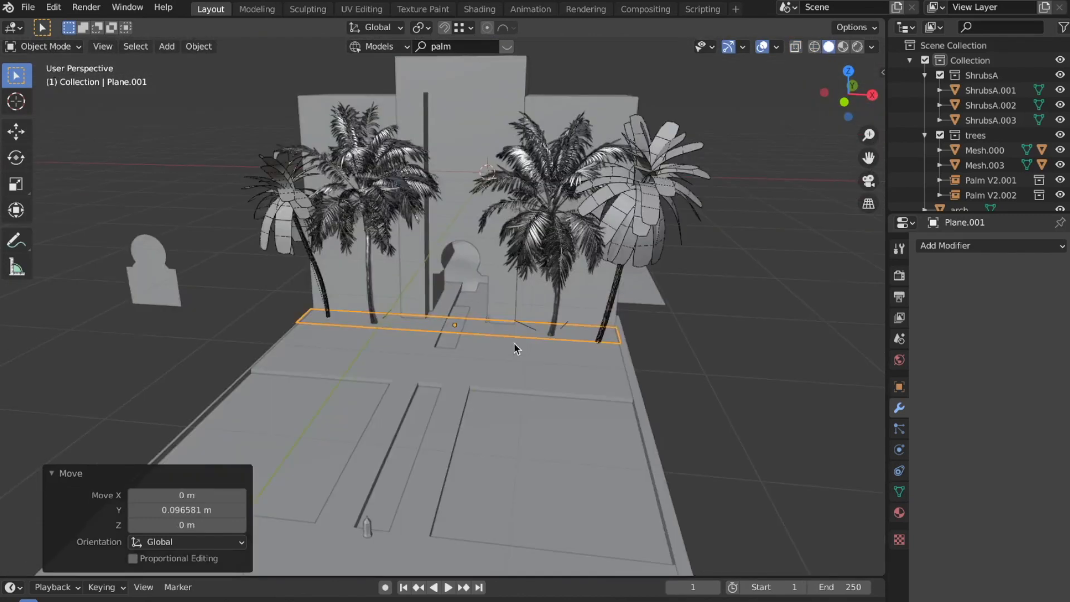
- Shift the plane about 0.027 m along X to align it with the floor edges
scroll(514, 343, "up", 3)
key("g")
key("x")
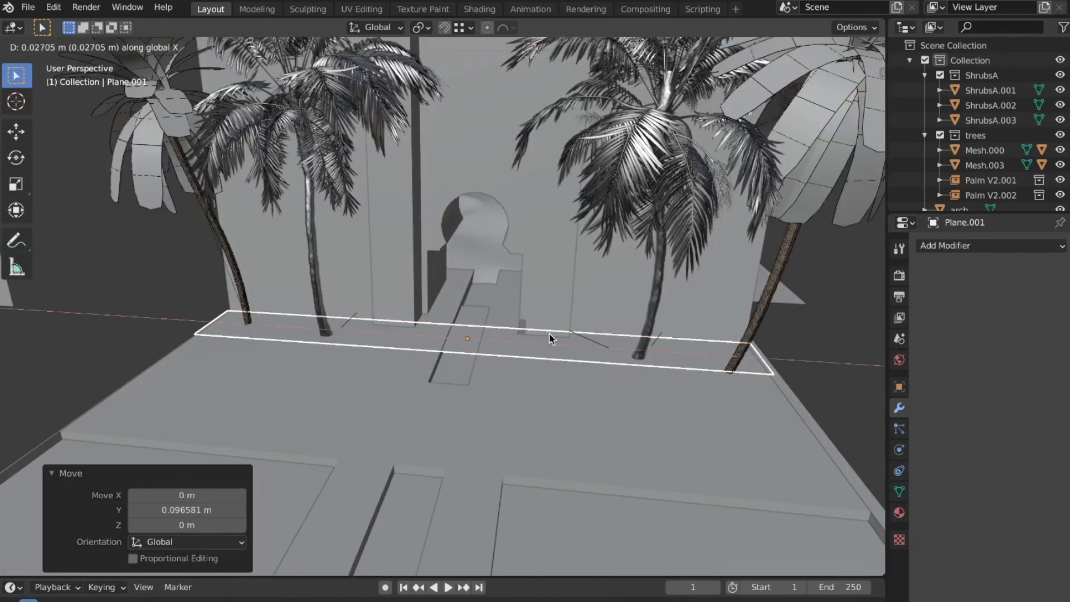
left_click(549, 333)
scroll(550, 340, "down", 5)
scroll(456, 326, "up", 3)
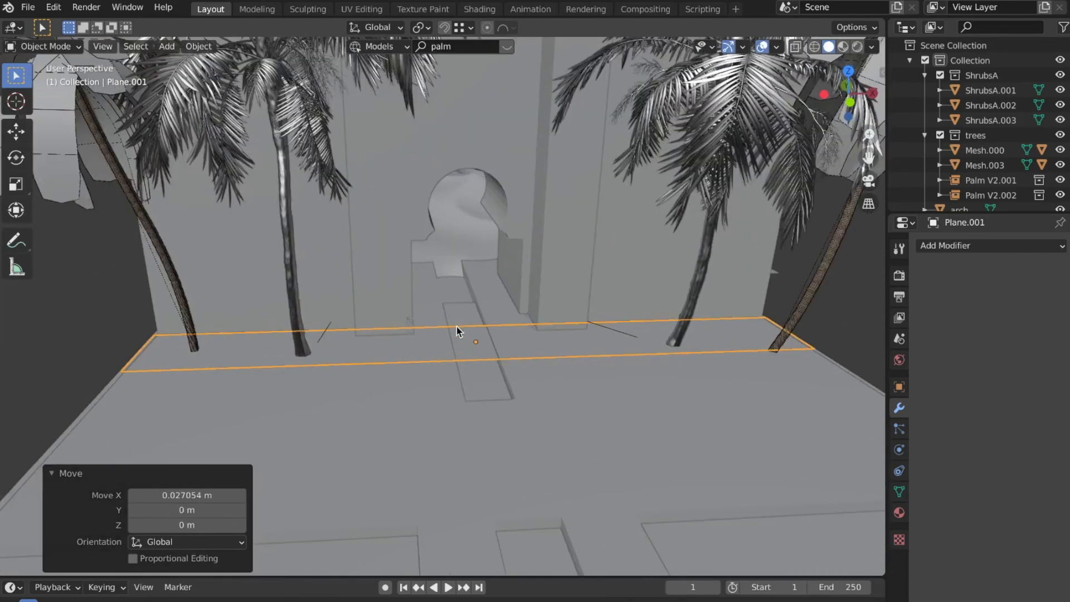
scroll(427, 334, "up", 2)
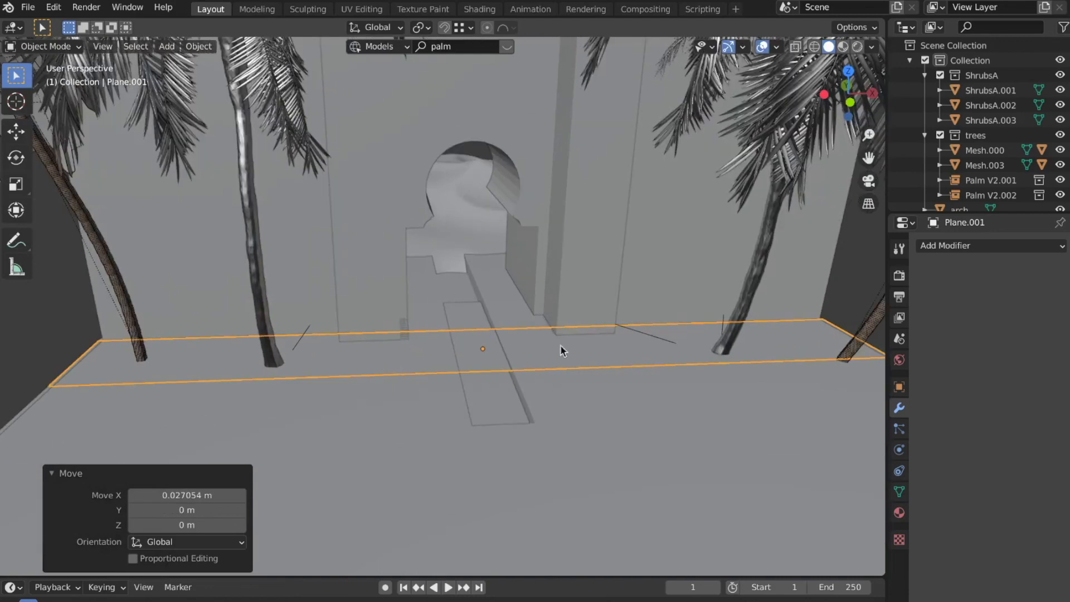
scroll(559, 357, "down", 3)
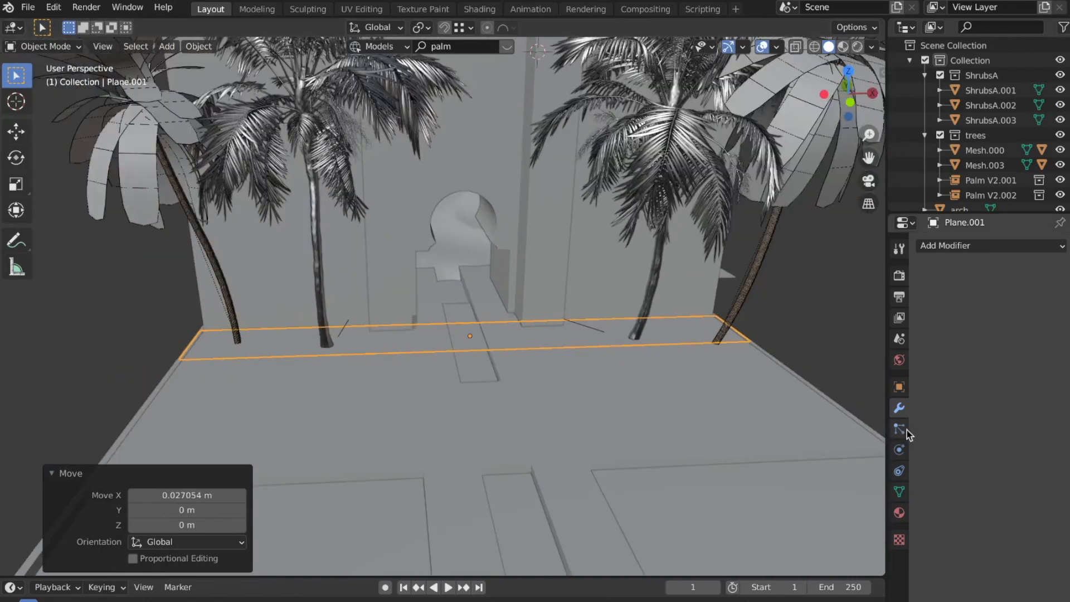
- Add a hair particle system to the plane and render its particles as a collection
left_click(903, 429)
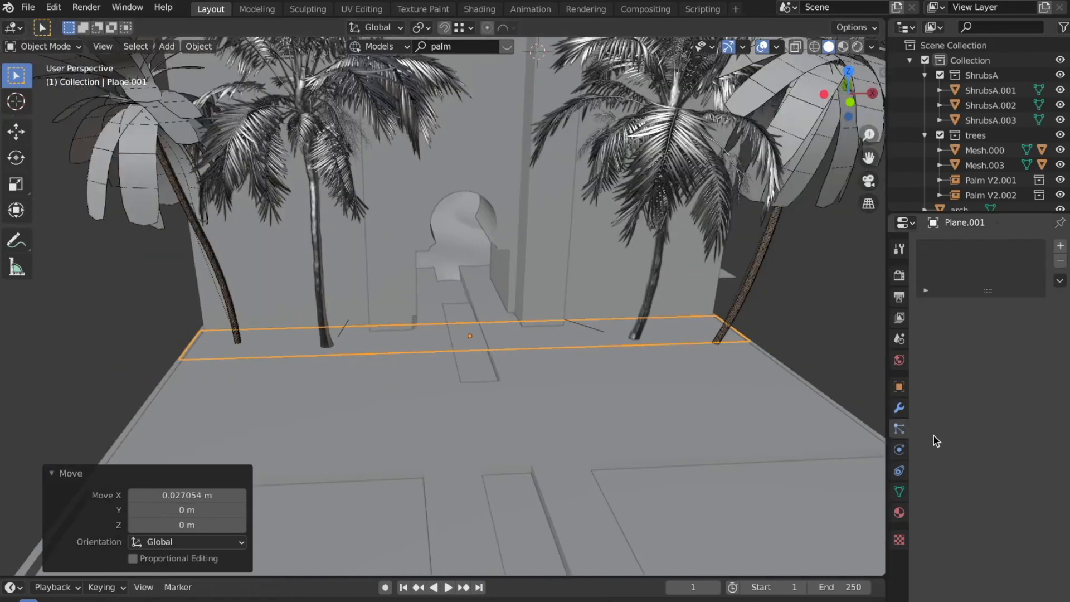
left_click(1062, 247)
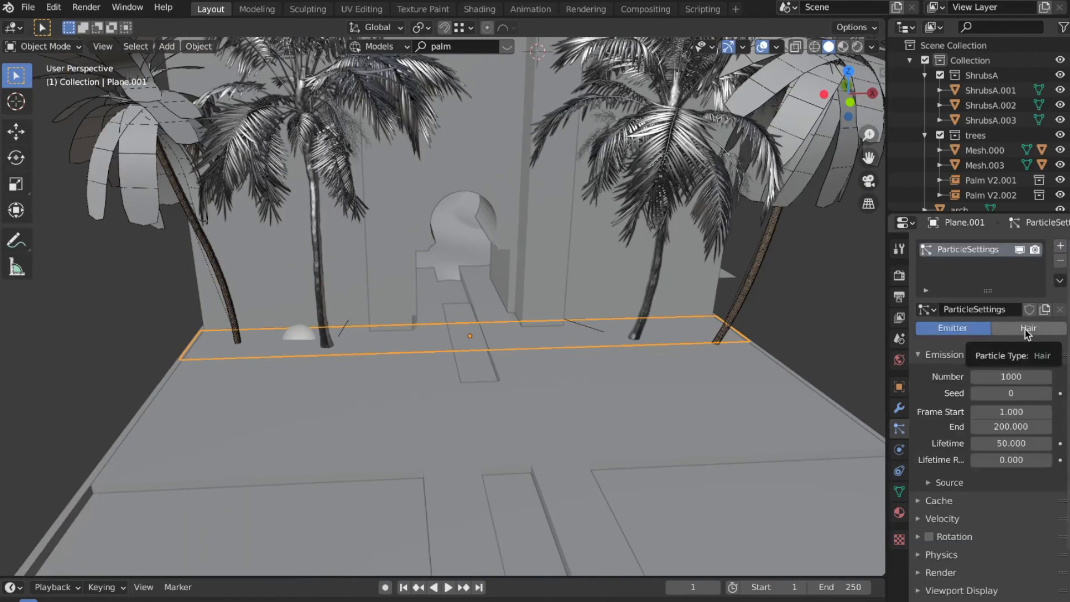
left_click(1018, 328)
scroll(981, 412, "down", 1)
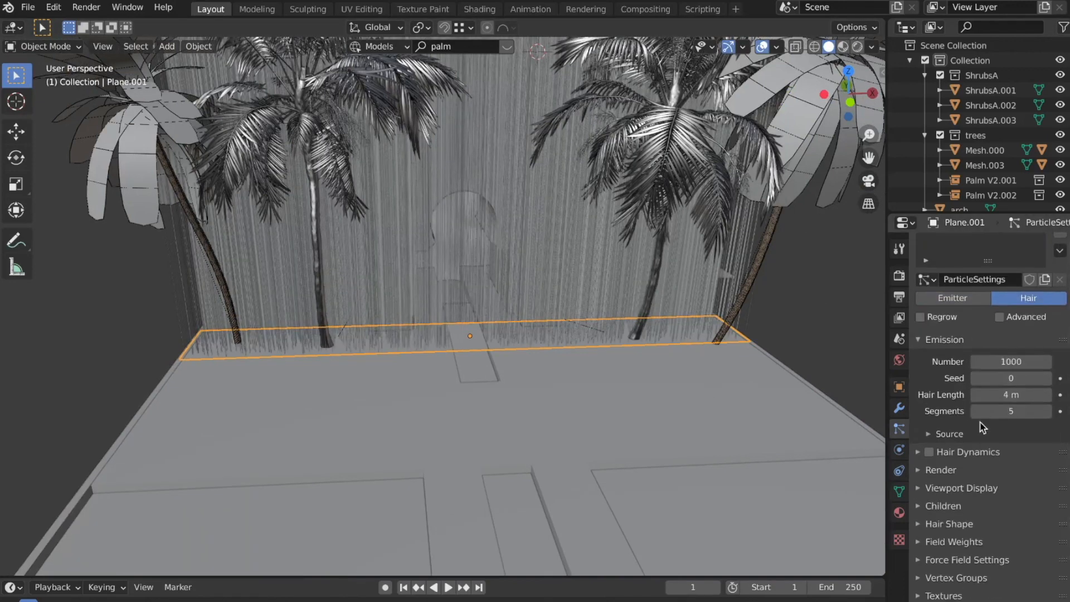
left_click(924, 471)
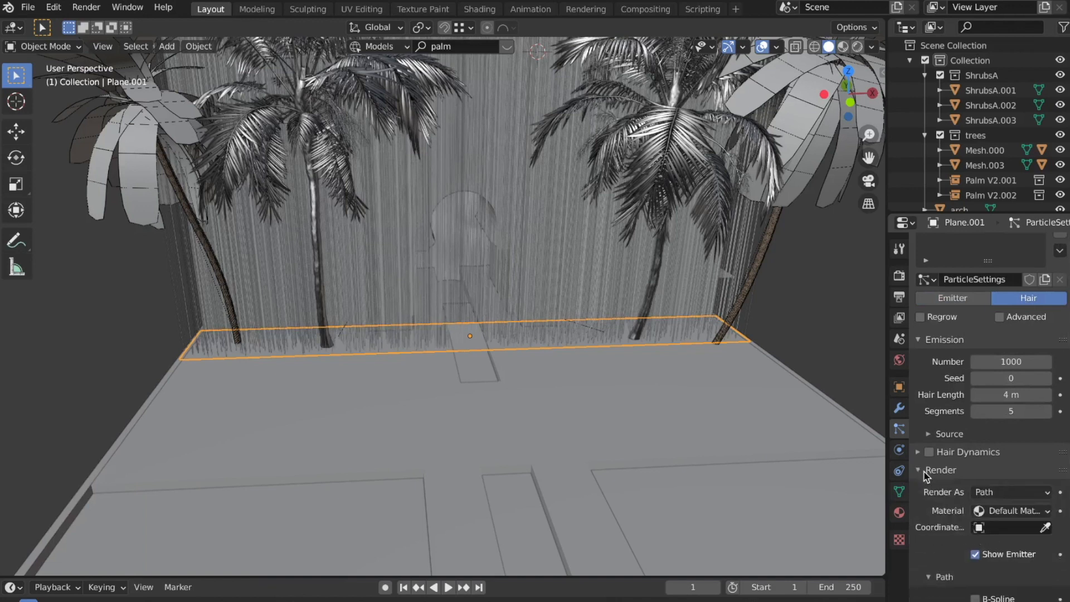
scroll(947, 477, "down", 3)
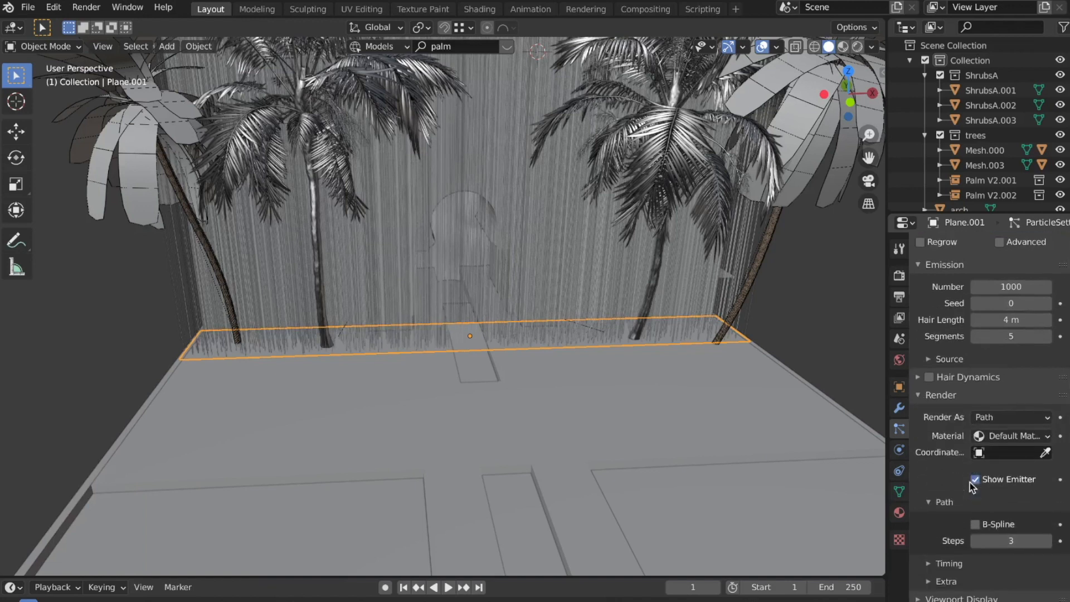
left_click(983, 417)
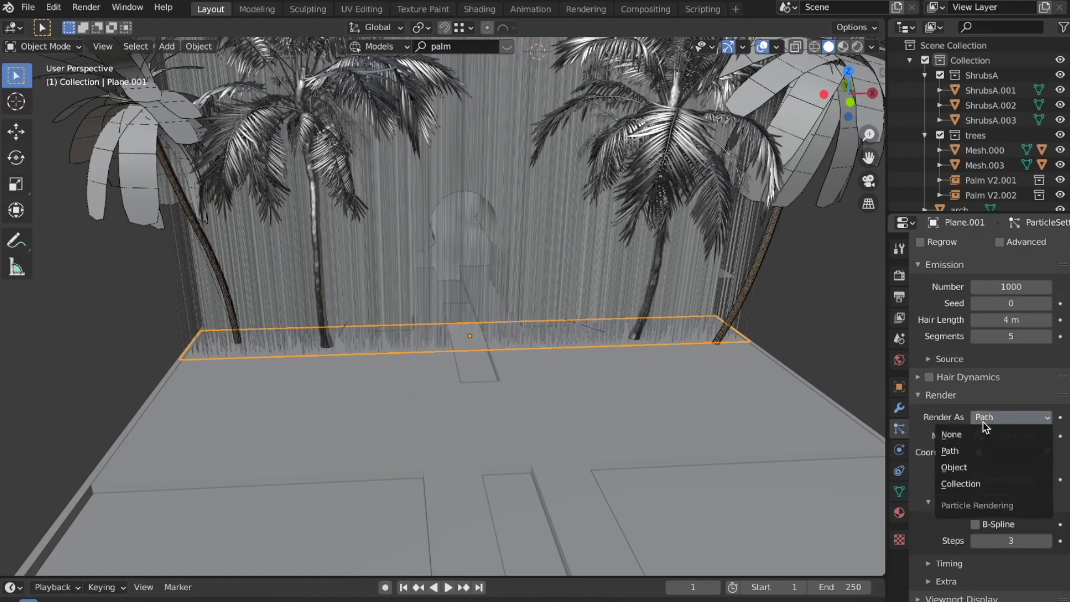
left_click(976, 489)
- Examine the original shrubs lying apart from the gate and collapse the ShrubsA collection in the scene hierarchy
scroll(357, 391, "down", 5)
middle_click_drag(592, 374, 724, 359, "shift")
scroll(191, 364, "down", 7)
scroll(191, 364, "down", 1)
middle_click_drag(256, 441, 818, 444, "shift")
scroll(985, 177, "down", 3)
scroll(984, 177, "up", 3)
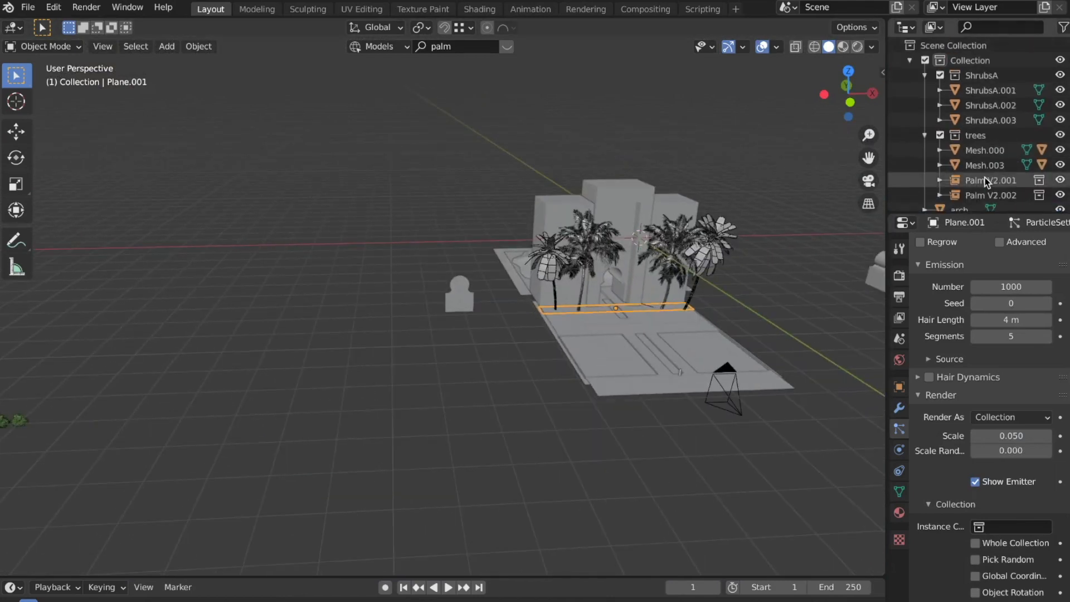
left_click(925, 75)
scroll(680, 282, "down", 1)
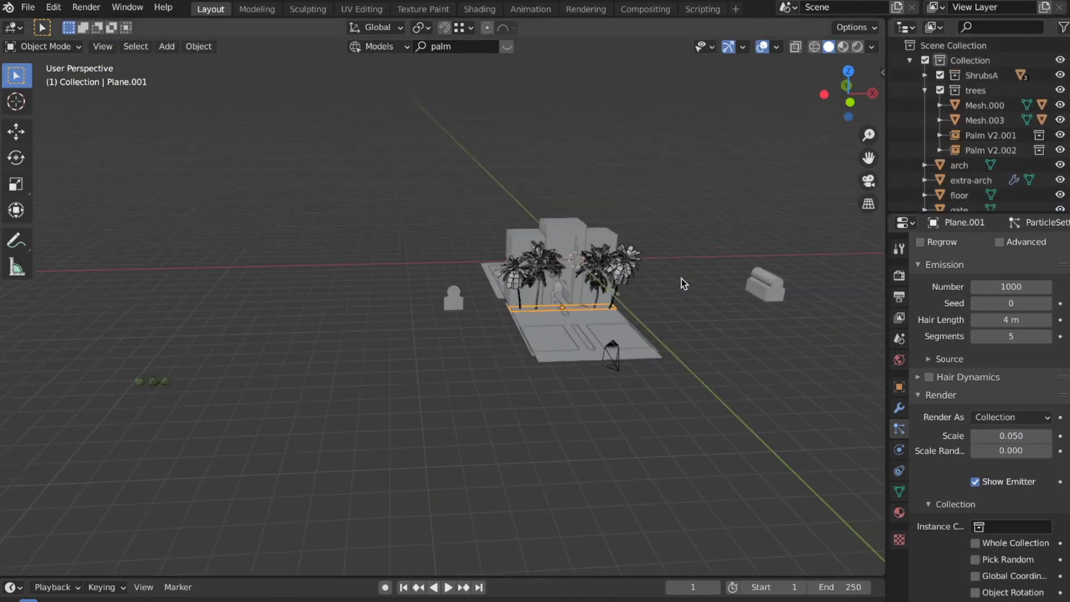
scroll(539, 324, "up", 6)
scroll(540, 324, "up", 2)
scroll(1019, 454, "up", 3)
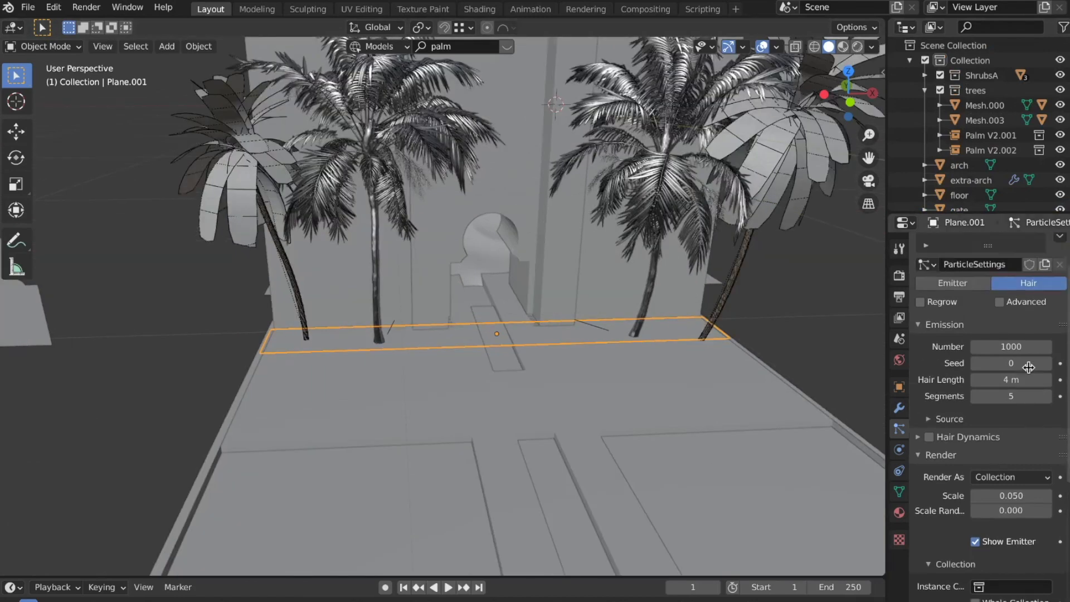
- Assign ShrubsA as the instance collection of the plane's particle system
scroll(1019, 454, "down", 3)
scroll(1018, 454, "down", 5)
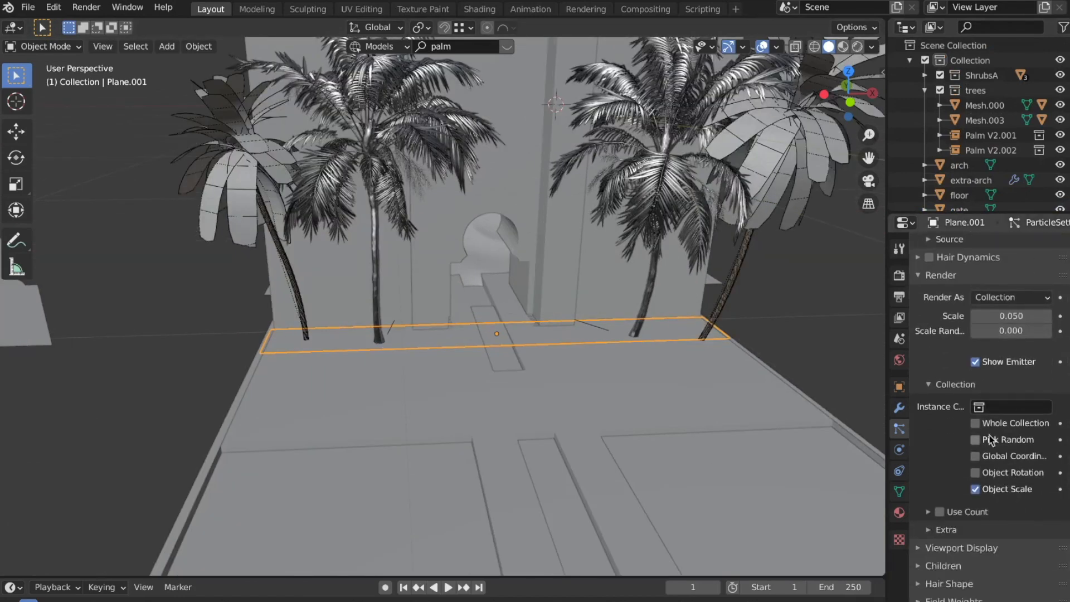
left_click(980, 407)
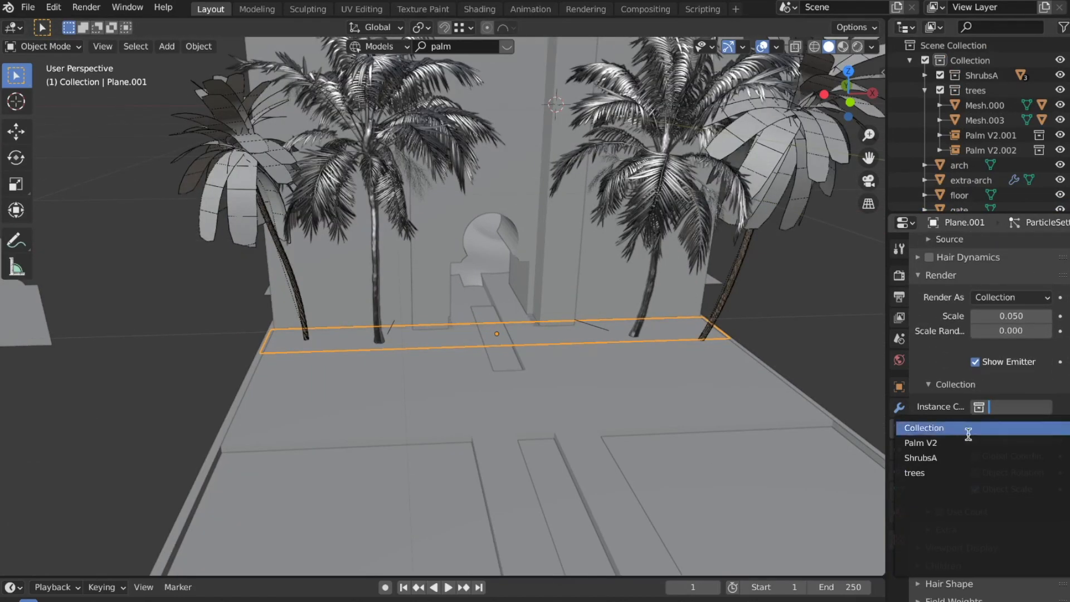
left_click(966, 458)
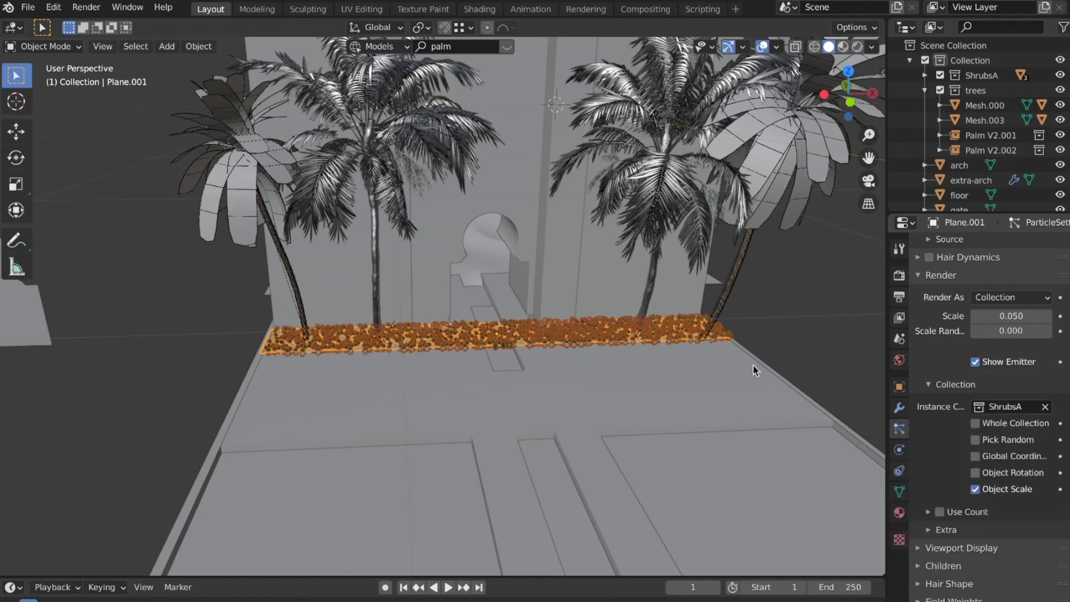
- Enable Object Rotation for the scattered shrub instances
scroll(709, 358, "down", 1)
scroll(709, 358, "up", 1)
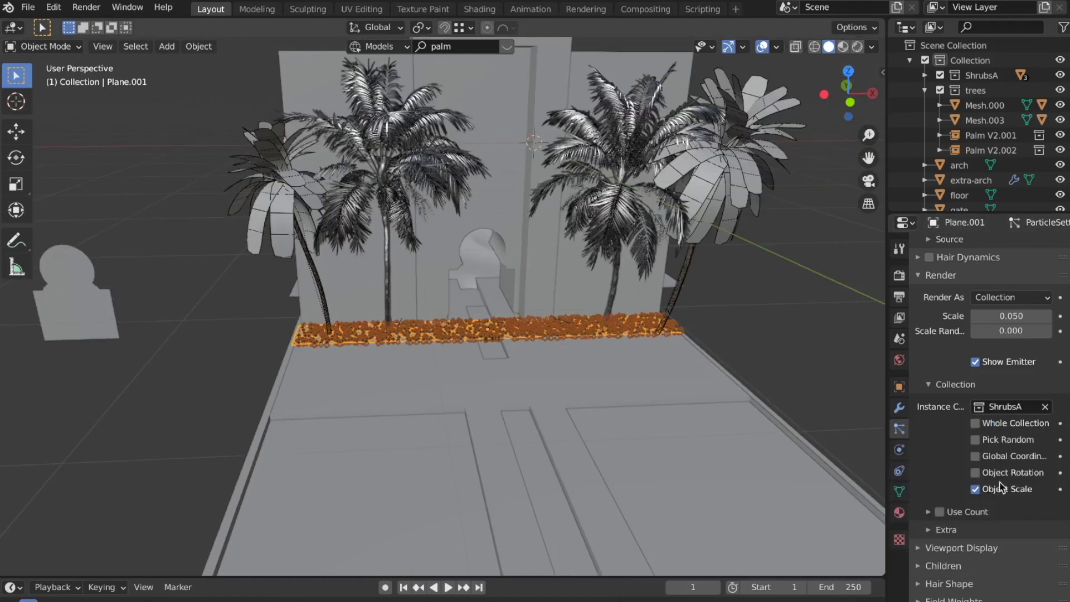
left_click(975, 473)
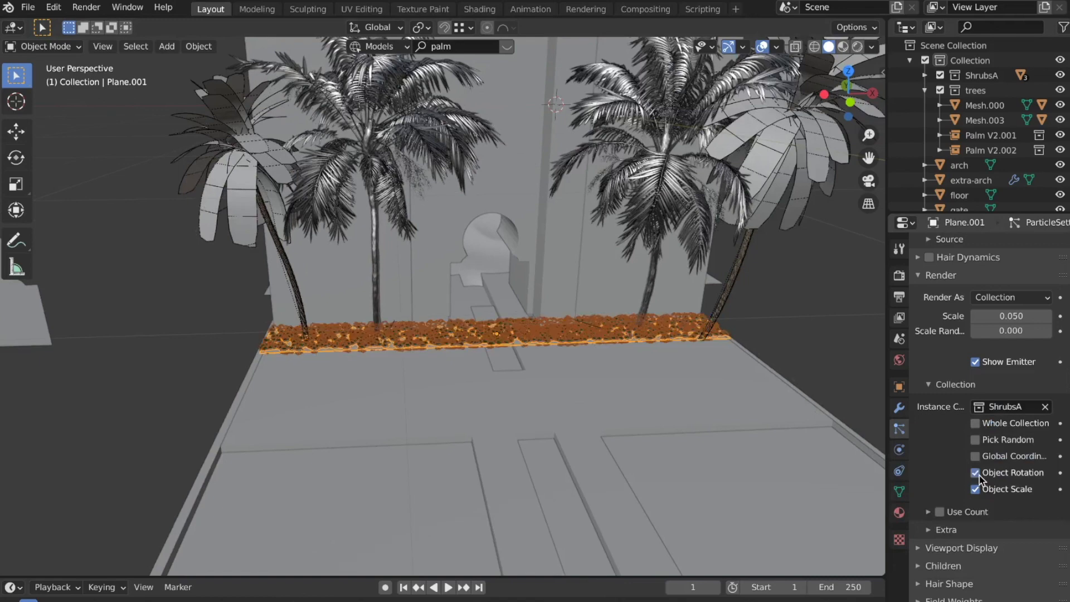
scroll(439, 384, "up", 4)
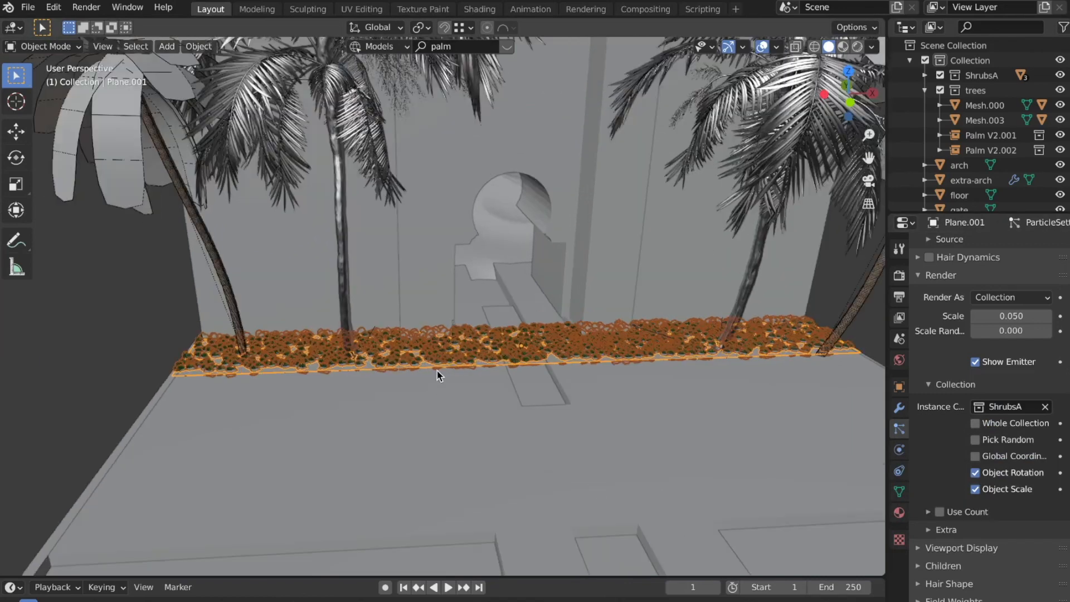
scroll(439, 368, "down", 2)
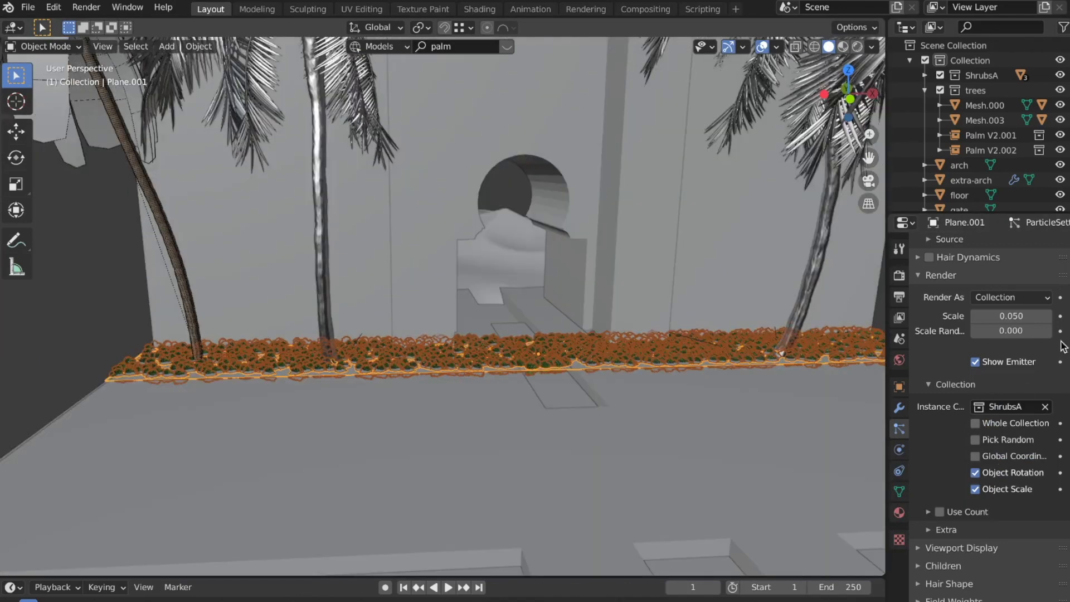
- Set the hair particle number to 20 and examine the scattered shrubs up close
scroll(1007, 321, "up", 8)
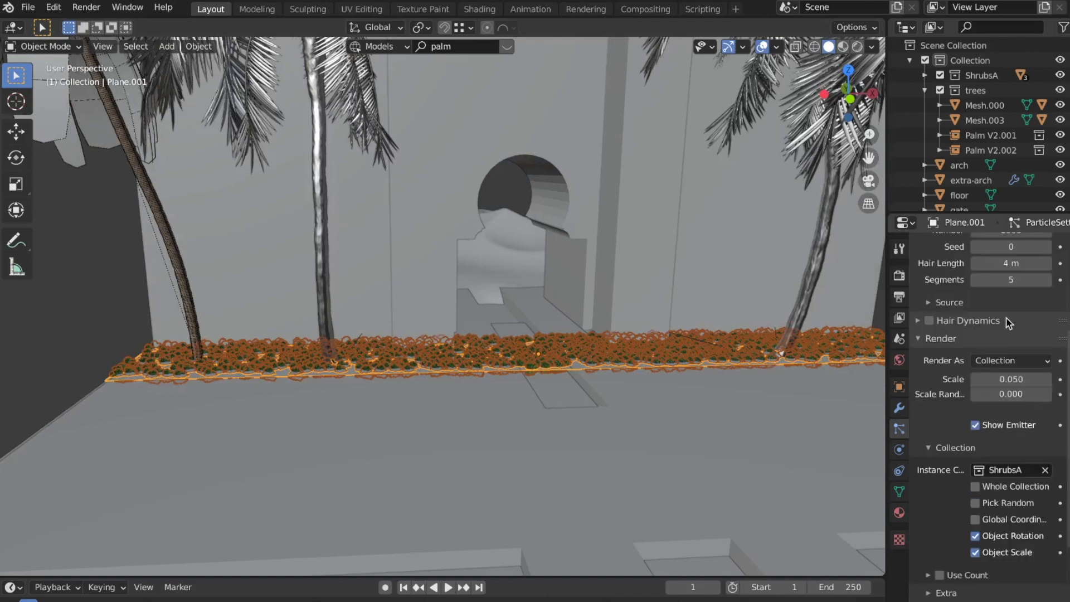
left_click(1004, 390)
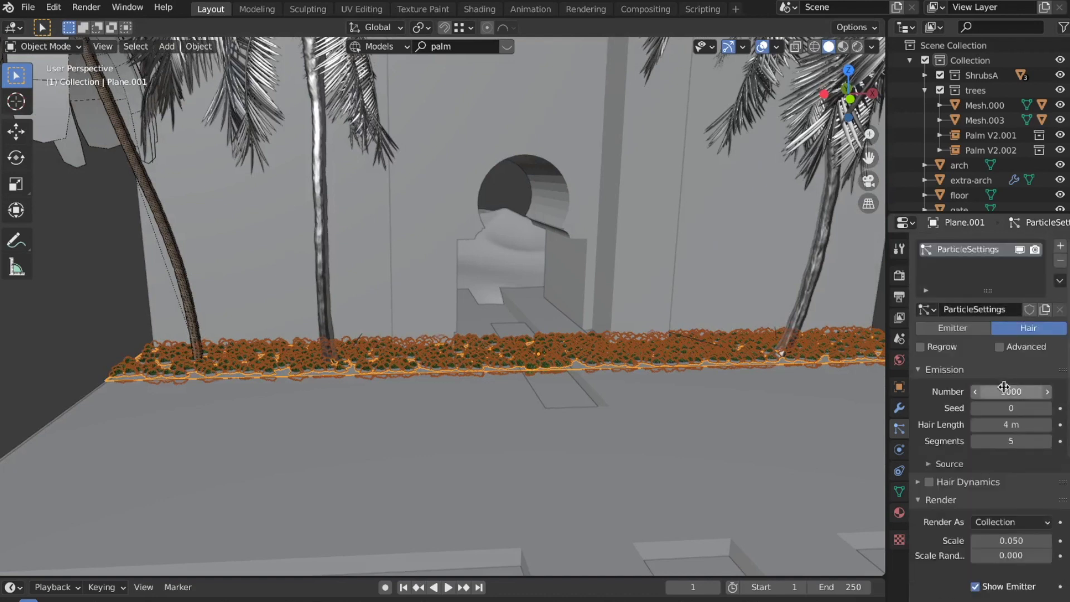
type("20")
key("Return")
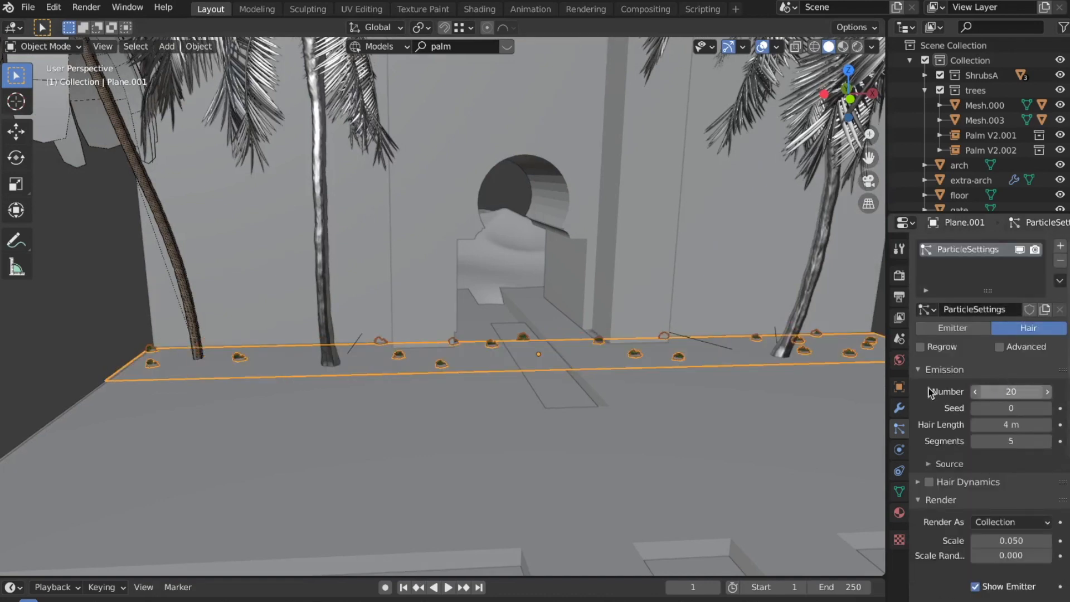
scroll(416, 385, "up", 2)
scroll(414, 379, "up", 5)
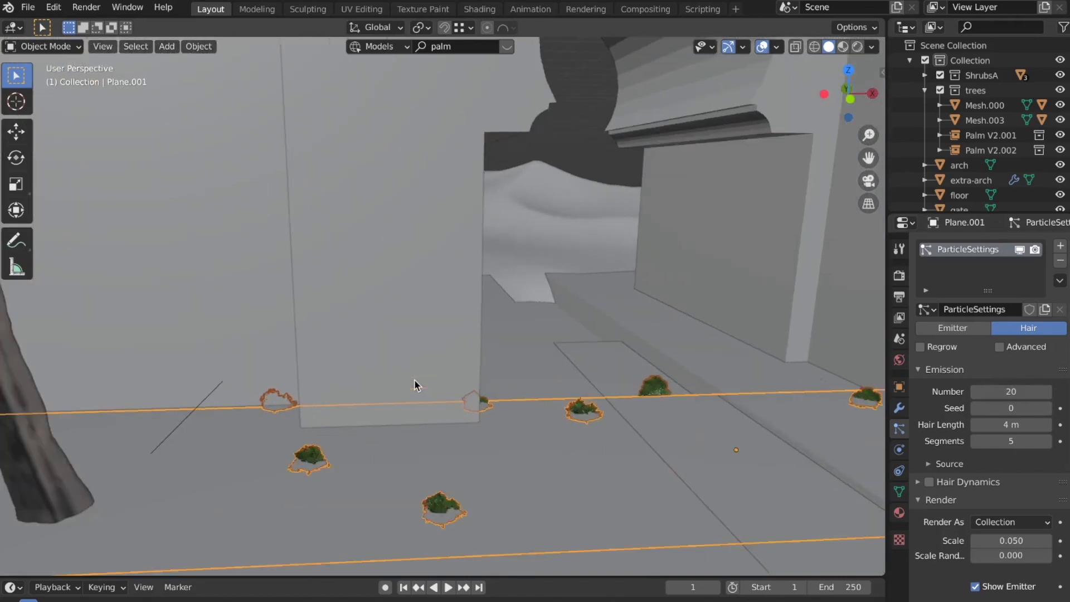
middle_click_drag(414, 373, 415, 321, "shift")
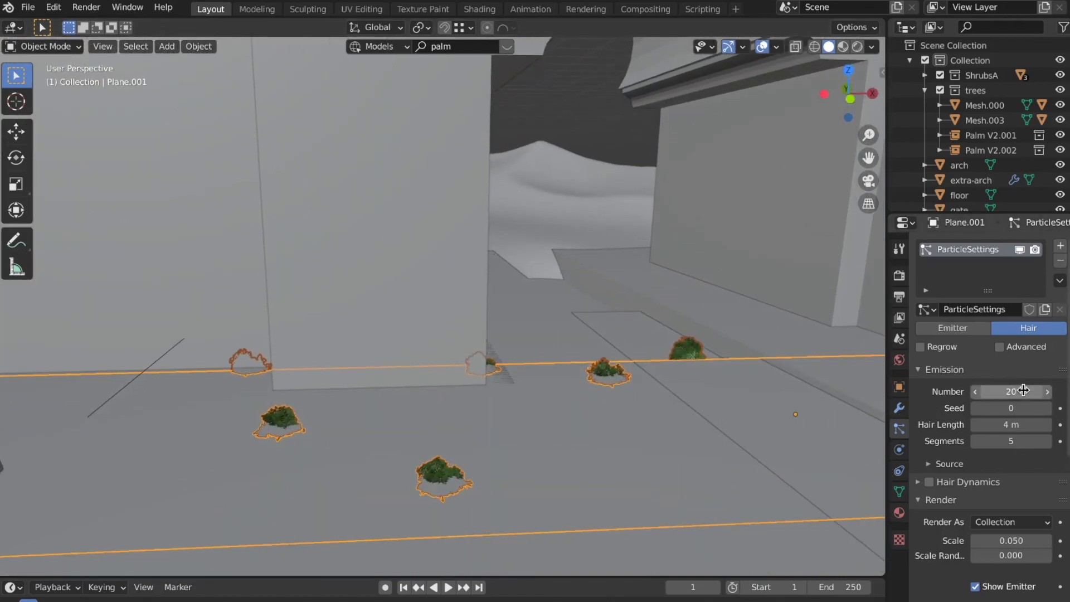
scroll(1014, 469, "down", 3)
scroll(1016, 473, "down", 3)
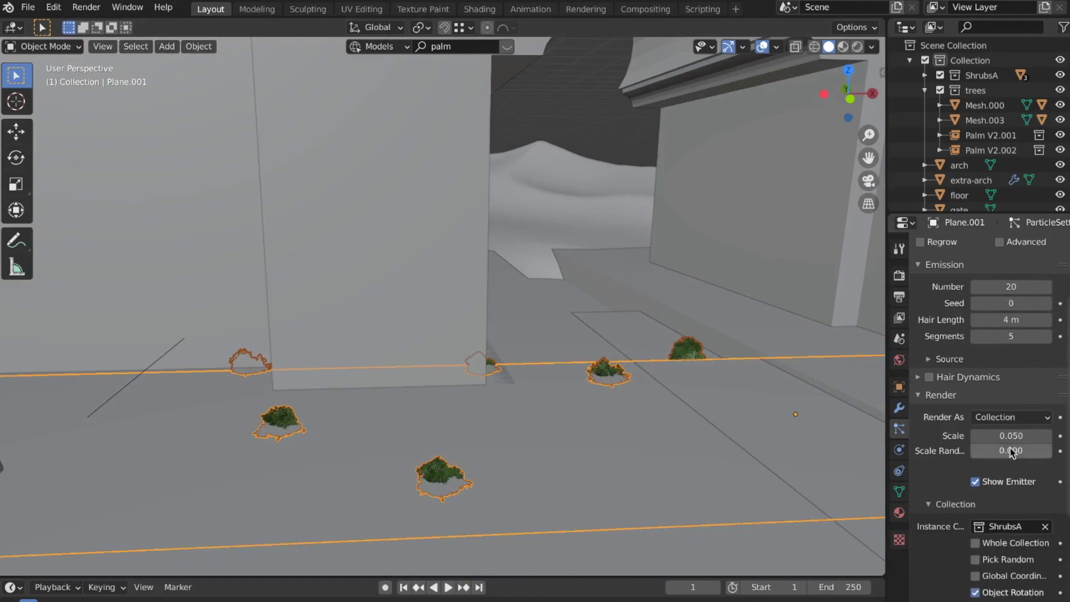
- Set the shrub instances' render scale to 0.330 with Object Rotation off, and enable the advanced hair particle settings
left_click_drag(1012, 436, 1031, 437)
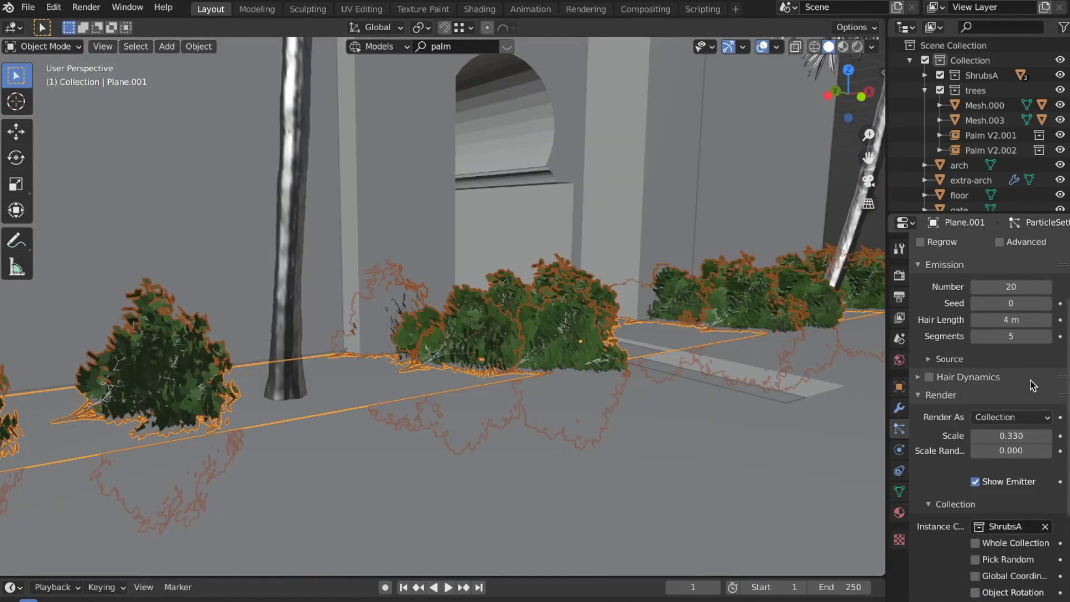
scroll(1002, 337, "up", 5)
left_click(1003, 334)
scroll(961, 429, "down", 2)
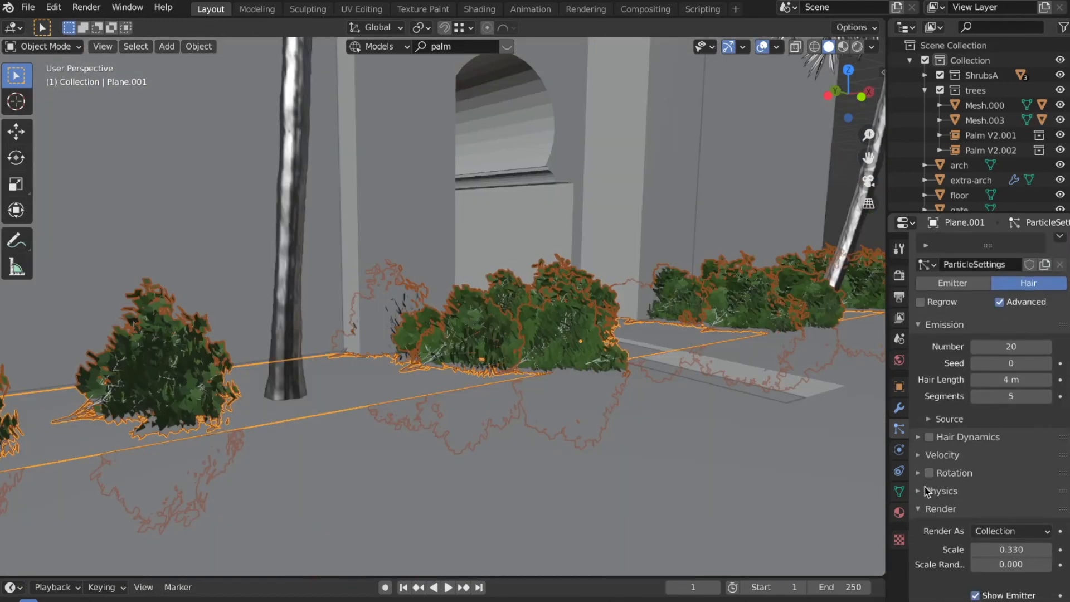
- Enable particle rotation and set the orientation axis to Global Y so the scattered shrubs stand upright
left_click(929, 473)
left_click(919, 474)
scroll(971, 482, "down", 3)
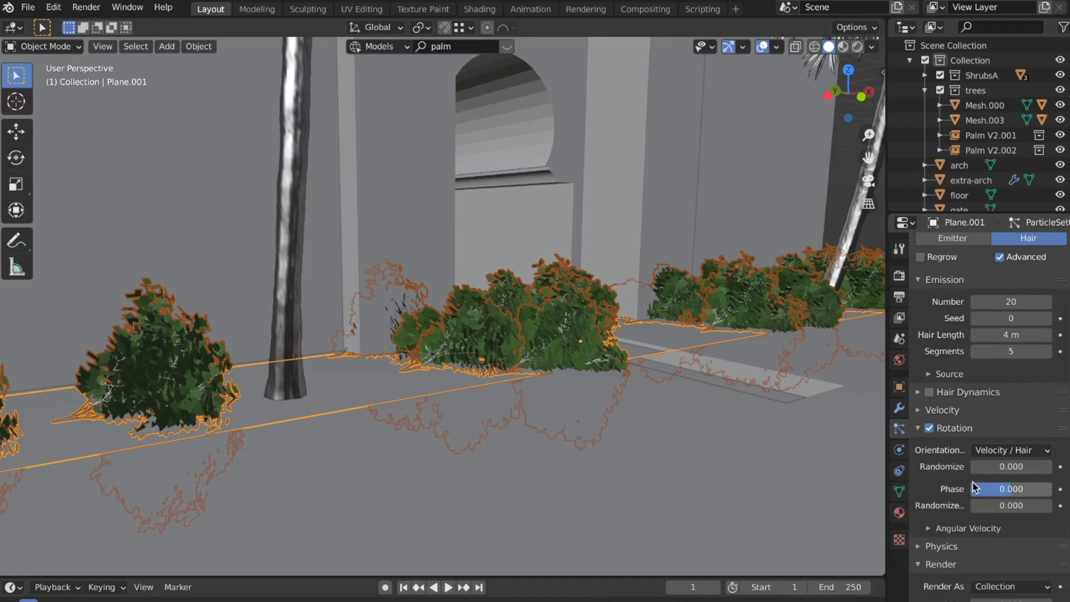
left_click(1000, 450)
left_click(998, 352)
scroll(606, 360, "down", 4)
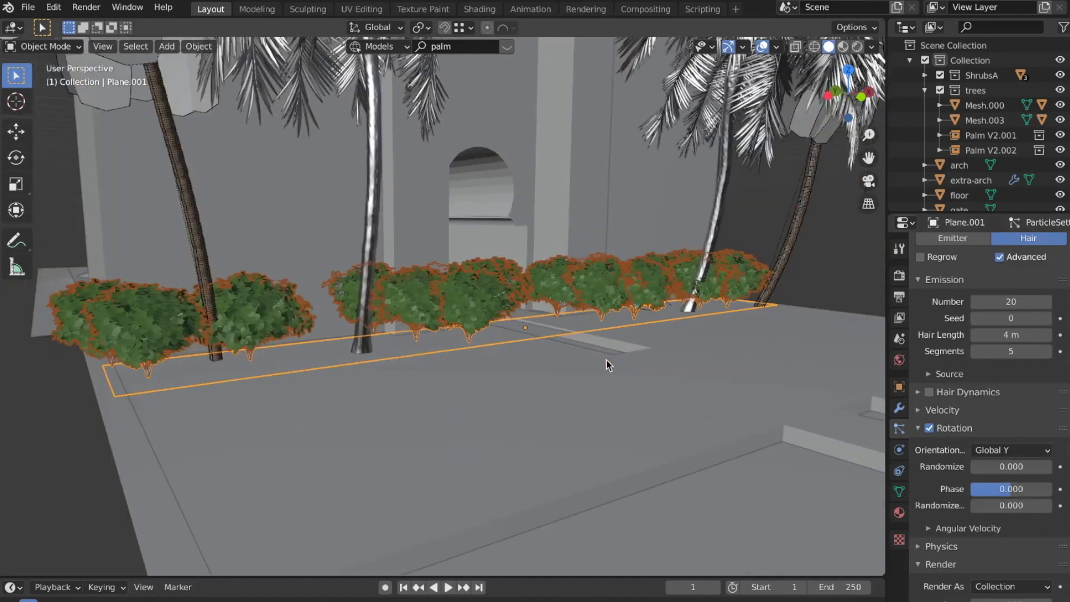
middle_click_drag(606, 360, 768, 360)
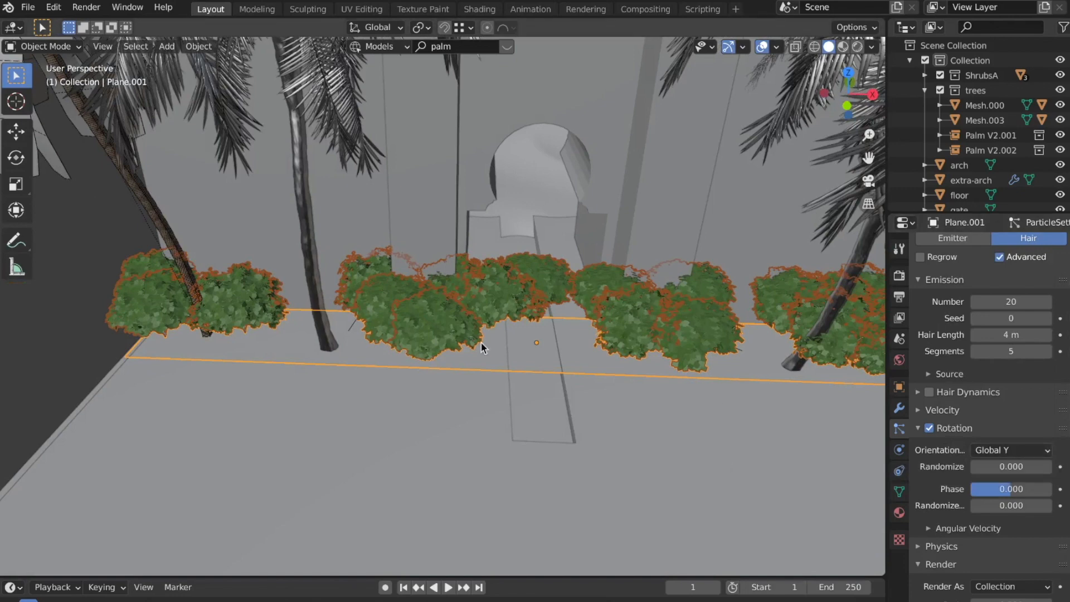
scroll(490, 345, "down", 8)
scroll(685, 397, "up", 4)
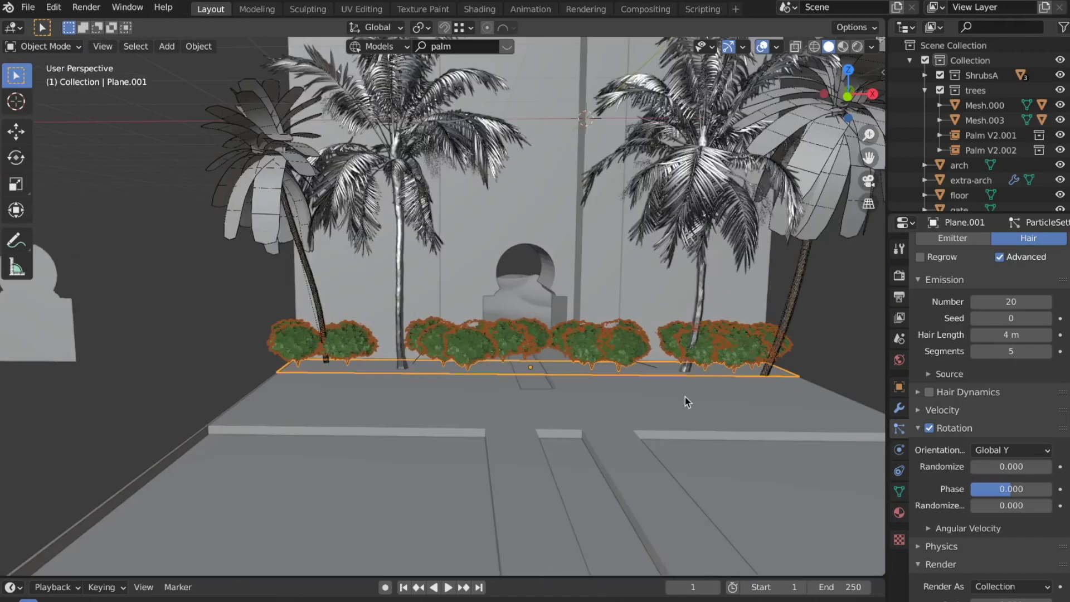
scroll(623, 389, "up", 3)
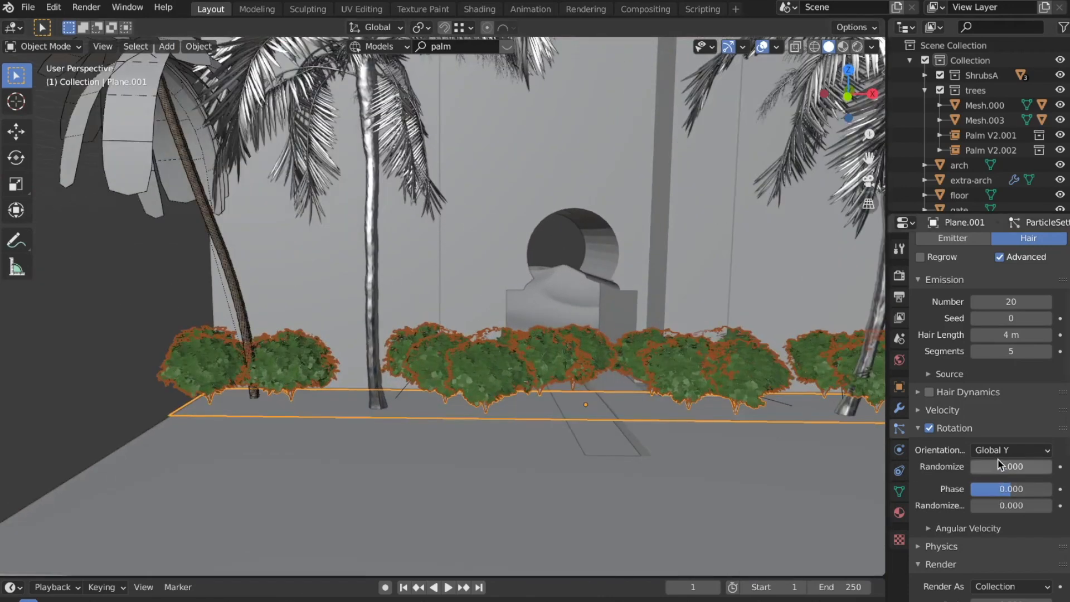
- Set the rotation Randomize value of the shrub particles to 0.054
left_click_drag(997, 465, 1003, 466)
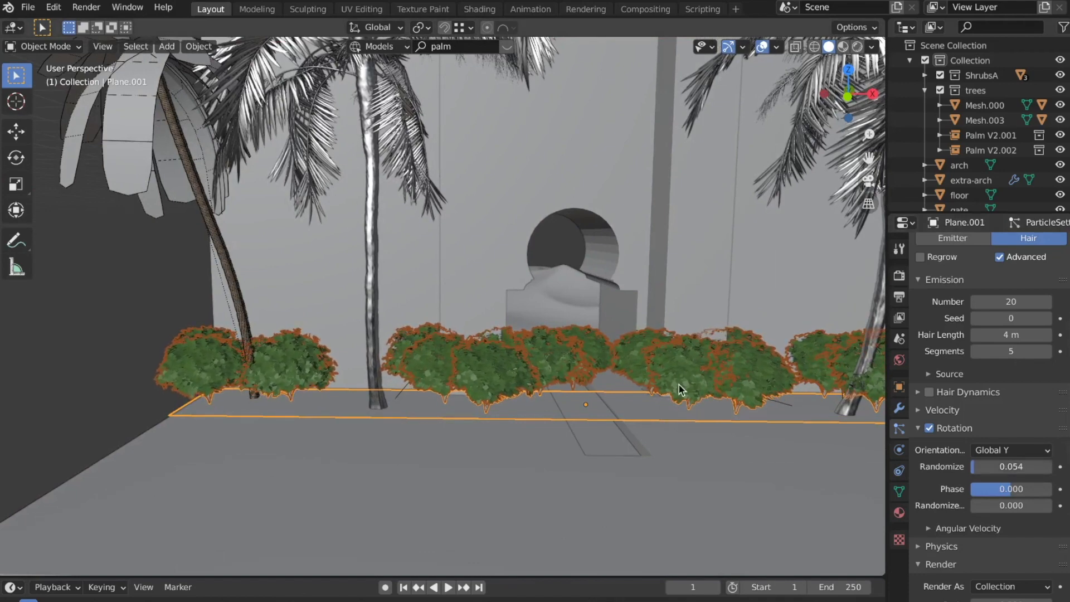
middle_click_drag(679, 384, 858, 334)
scroll(1005, 310, "up", 1)
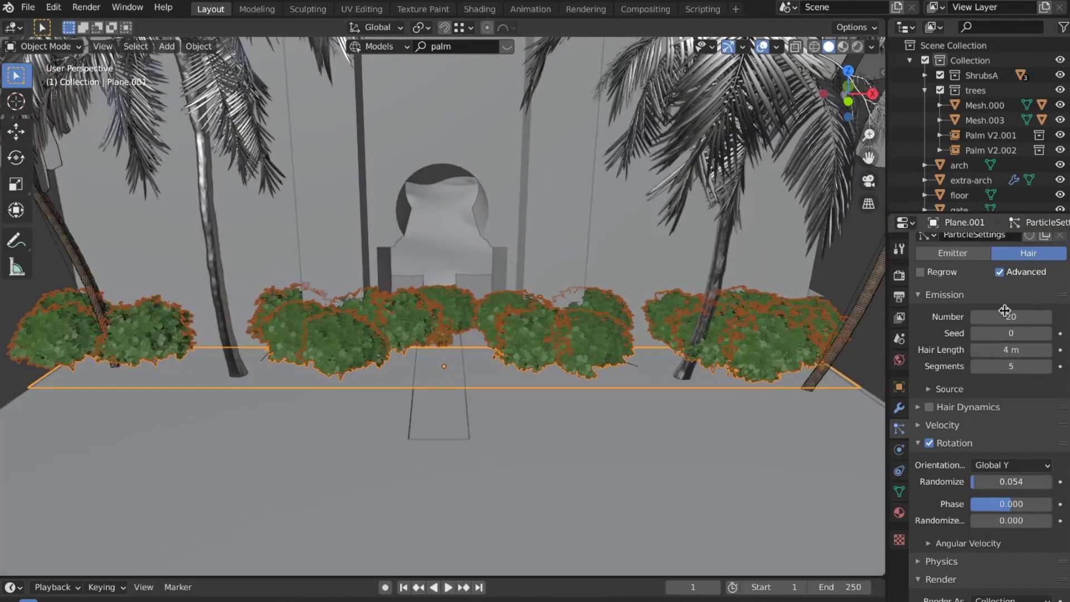
- Set the hair particle number to 40 to thicken the row of shrubs along the wall
left_click(1012, 316)
type("40")
key("Return")
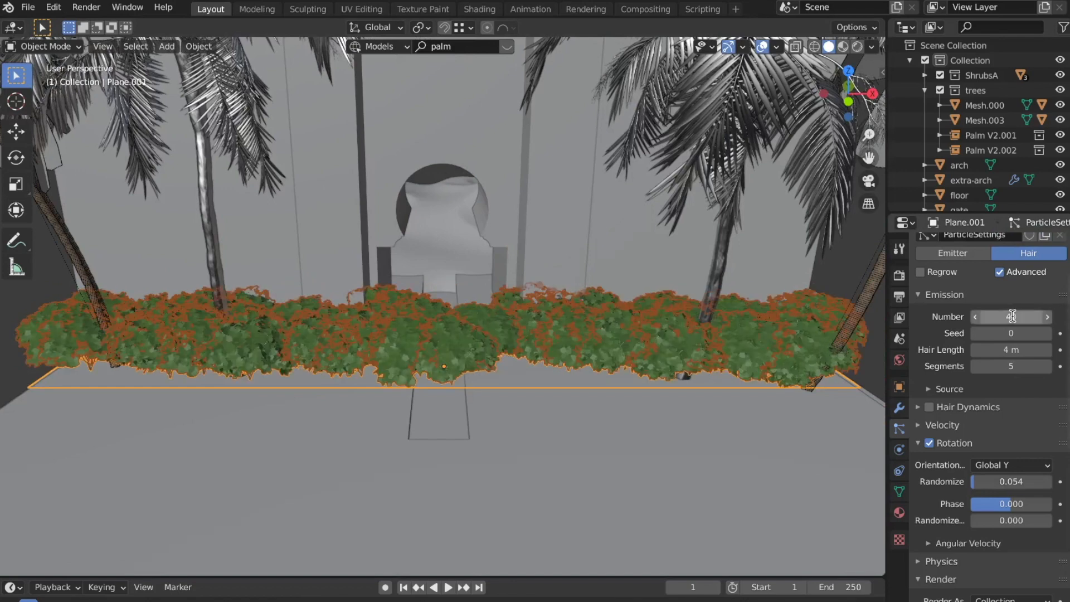
left_click(1012, 316)
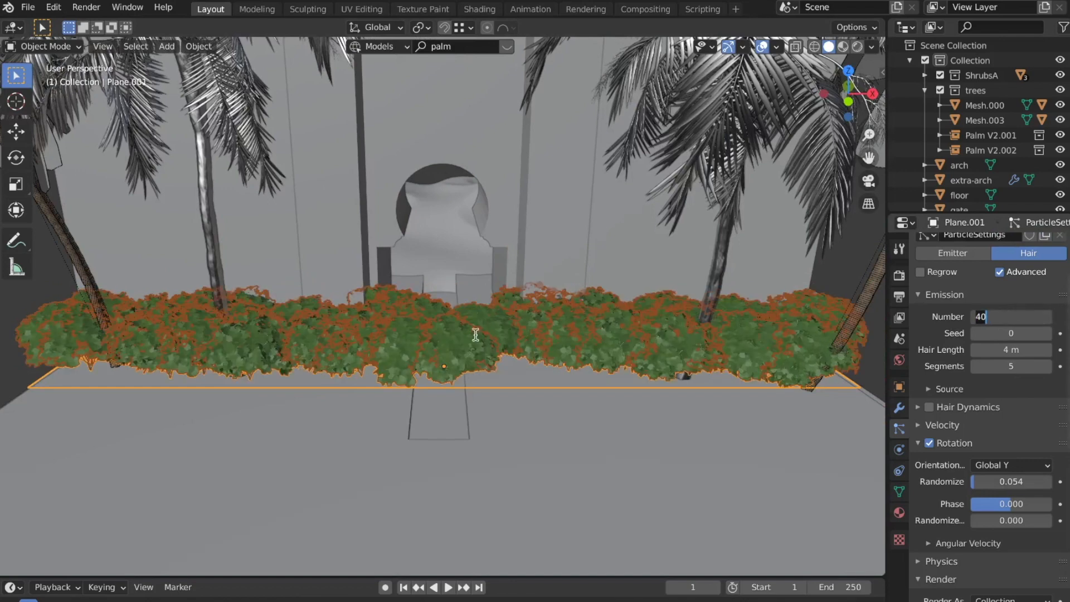
key("BackSpace")
key("Escape")
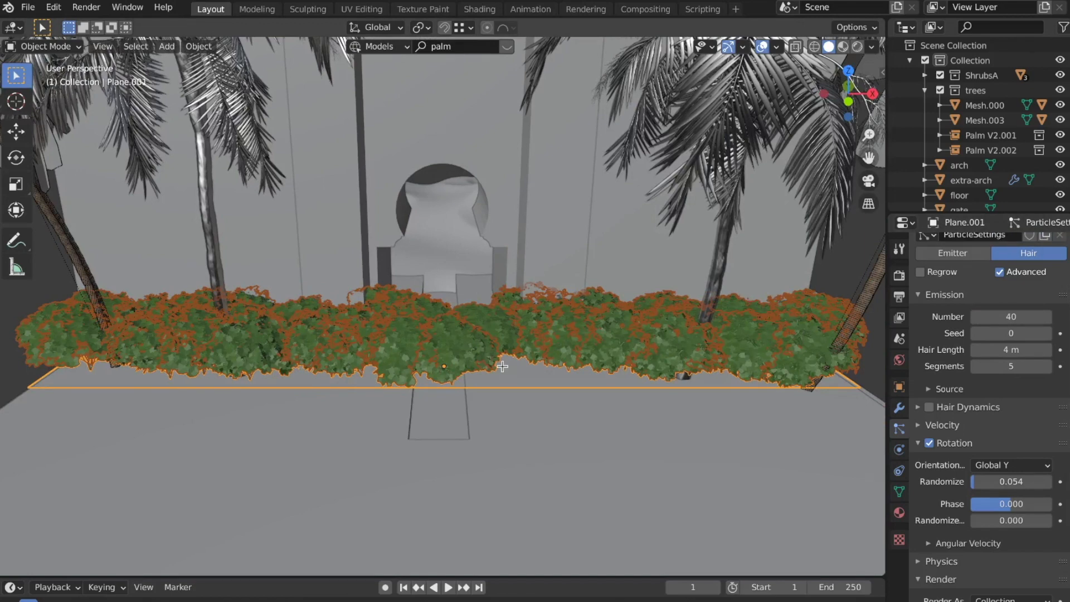
- Cut the shrub plane with two edge loops, one on each side of the central walkway, the first at factor 0.211
key("Tab")
key("Tab")
key("Tab")
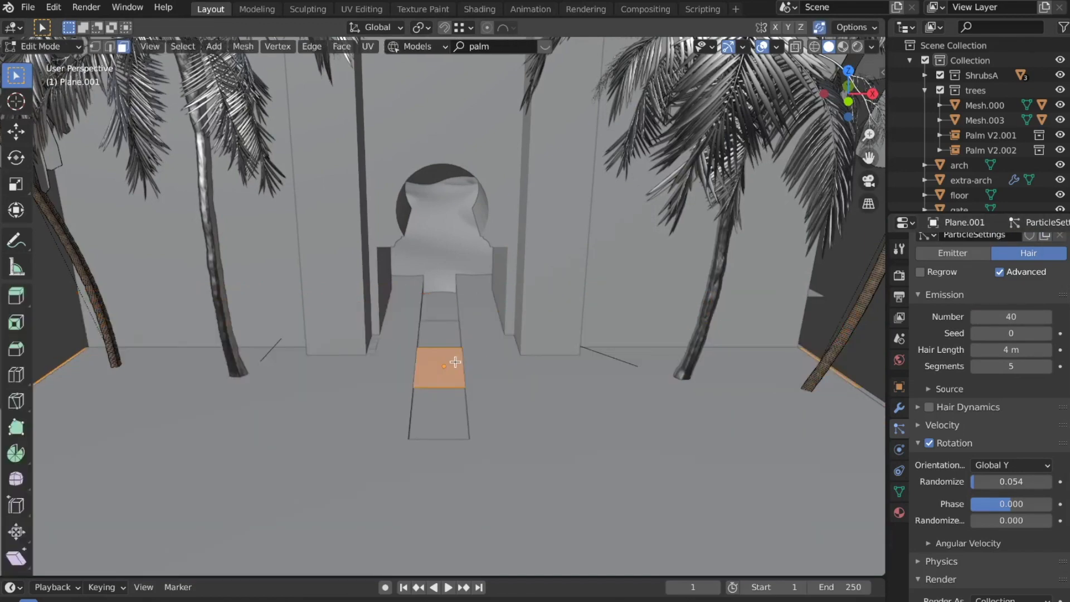
left_click(413, 351)
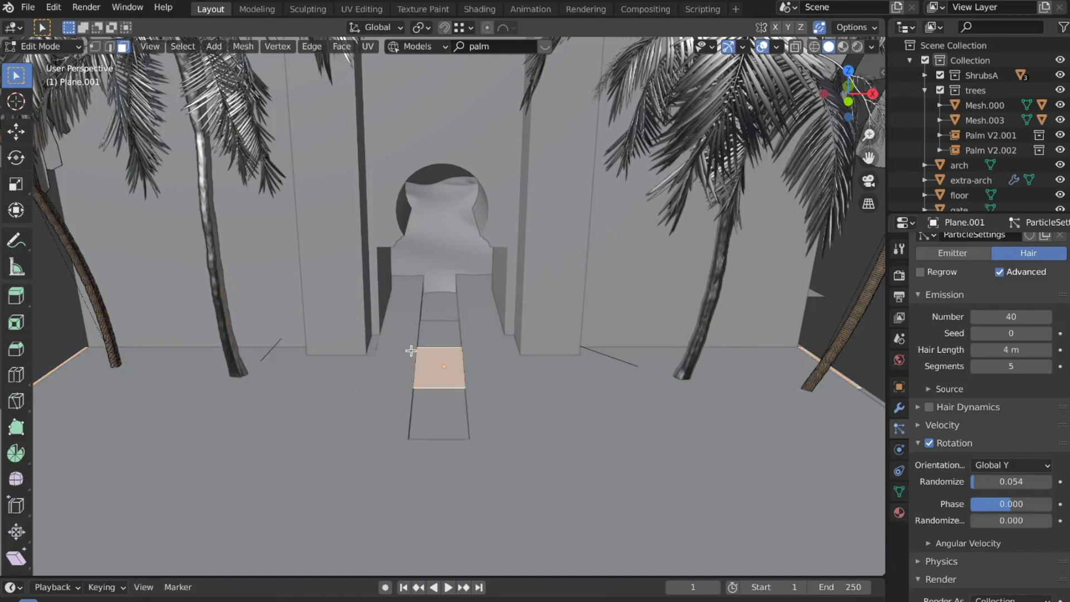
key("z")
left_click(387, 345)
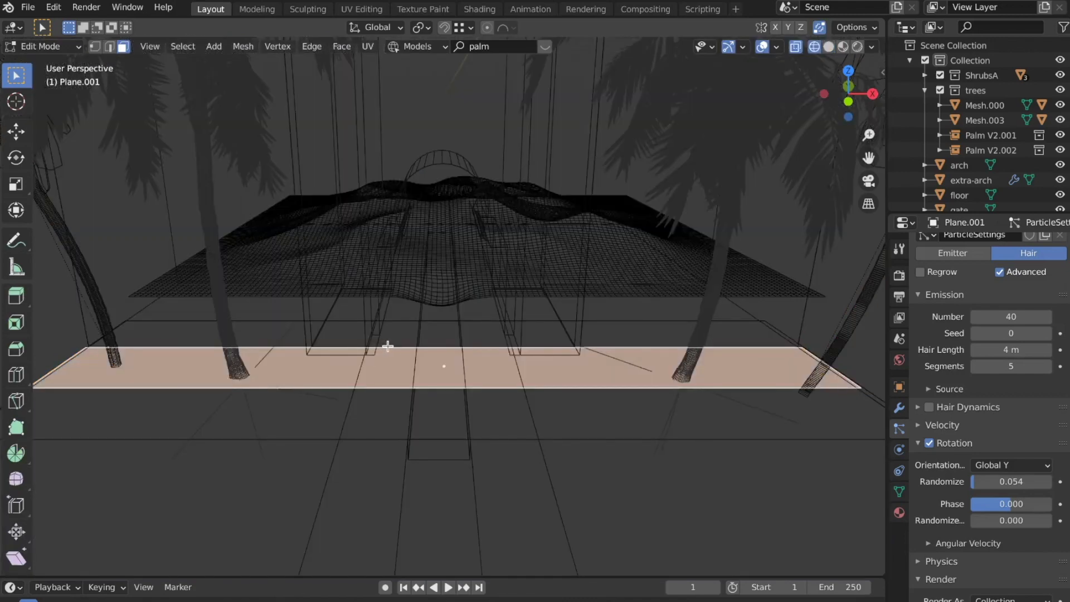
left_click(393, 342)
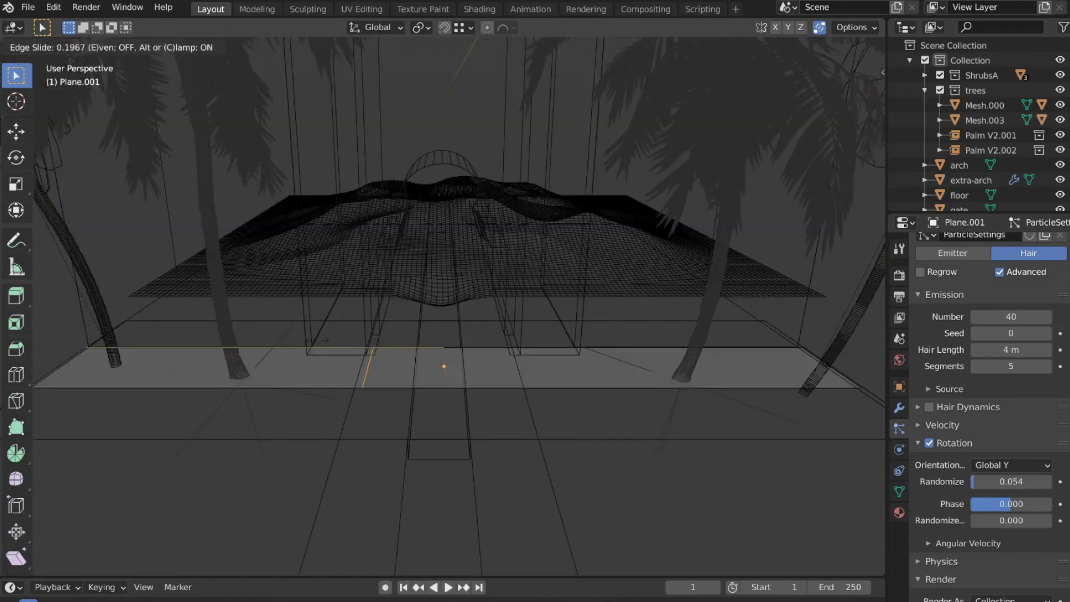
left_click(332, 337)
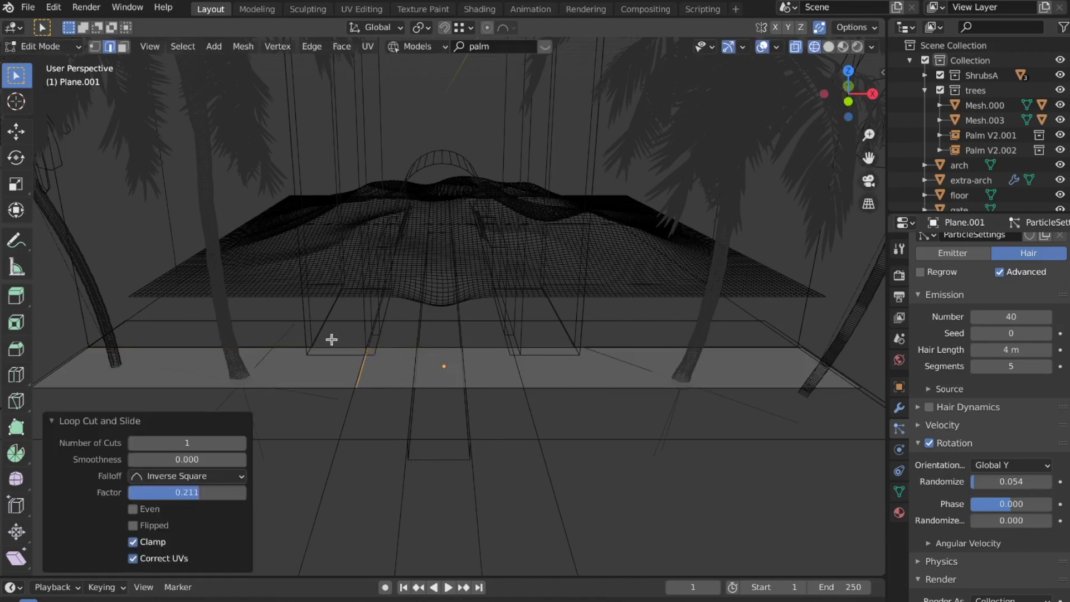
left_click(473, 342)
left_click(401, 341)
- Delete the middle face of the shrub plane in front of the gate and return to Object Mode in solid shading
left_click(444, 382)
key("x")
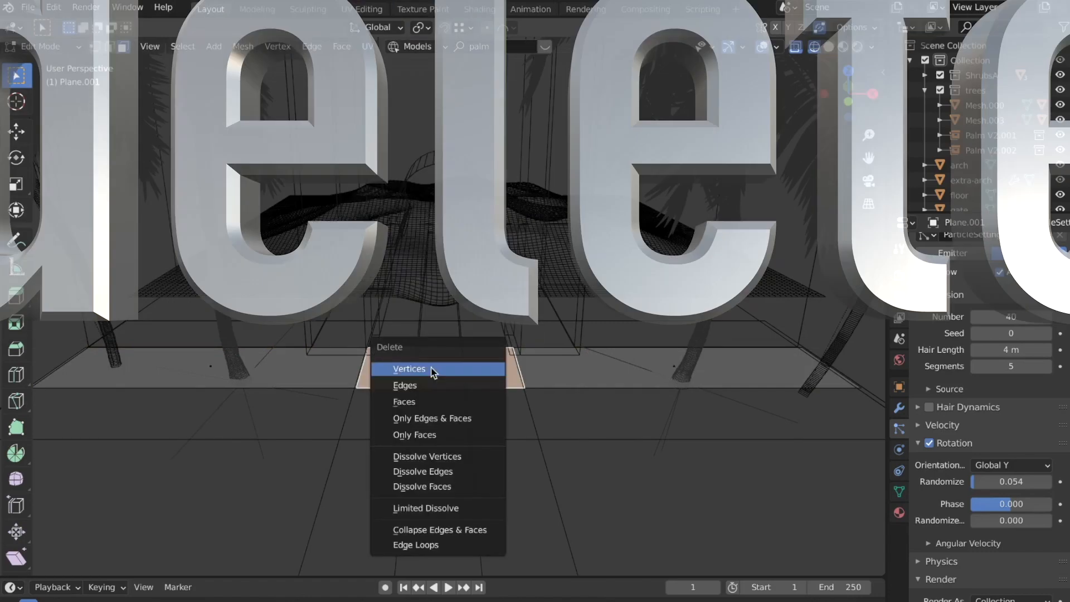
left_click(425, 401)
key("z")
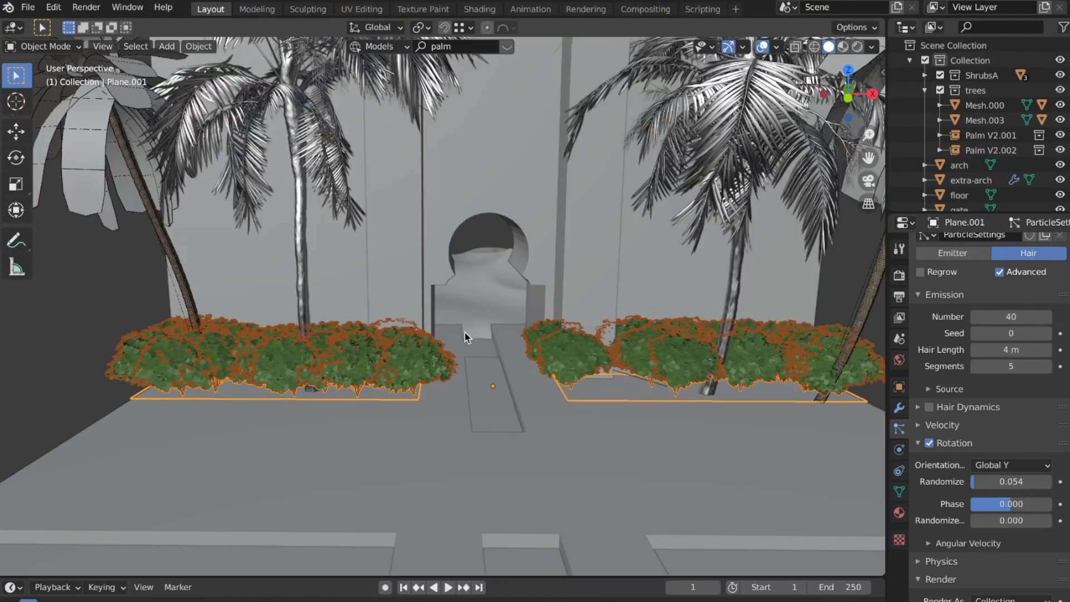
scroll(460, 390, "down", 2)
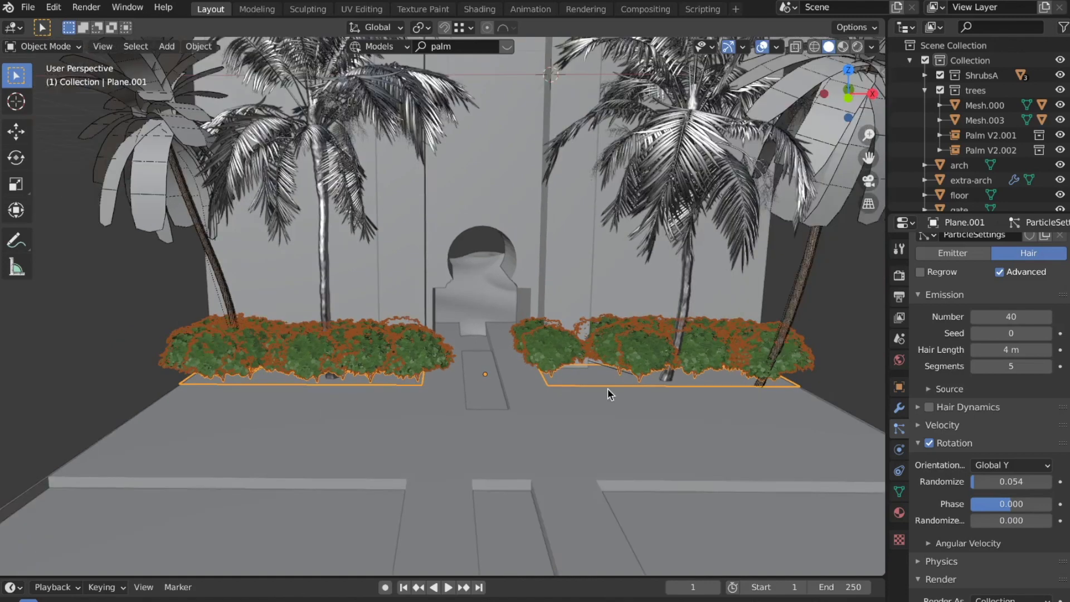
scroll(1011, 404, "up", 3)
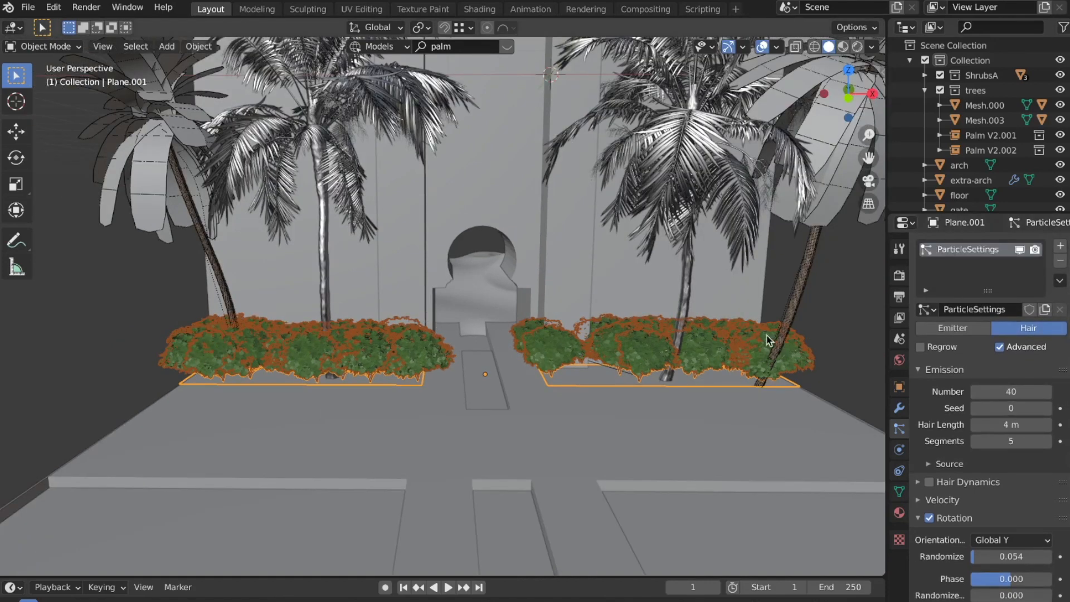
- Compare the hedges with the reference photo through the camera and reduce the shrub instances' render scale to 0.290
scroll(513, 349, "down", 4)
middle_click_drag(497, 383, 488, 386)
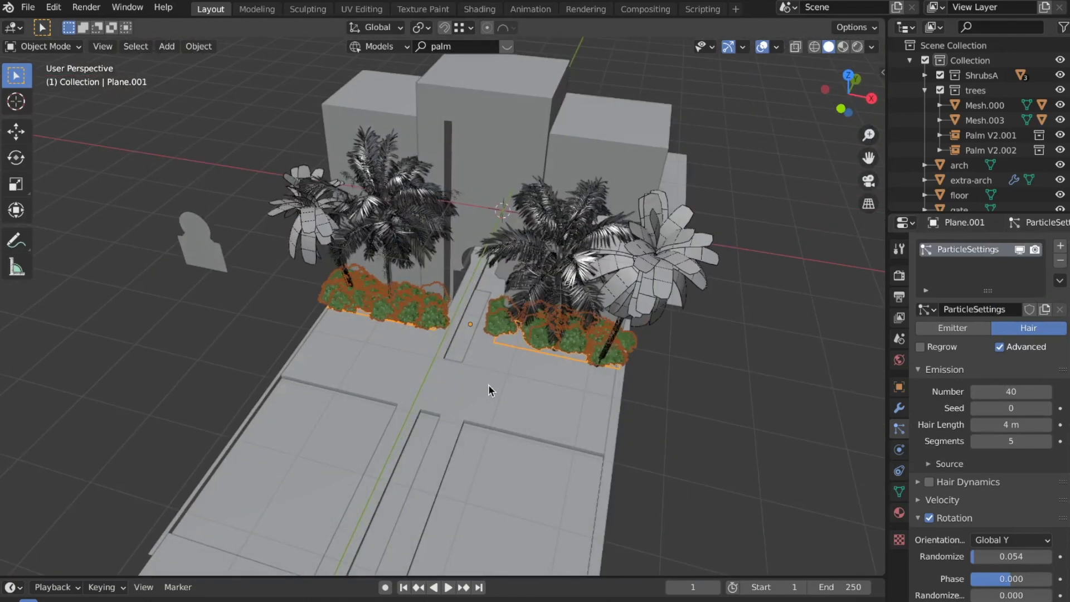
scroll(483, 327, "up", 4)
scroll(481, 319, "down", 3)
scroll(482, 320, "up", 1)
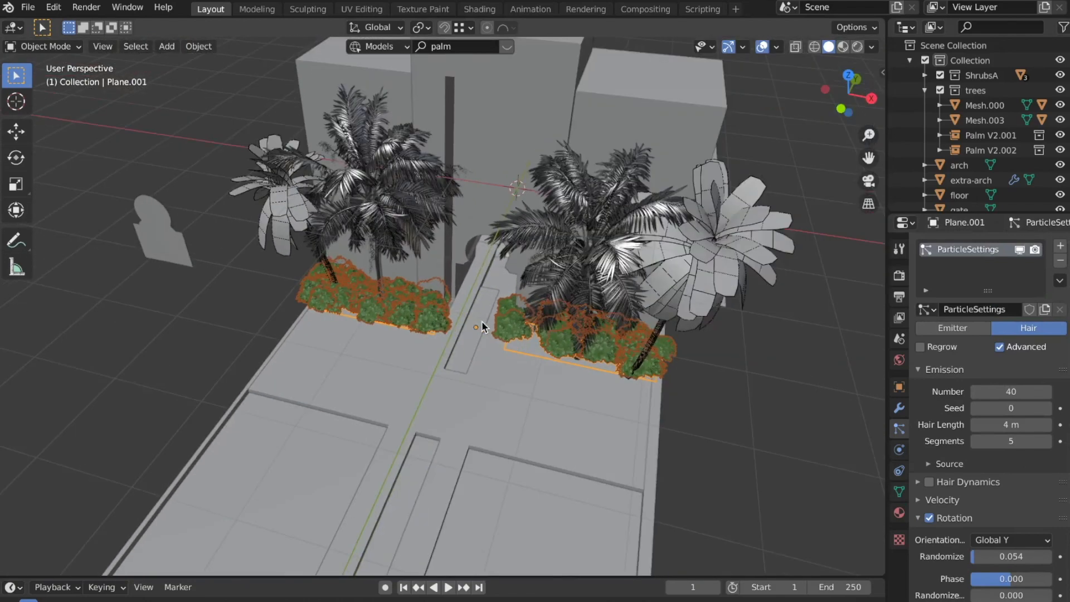
key("KP_0")
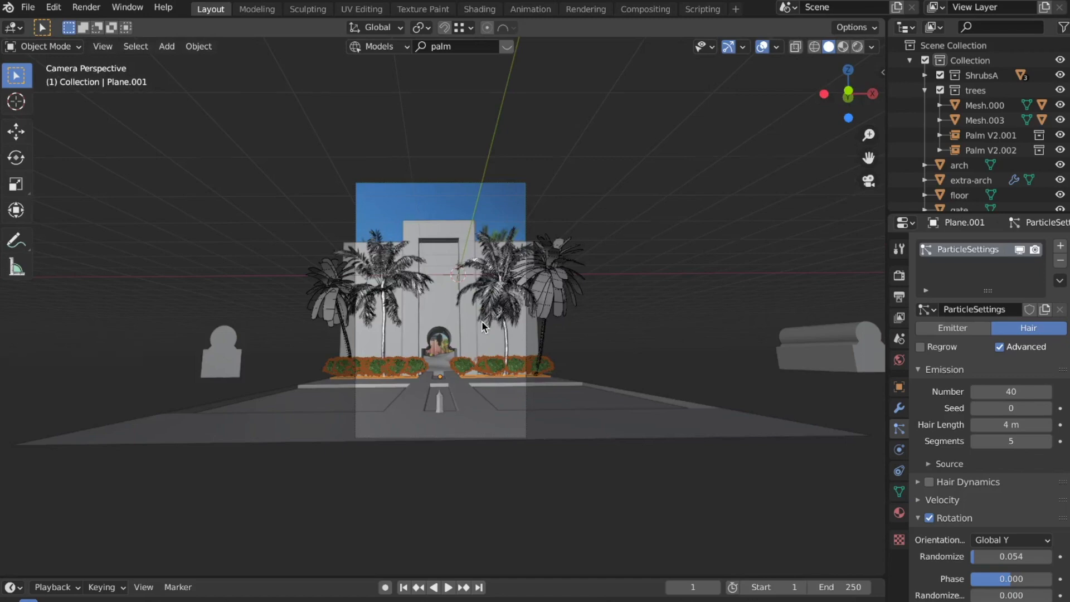
key("Home")
scroll(982, 477, "down", 6)
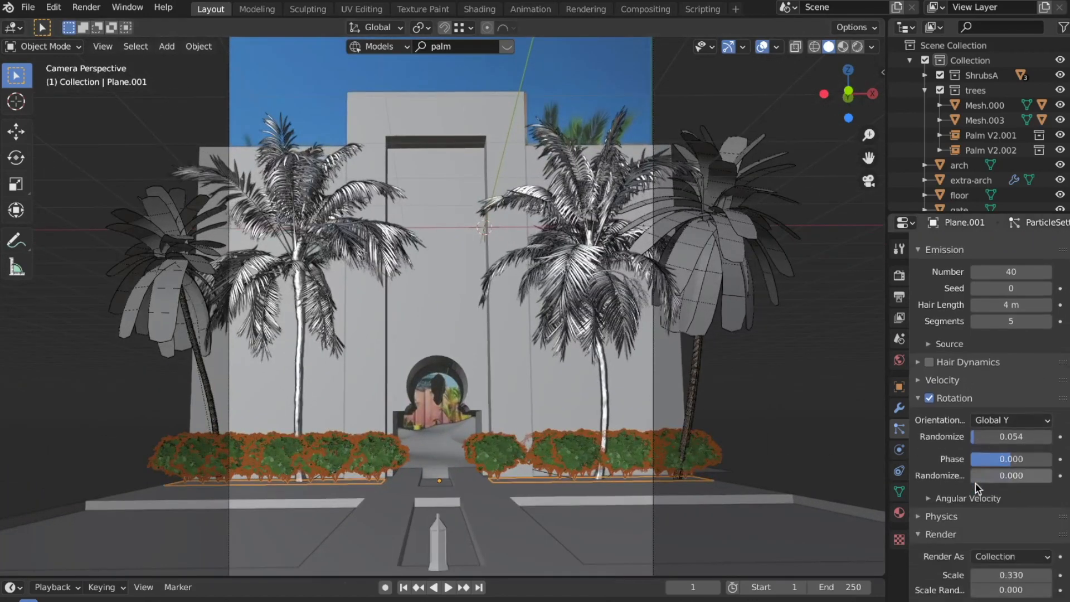
scroll(981, 477, "down", 3)
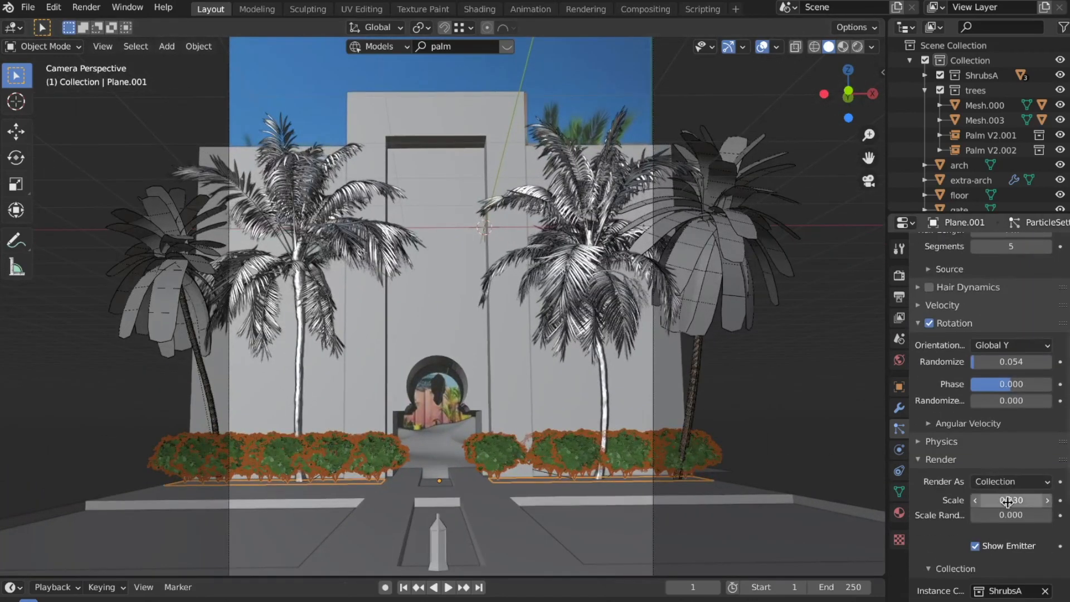
left_click_drag(1011, 500, 1005, 500)
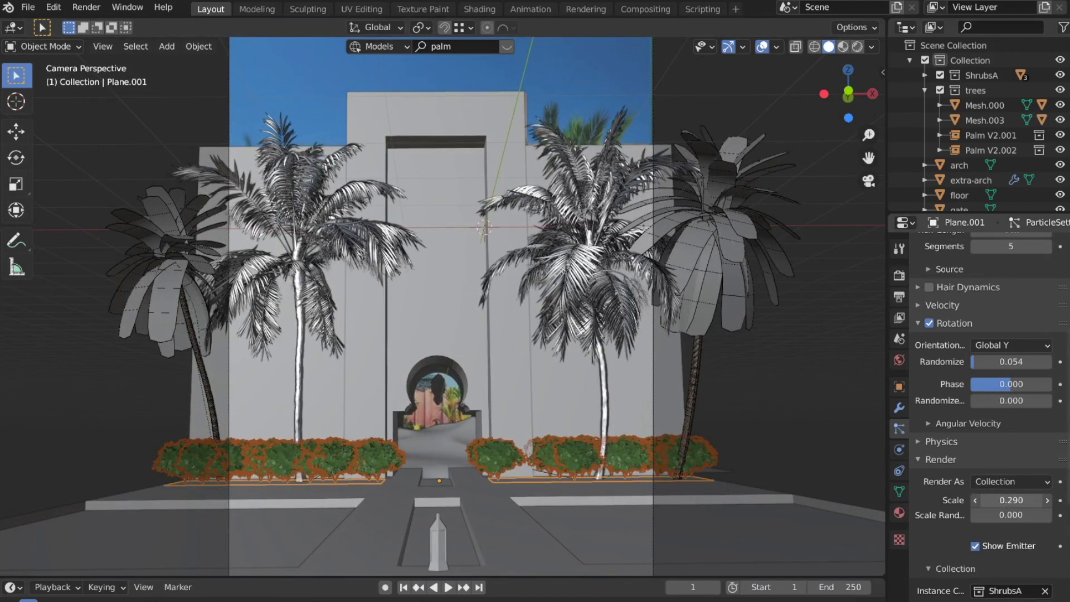
- Set the hair particle number to 39 and view the two hedges through the camera
scroll(694, 390, "down", 1)
scroll(694, 390, "up", 3)
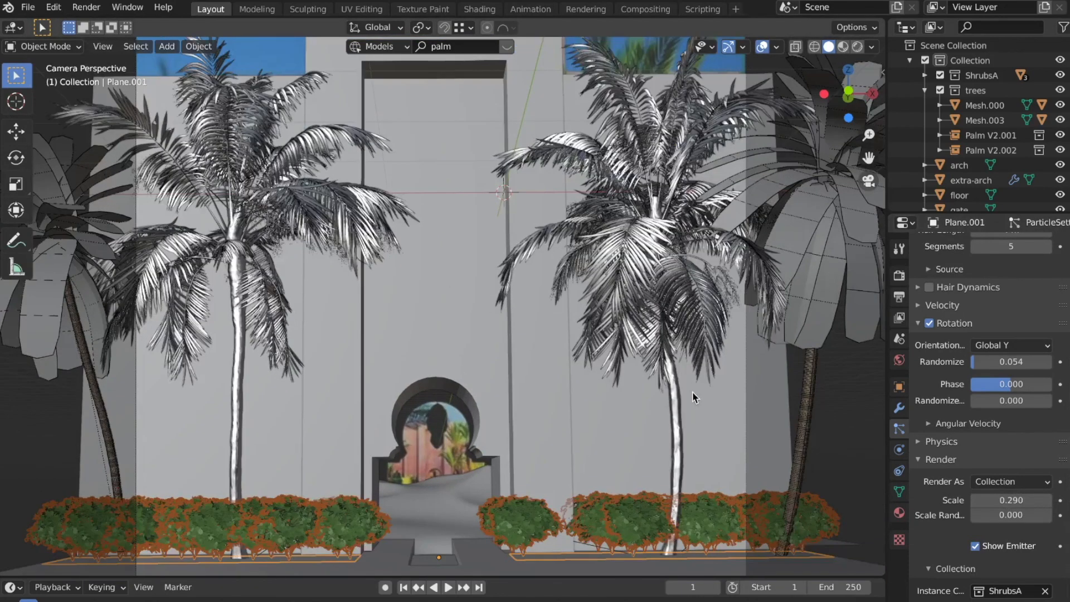
middle_click_drag(692, 391, 693, 434)
scroll(517, 463, "up", 4)
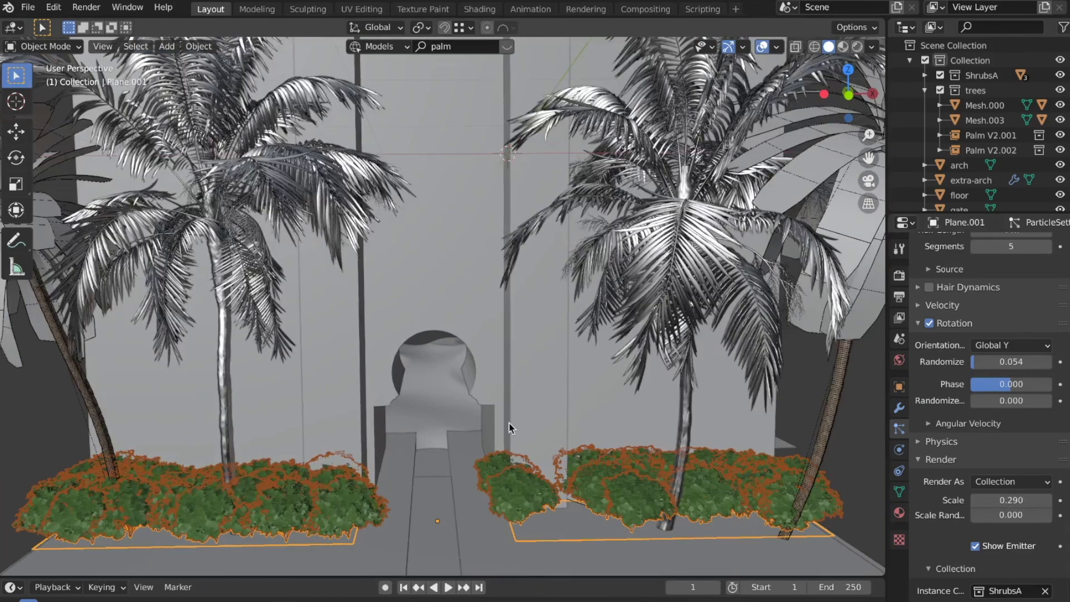
middle_click_drag(509, 422, 511, 407)
scroll(1027, 391, "up", 7)
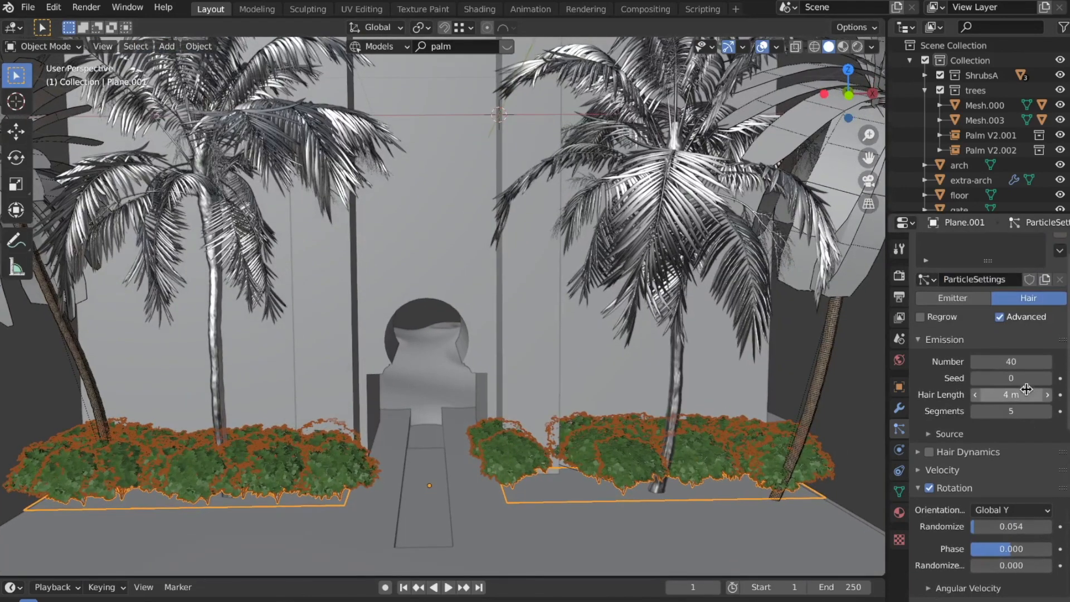
left_click(1006, 358)
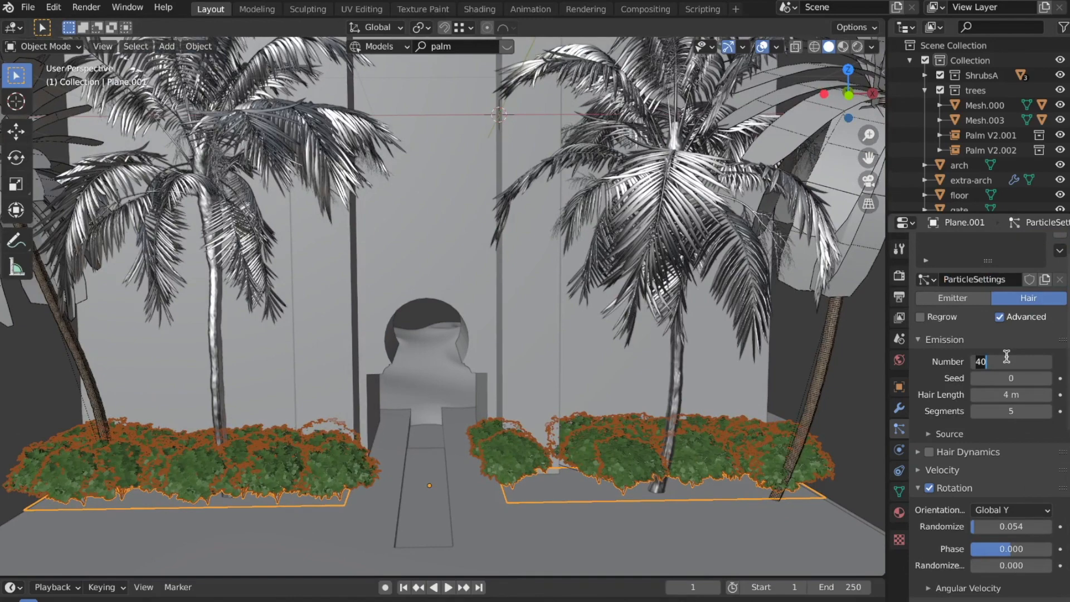
type("49")
key("Return")
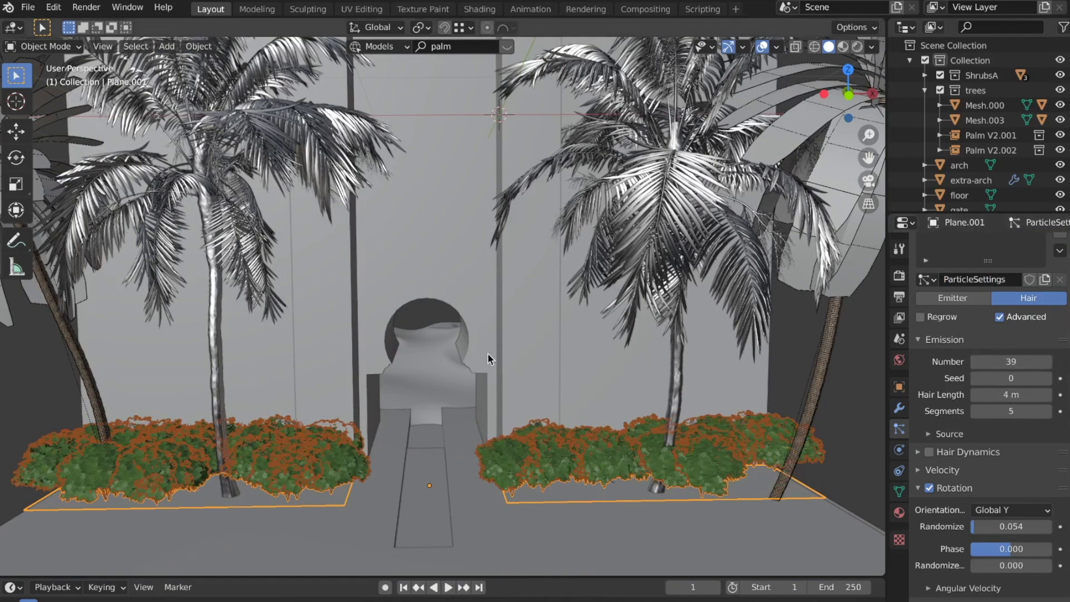
key("KP_0")
scroll(504, 400, "down", 4)
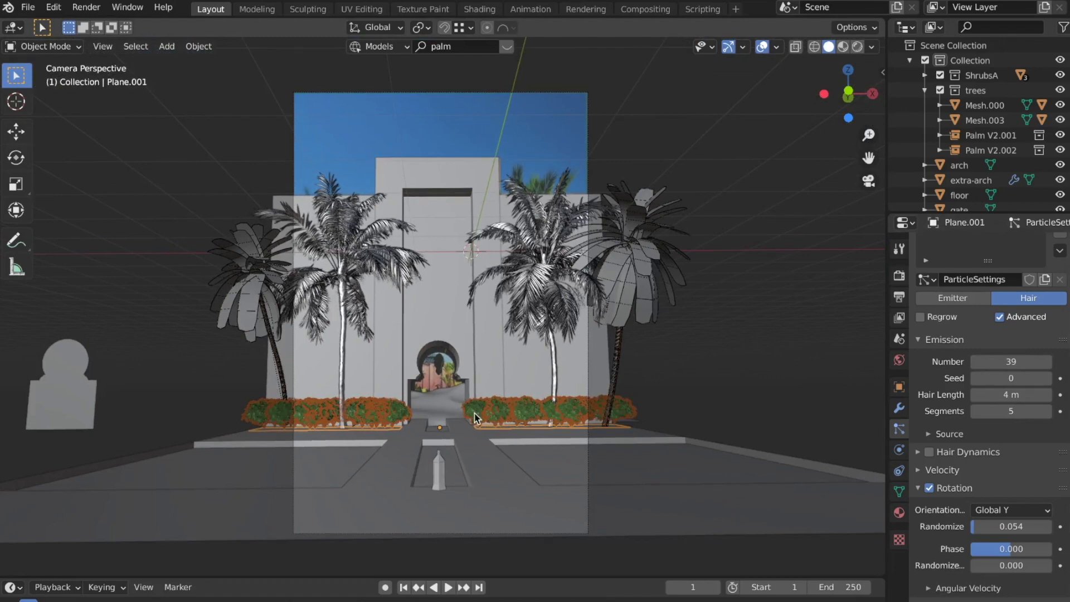
- Split the viewport vertically, change the second area to a Shader Editor without its sidebar, and display the World shader nodes
scroll(474, 414, "down", 1)
scroll(474, 413, "up", 1)
left_click(437, 28)
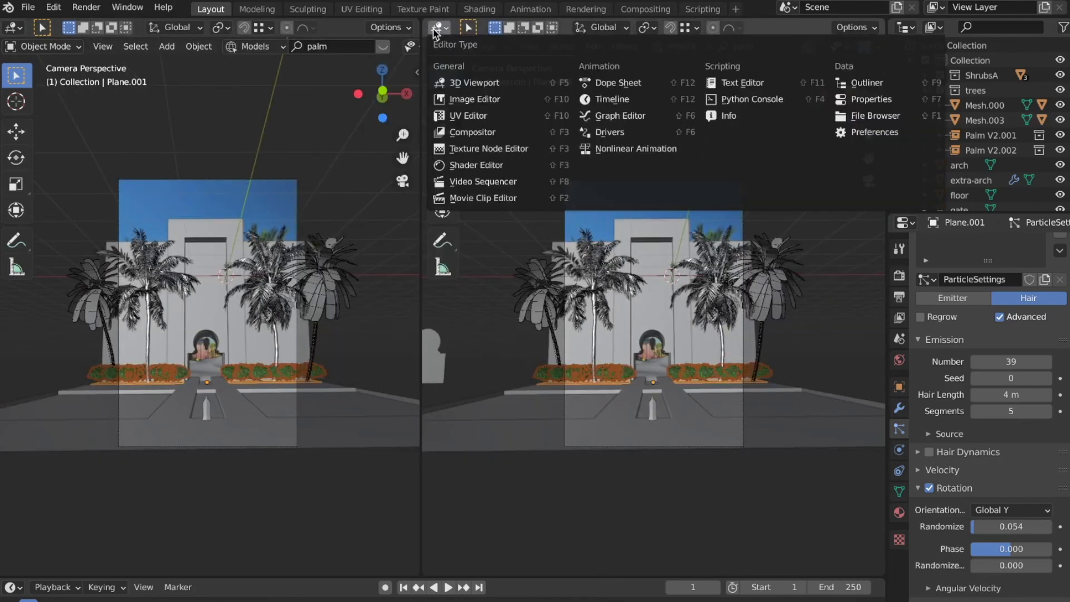
left_click(437, 28)
left_click(437, 28)
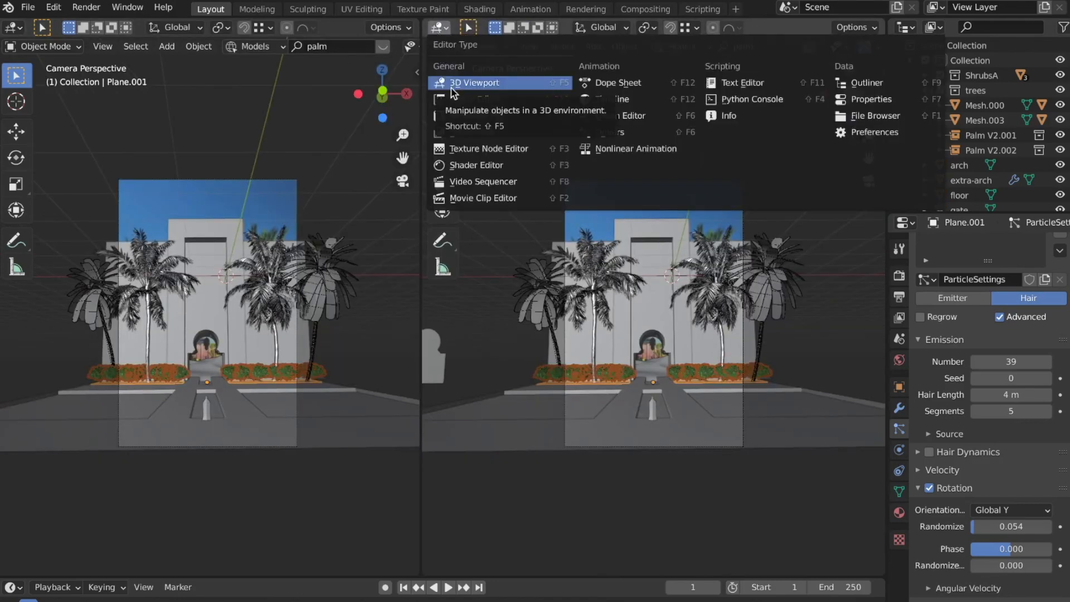
left_click(476, 165)
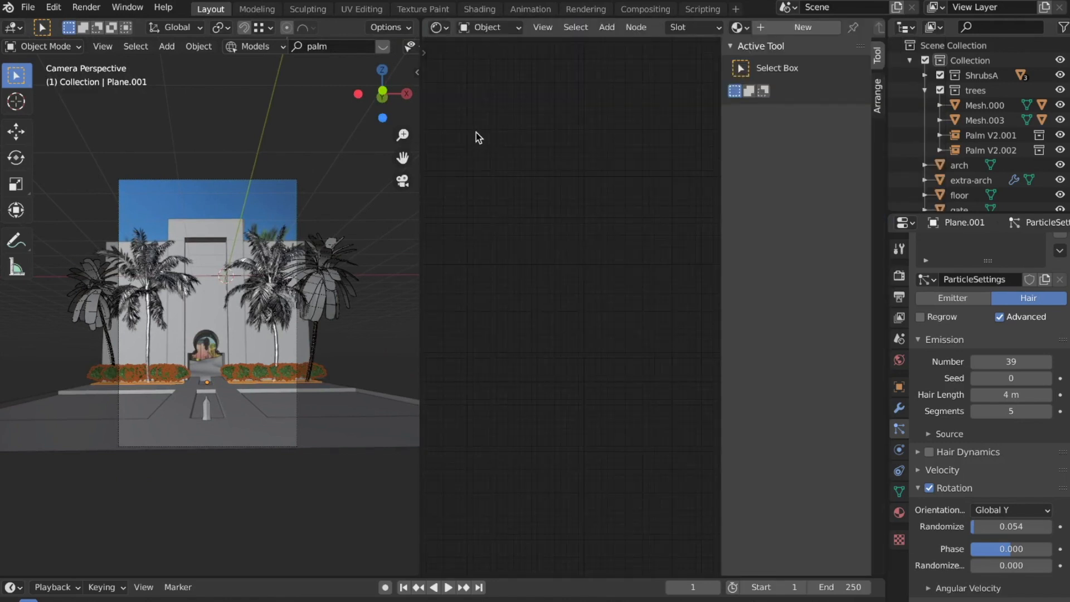
key("n")
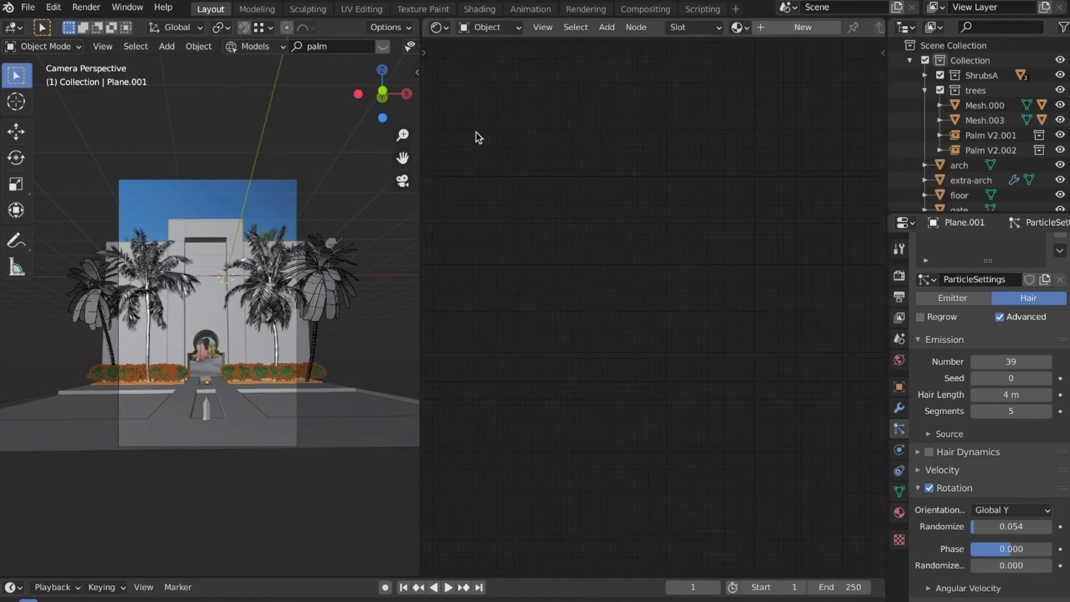
left_click(512, 28)
left_click(489, 58)
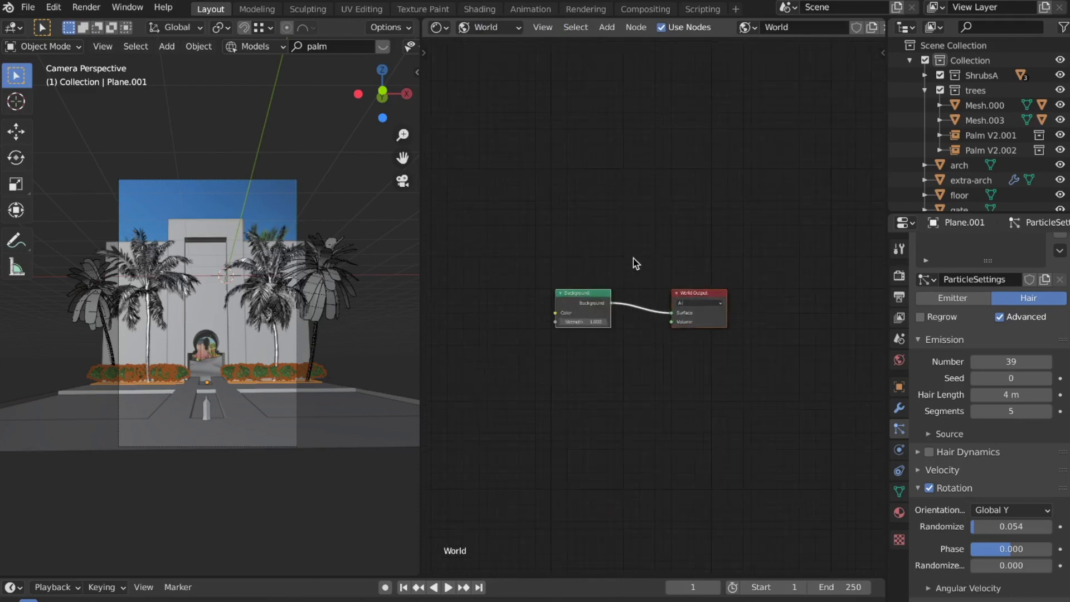
- Connect an Environment Texture to the World background's Color, keeping nodes enabled
left_click(902, 363)
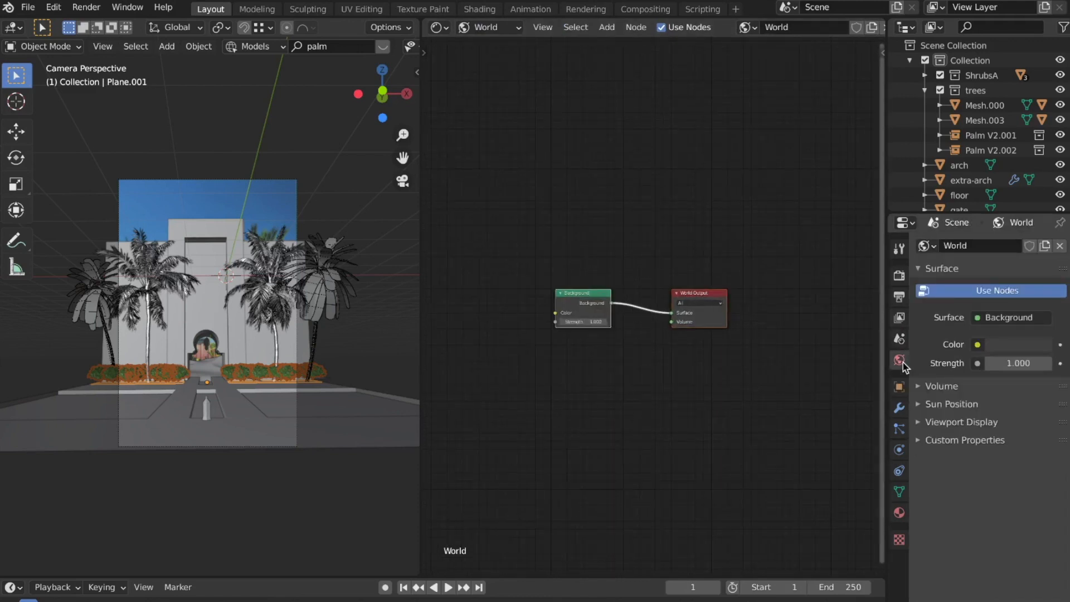
left_click(964, 294)
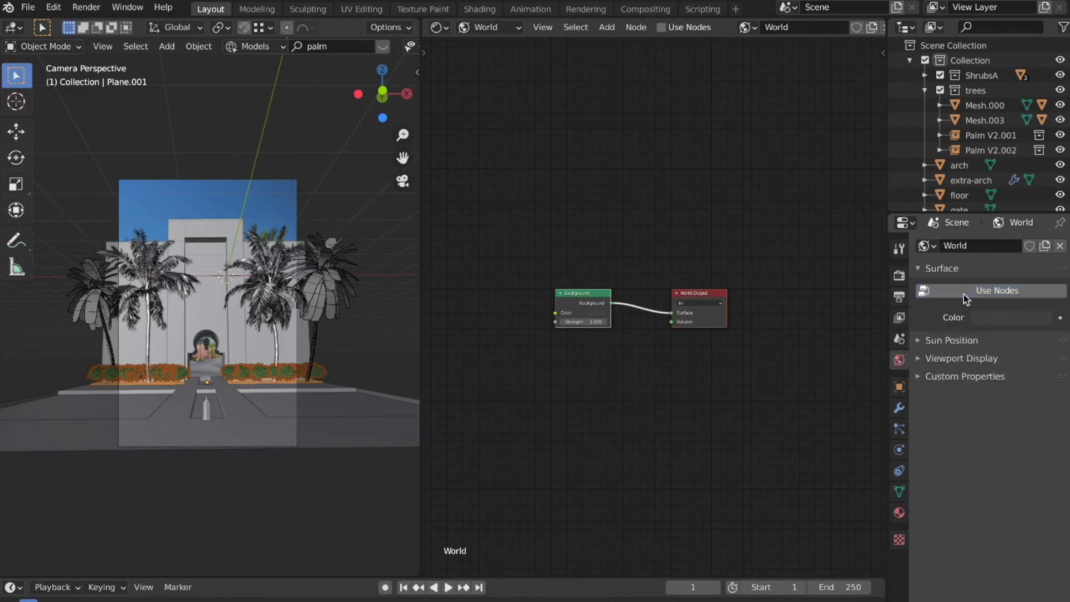
left_click(987, 296)
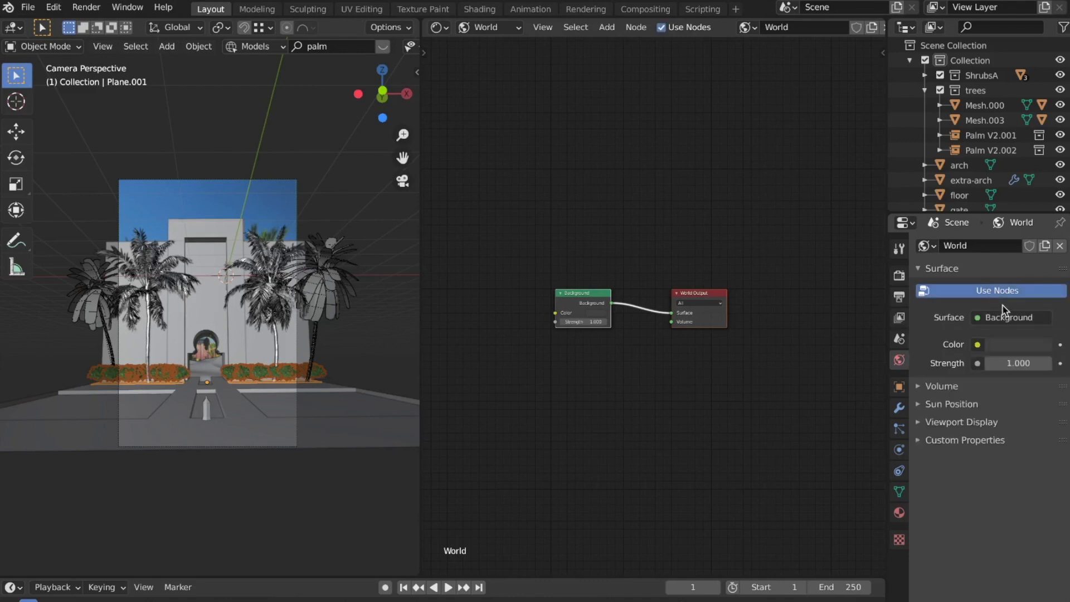
left_click(979, 344)
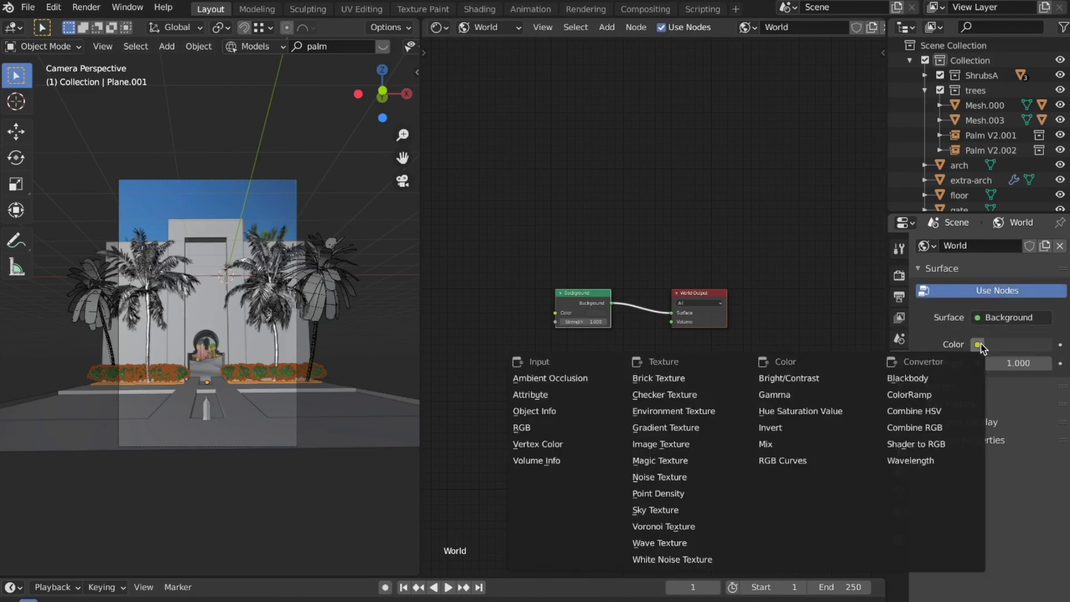
left_click(737, 416)
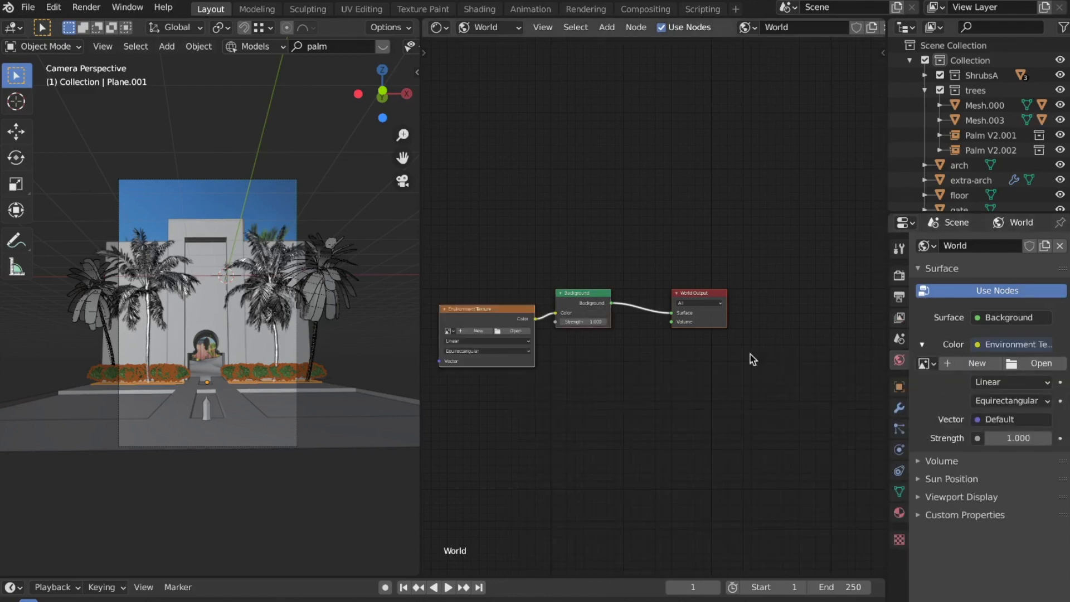
middle_click_drag(674, 347, 801, 340)
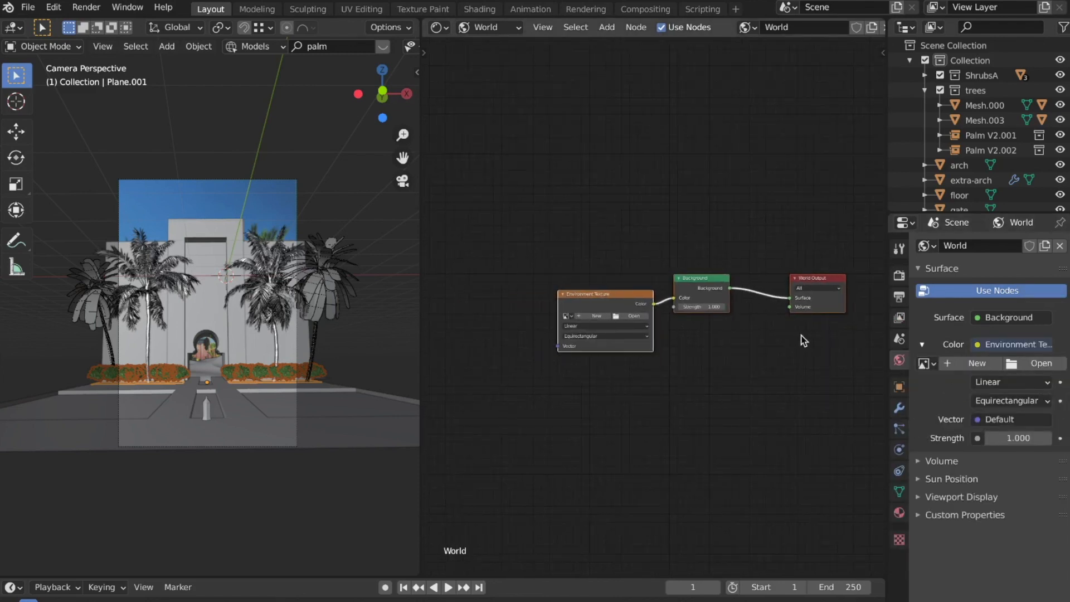
- Load umhlanga_sunrise_4k.hdr from the HDRI folder into the Environment Texture
left_click(1040, 363)
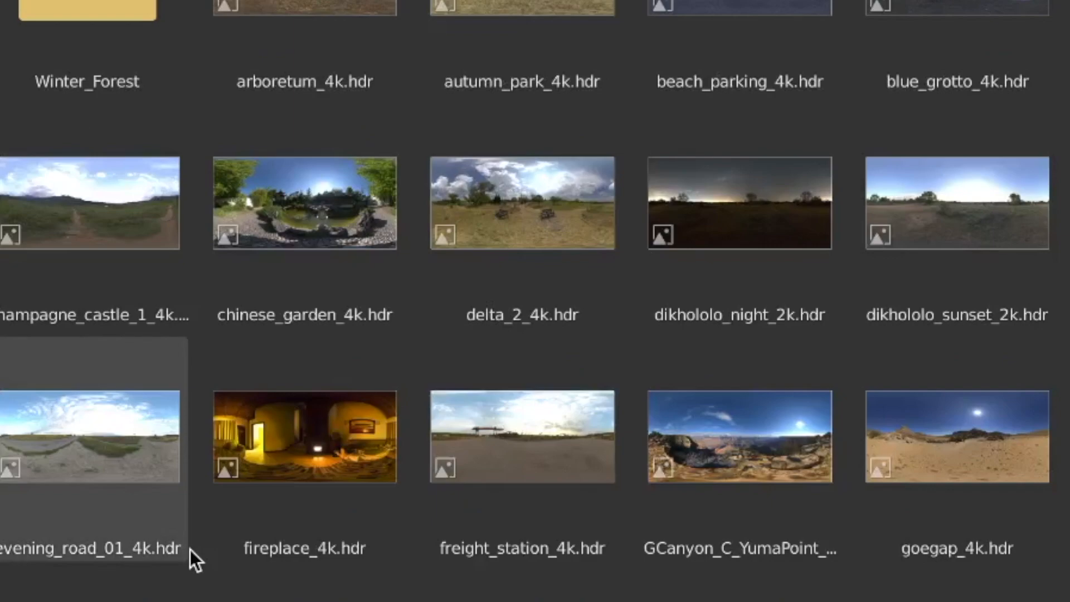
scroll(190, 550, "down", 5)
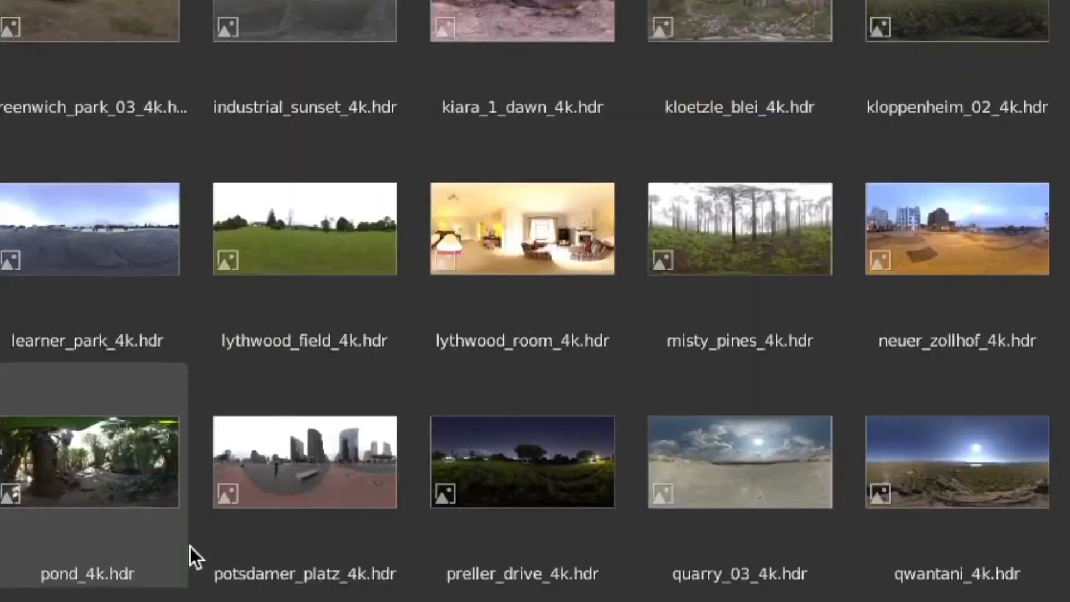
scroll(202, 524, "down", 2)
scroll(202, 520, "down", 4)
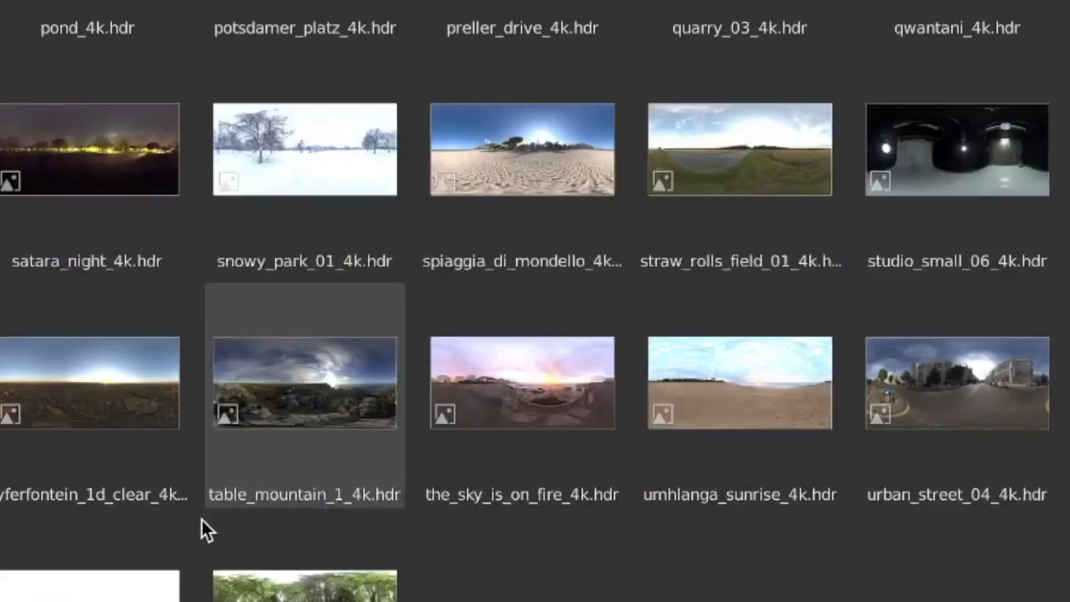
scroll(202, 519, "up", 2)
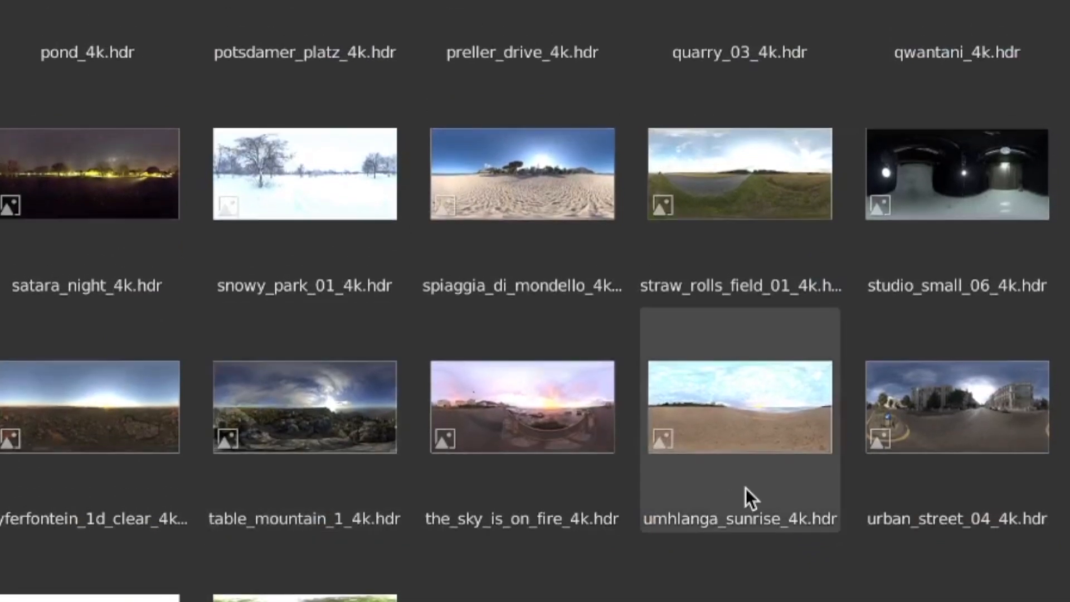
scroll(745, 488, "down", 2)
left_click(770, 411)
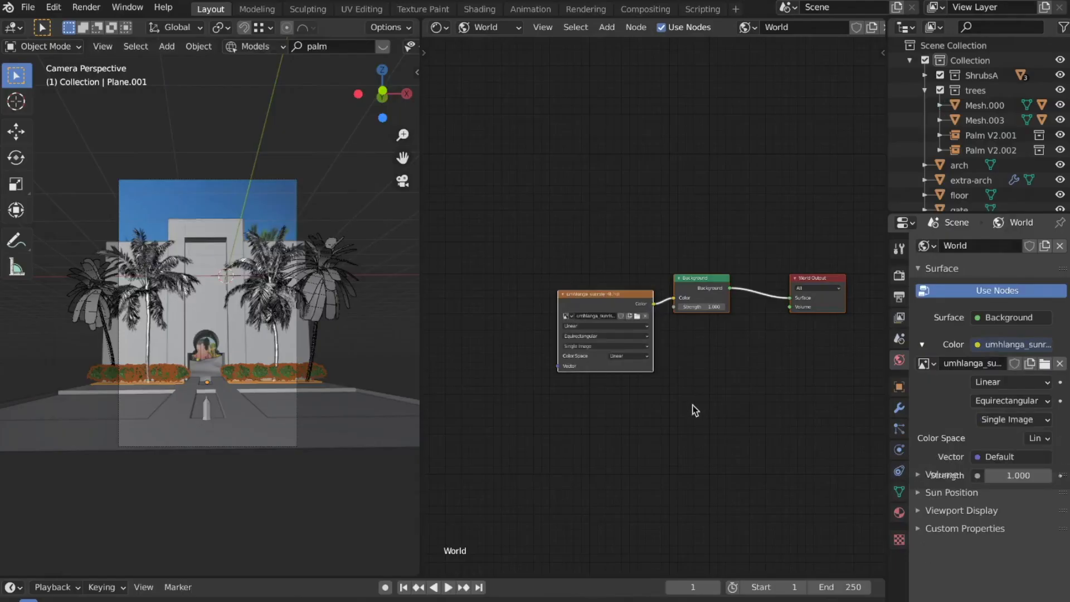
- Add linked Texture Coordinate and Mapping nodes in front of the umhlanga_sunrise_4k.hdr environment texture
scroll(619, 366, "up", 4)
middle_click_drag(630, 363, 728, 373)
scroll(675, 339, "down", 2)
scroll(672, 341, "down", 1)
scroll(685, 322, "down", 1)
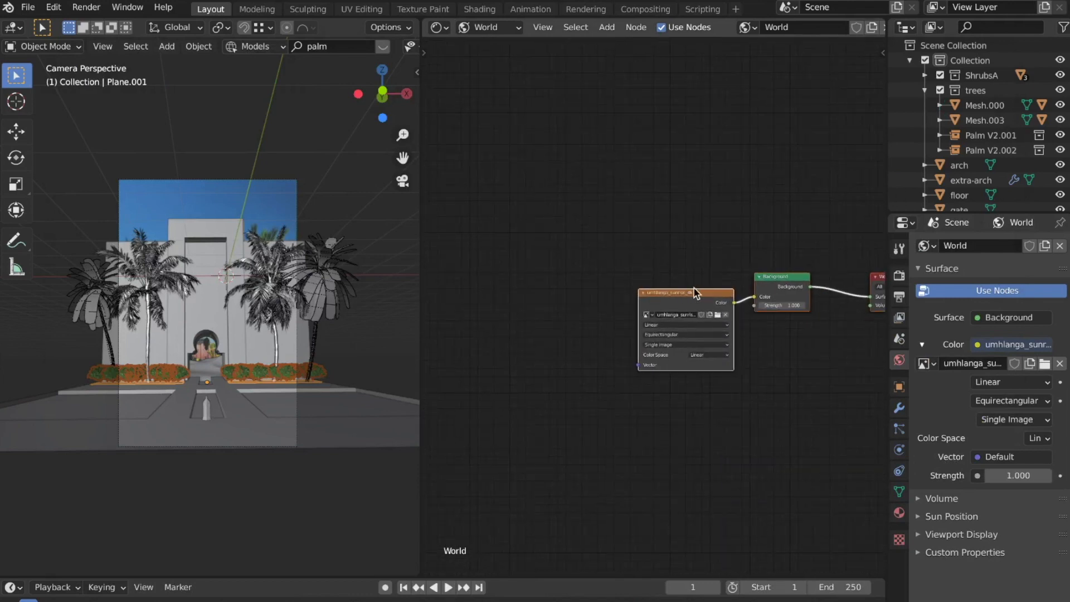
middle_click_drag(695, 292, 631, 274)
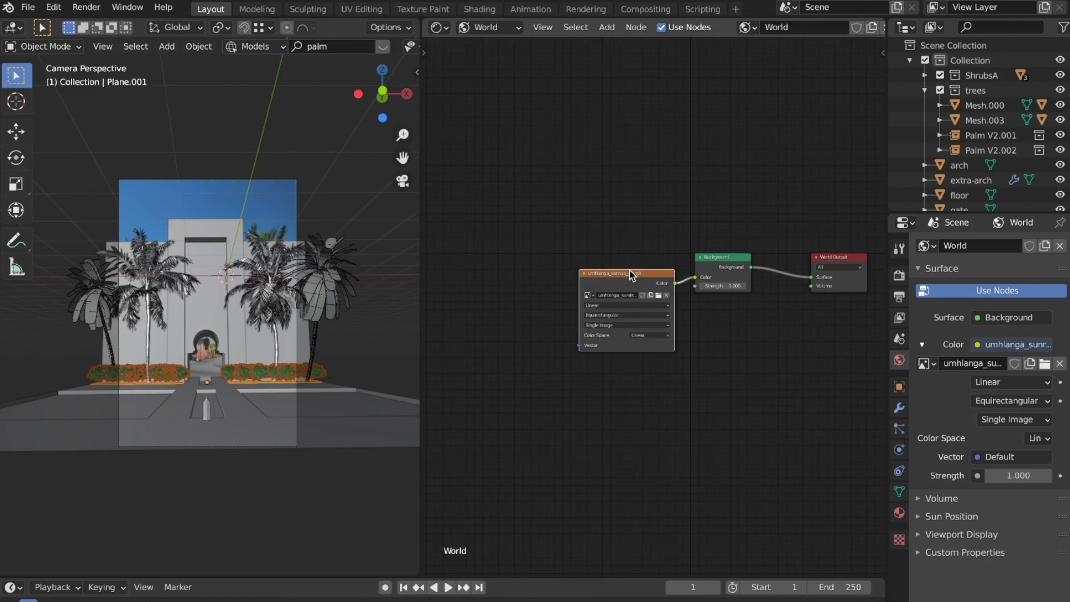
key("ctrl+t")
middle_click_drag(596, 305, 704, 288)
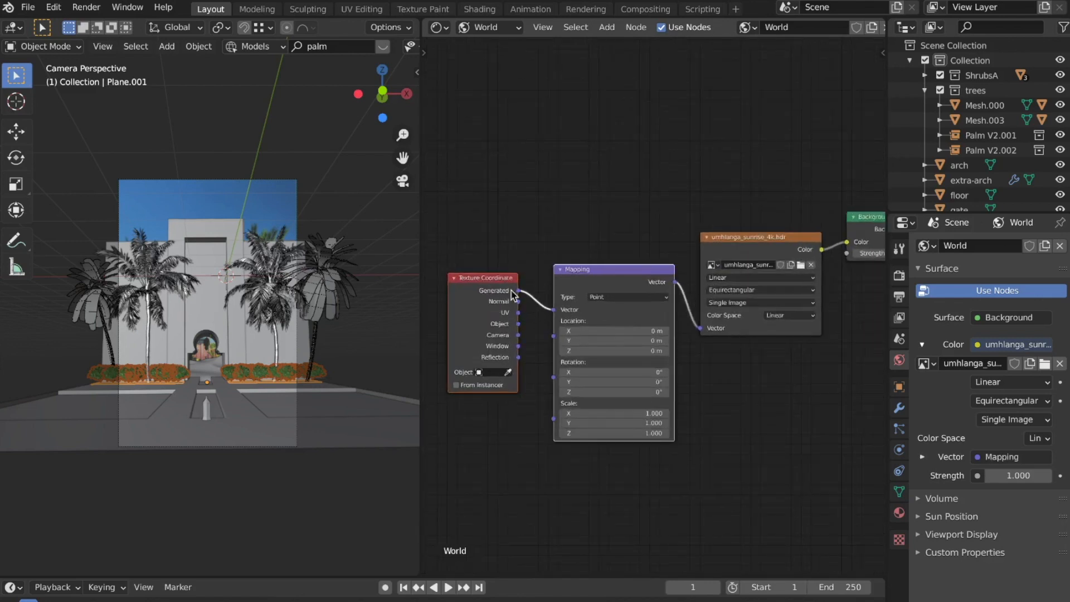
middle_click_drag(695, 266, 689, 300)
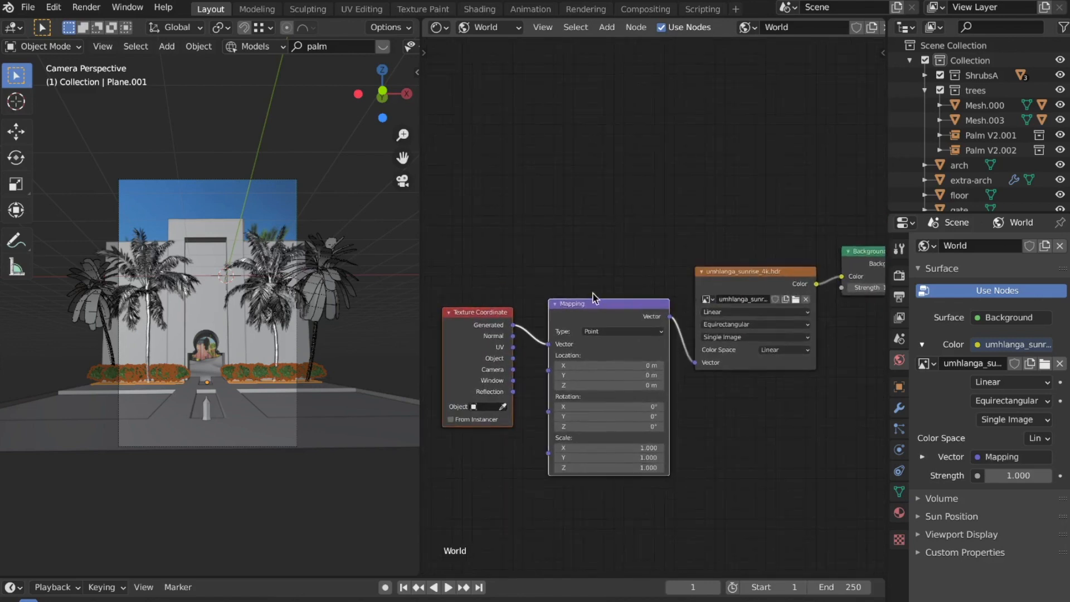
scroll(619, 284, "up", 2)
scroll(620, 284, "down", 3)
middle_click_drag(620, 283, 582, 253)
scroll(483, 346, "up", 1)
scroll(326, 345, "up", 1)
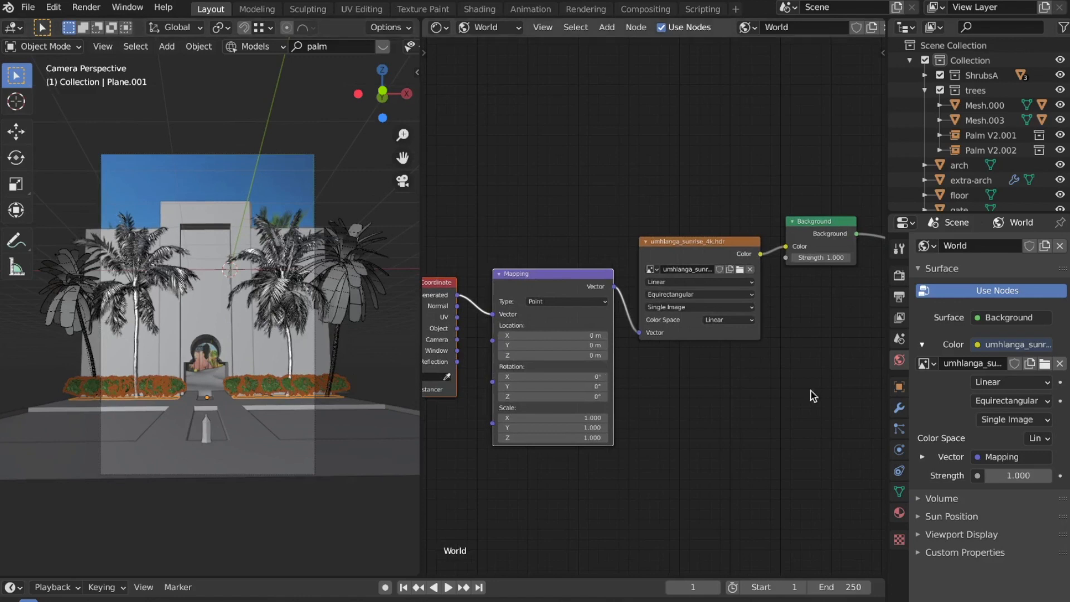
- Enable Render Region in the output dimensions and switch the camera viewport to Rendered shading
left_click(898, 294)
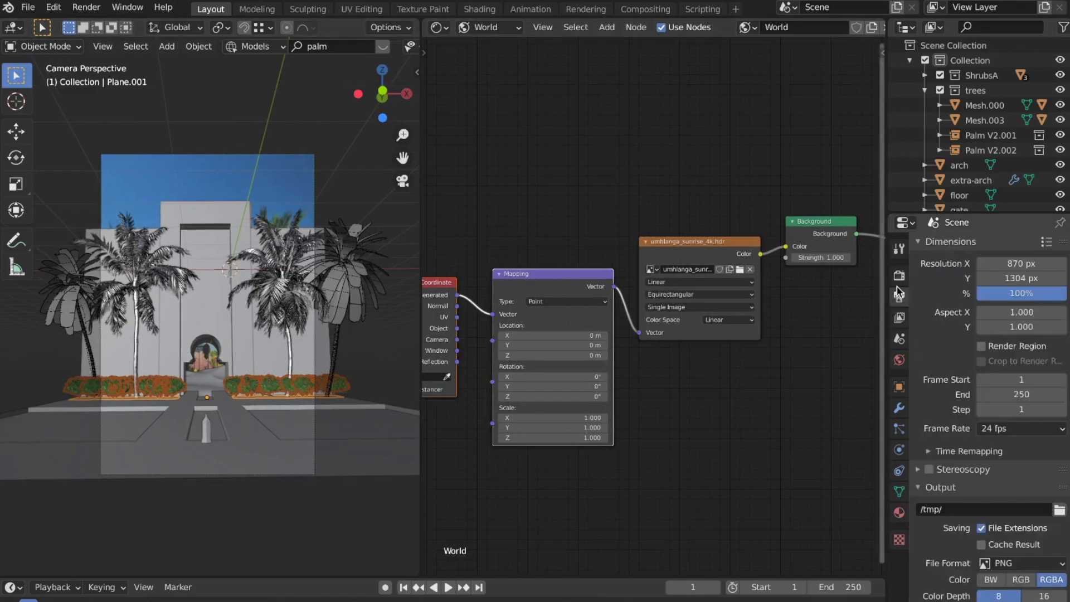
left_click(980, 346)
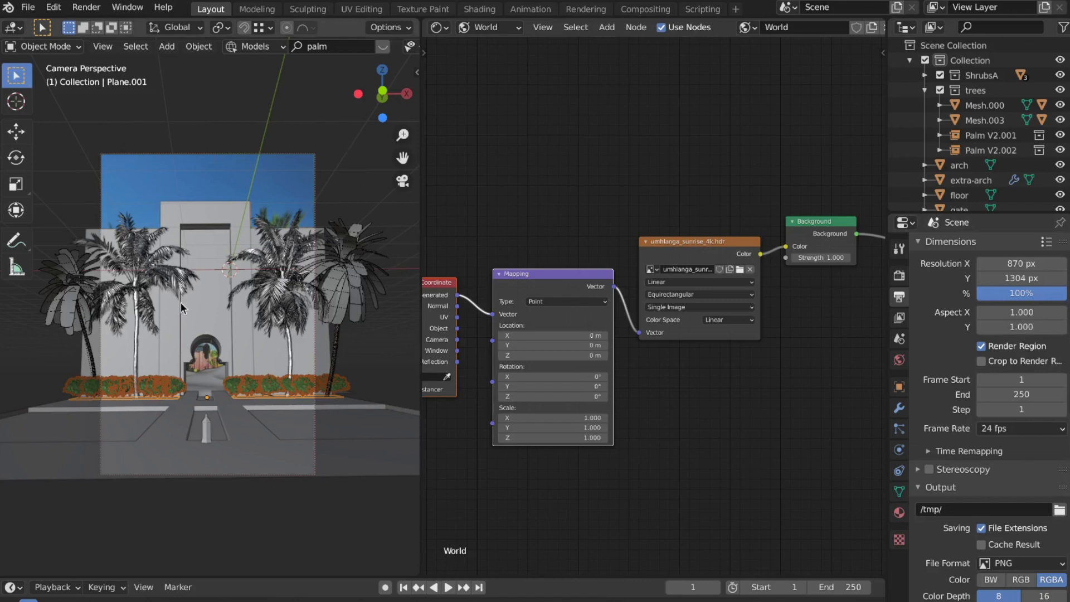
key("z")
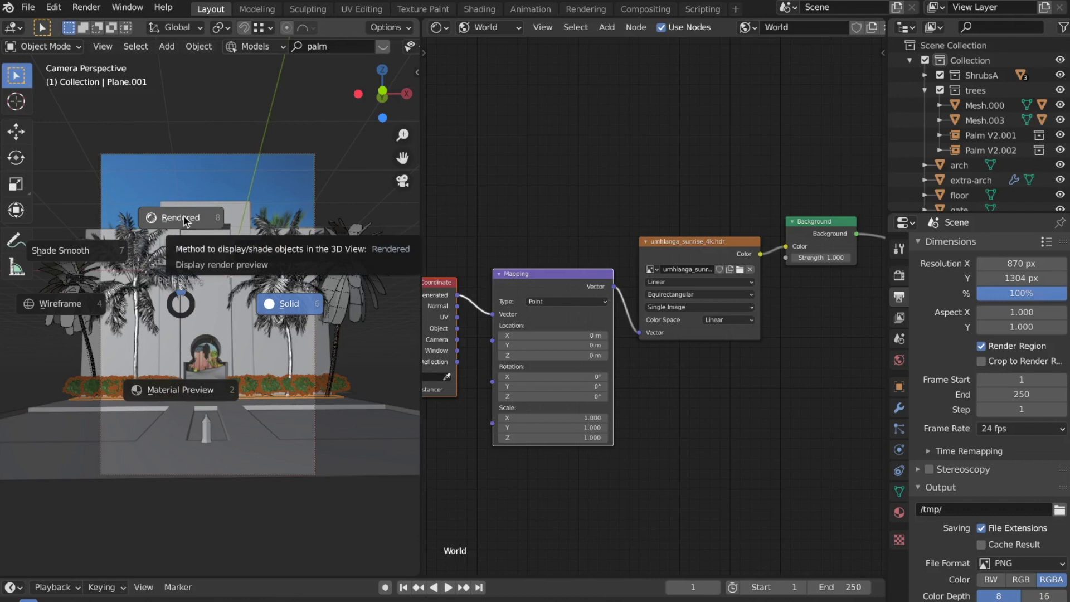
left_click(220, 196)
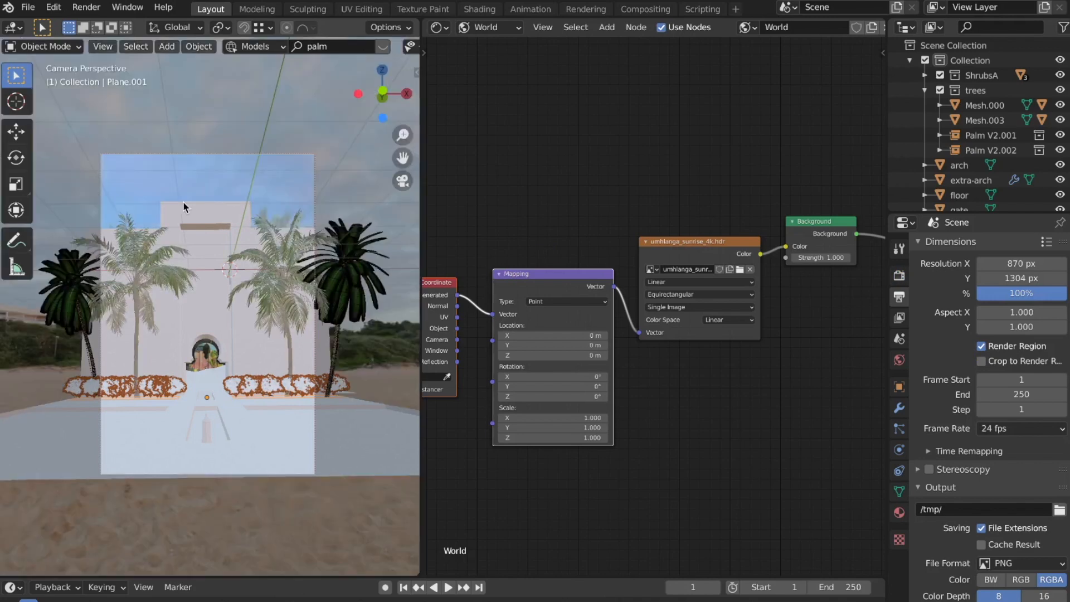
- Change the render engine from Eevee to Cycles and check the rendered scene from outside and through the camera
left_click(899, 275)
middle_click_drag(211, 239, 198, 295)
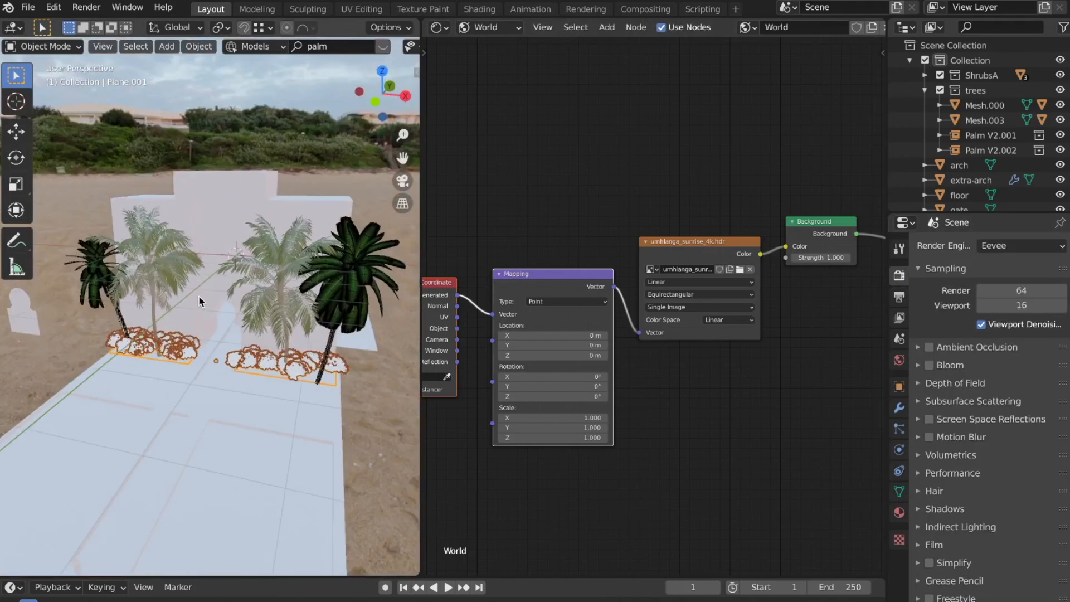
key("KP_0")
left_click(1016, 249)
left_click(1012, 296)
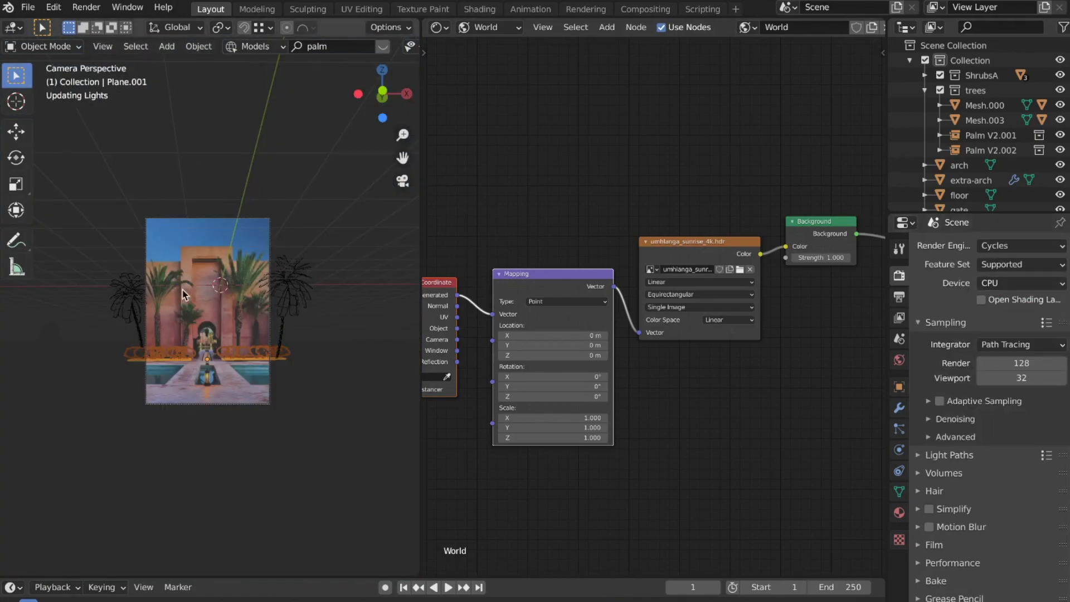
middle_click_drag(184, 295, 89, 312)
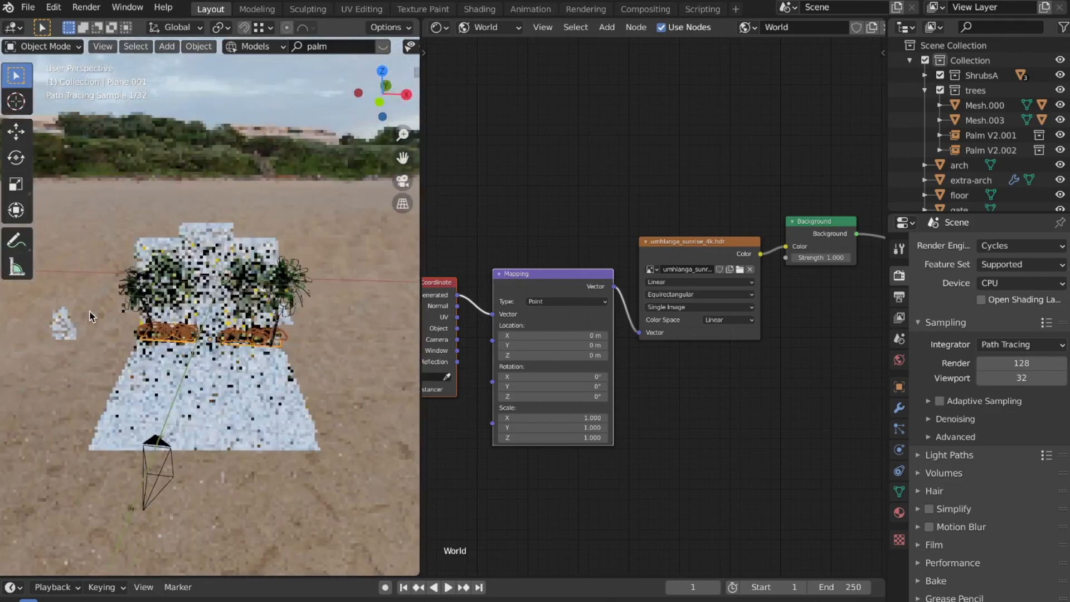
key("KP_0")
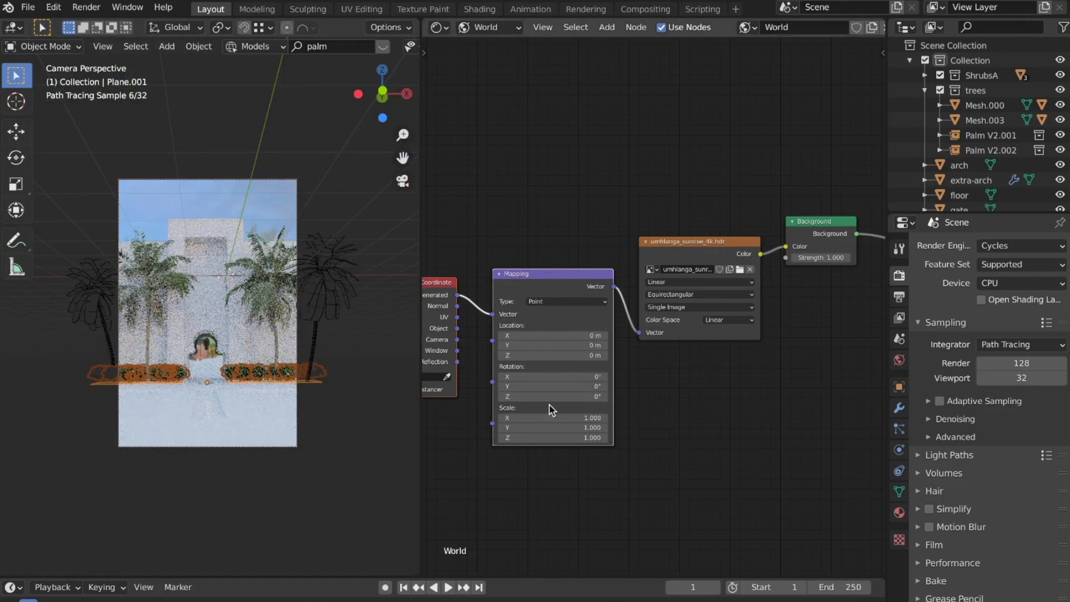
- Set the Mapping node's Z rotation to 90° to turn the sky
middle_click_drag(549, 405, 667, 405)
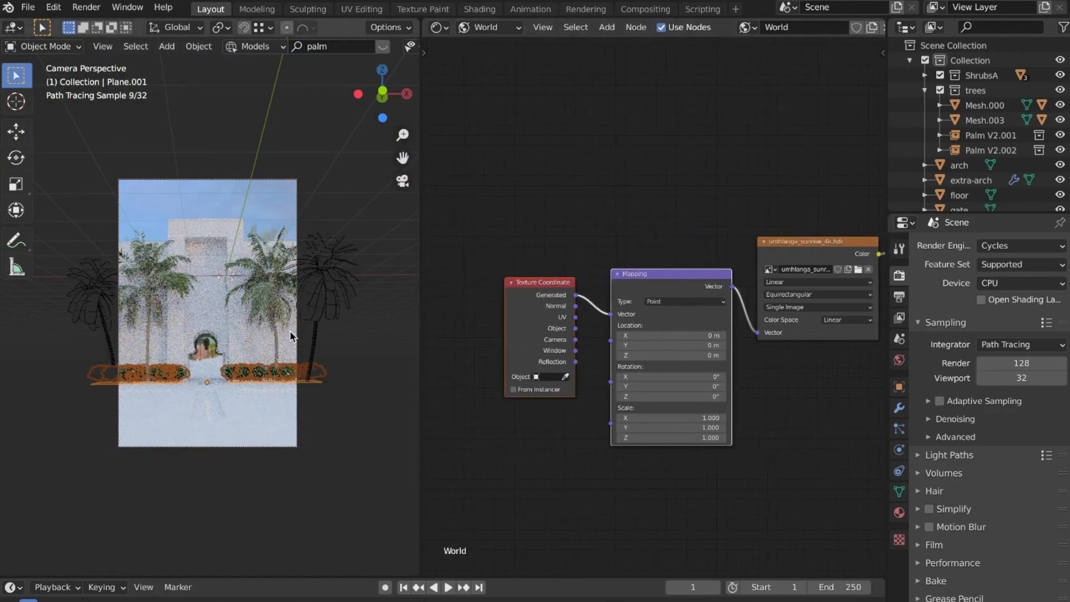
middle_click_drag(650, 375, 610, 370)
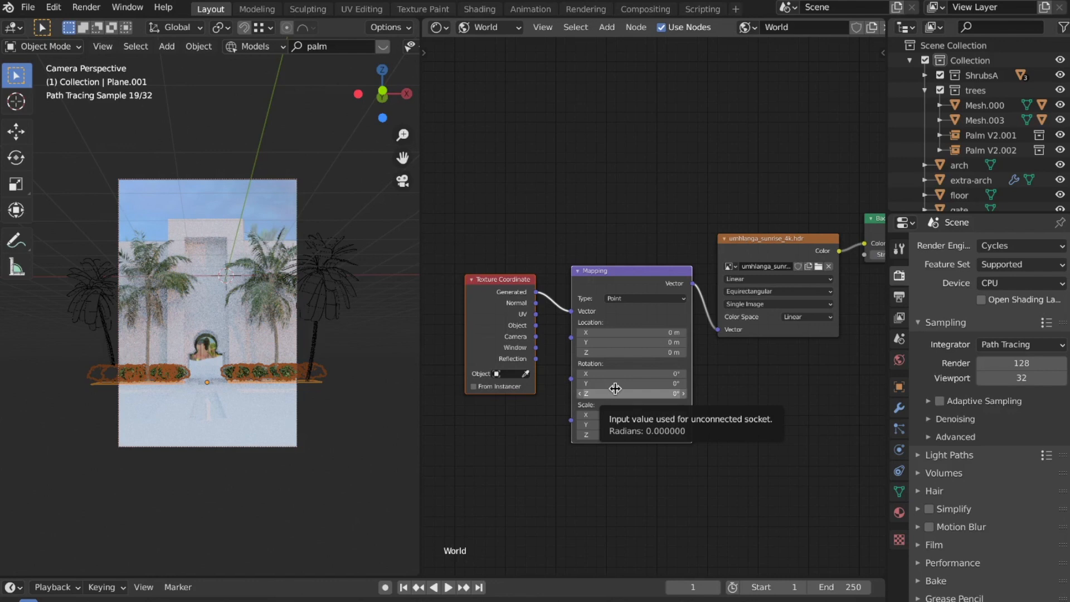
left_click(615, 388)
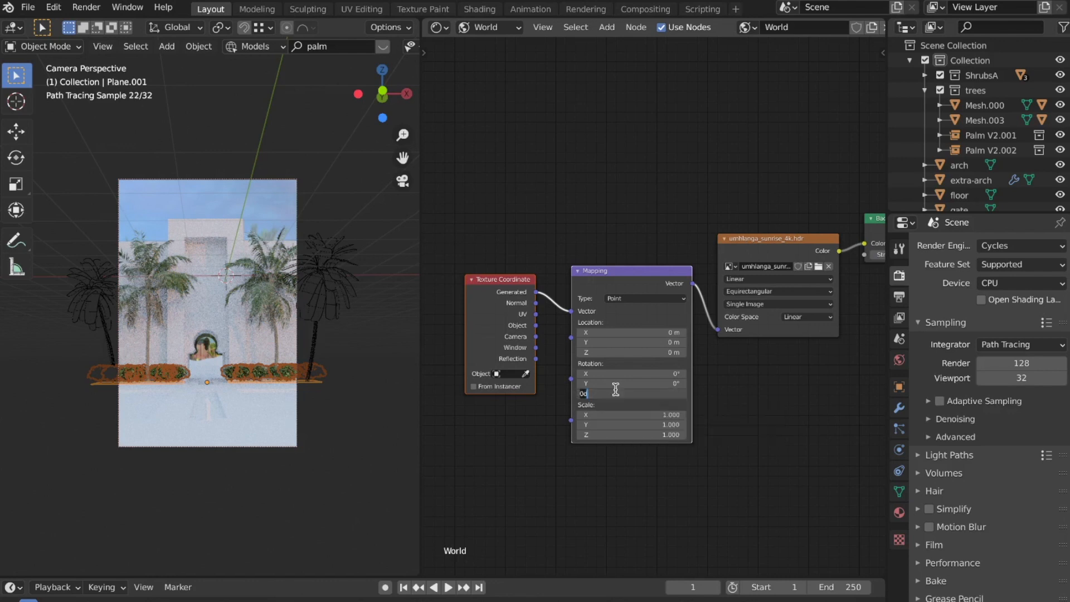
type("90")
key("Return")
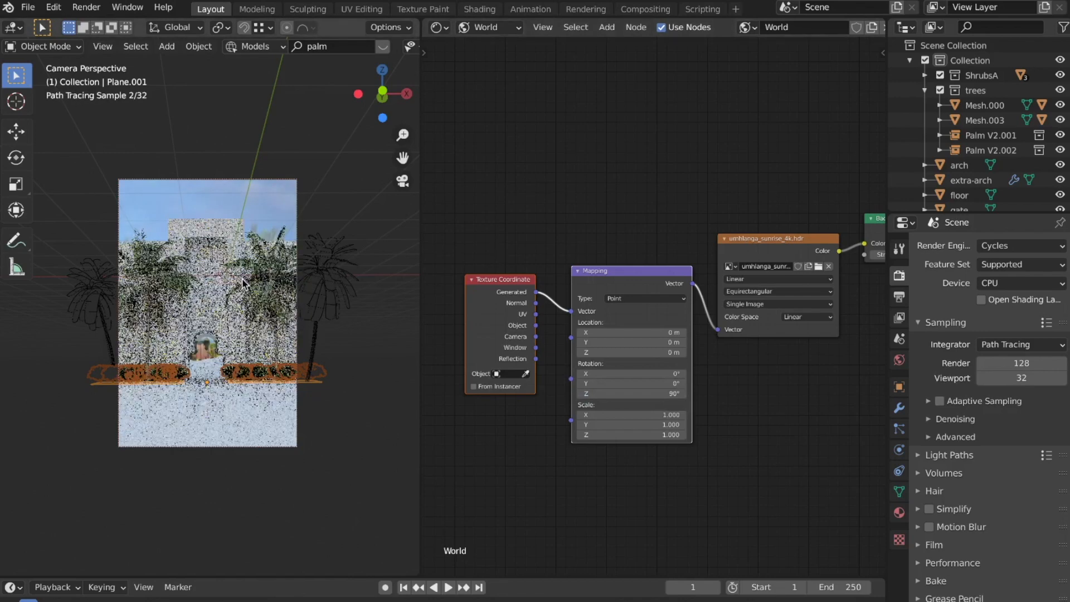
- Locate the HDRI's sun relative to the gate, set the Mapping node's Z rotation to 234°, and return to the camera view
middle_click_drag(245, 282, 330, 345)
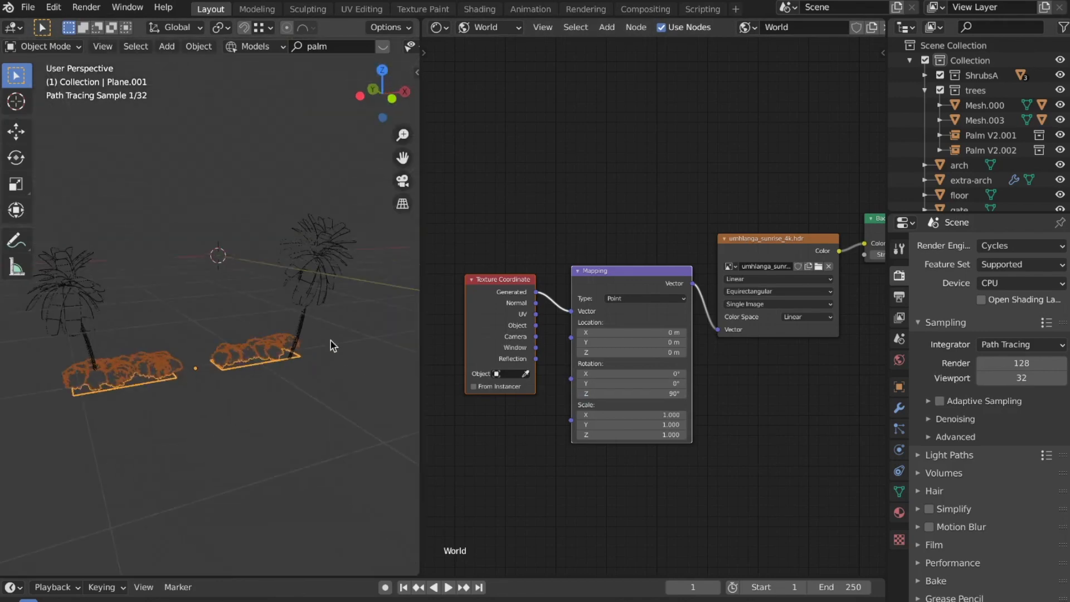
middle_click_drag(278, 313, 318, 278)
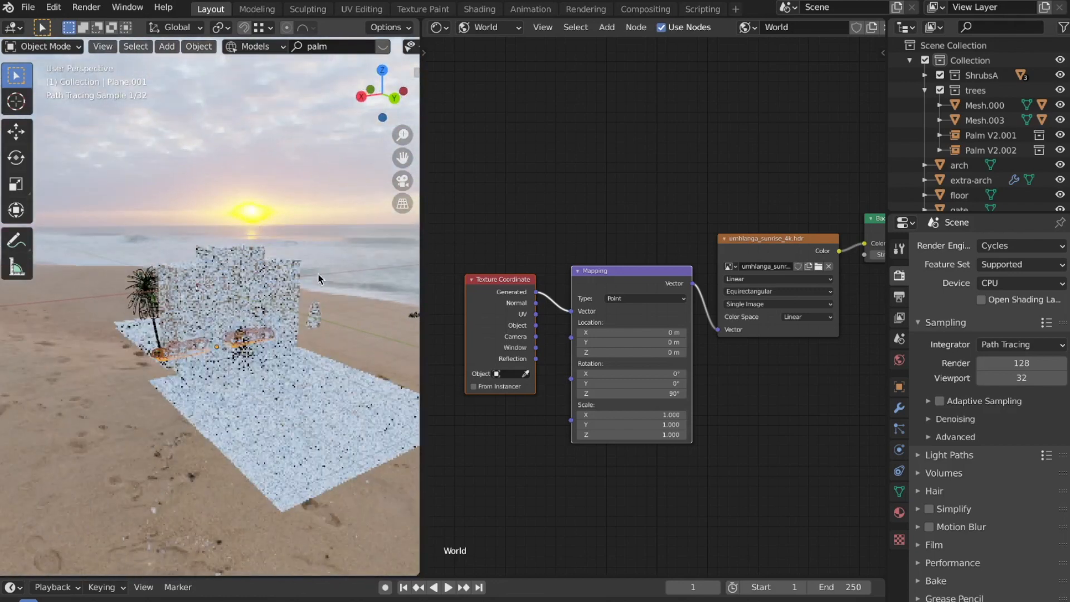
left_click(627, 395)
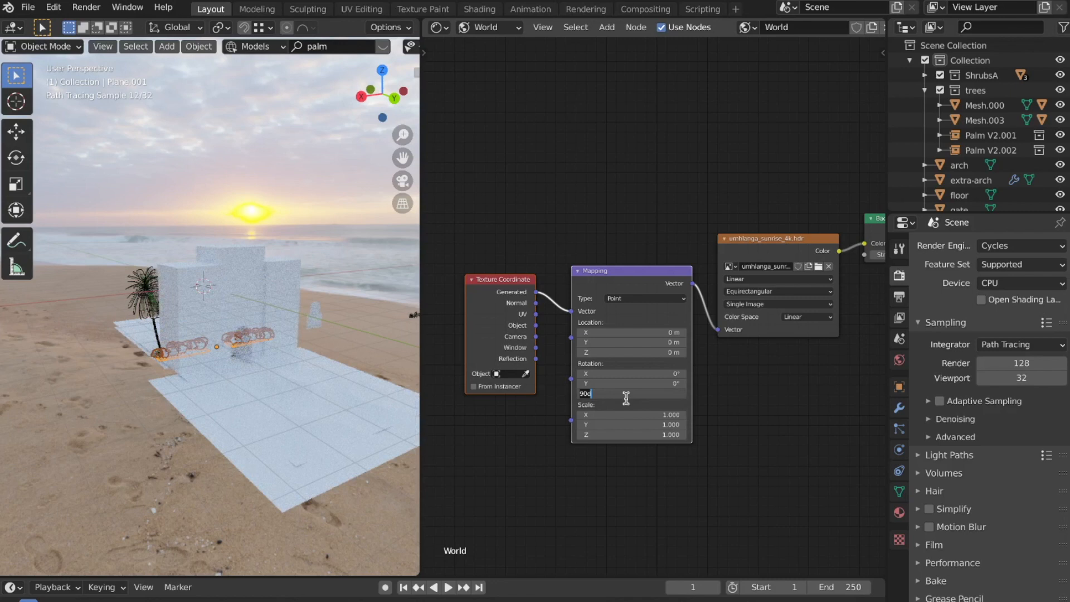
type("234")
key("Return")
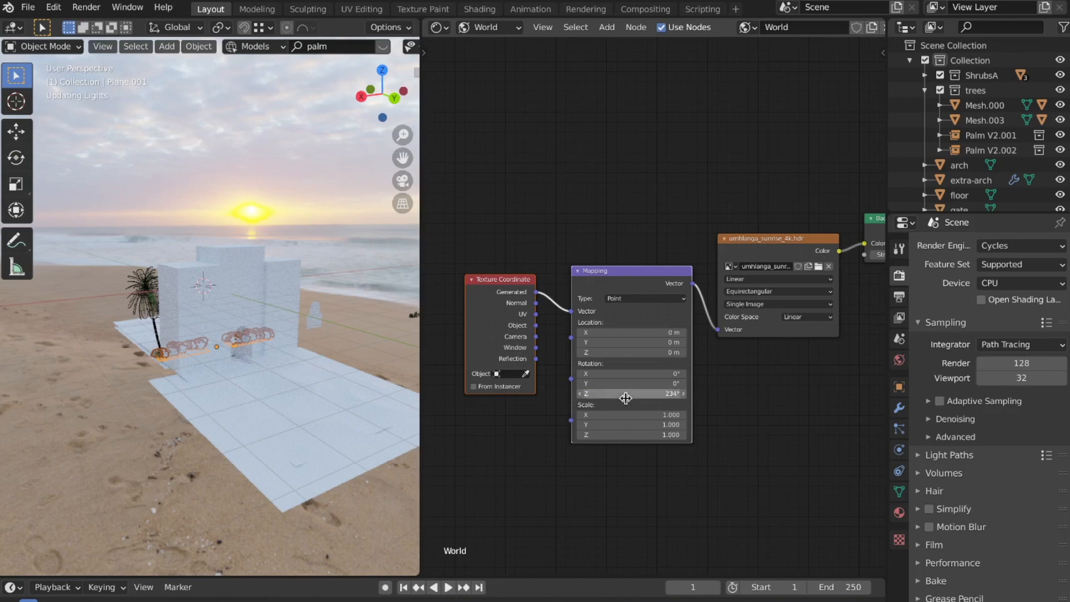
key("KP_0")
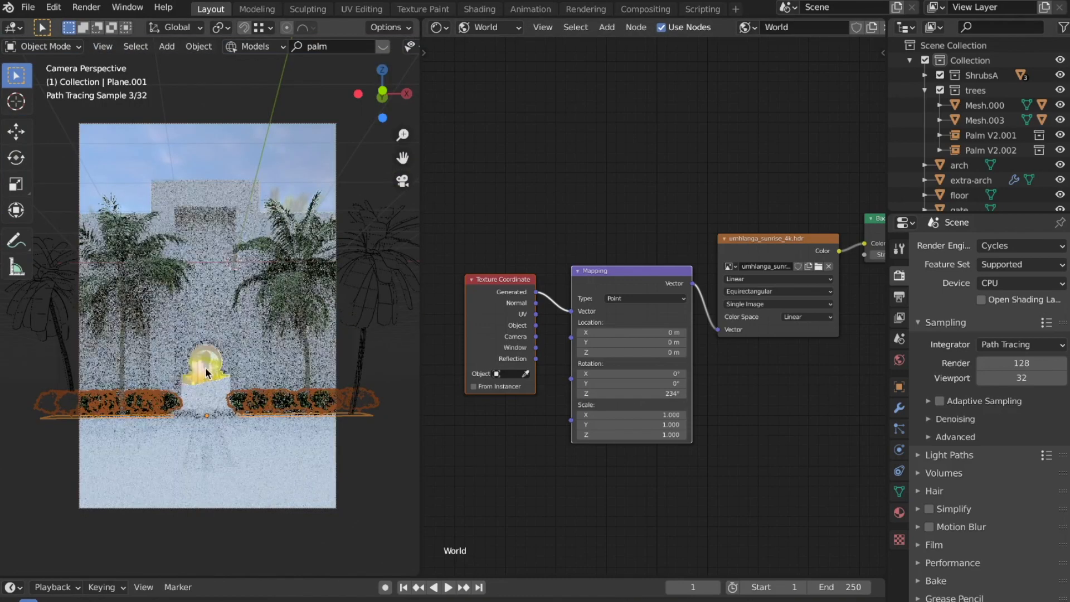
- Select the camera and turn off its background images
left_click(191, 124)
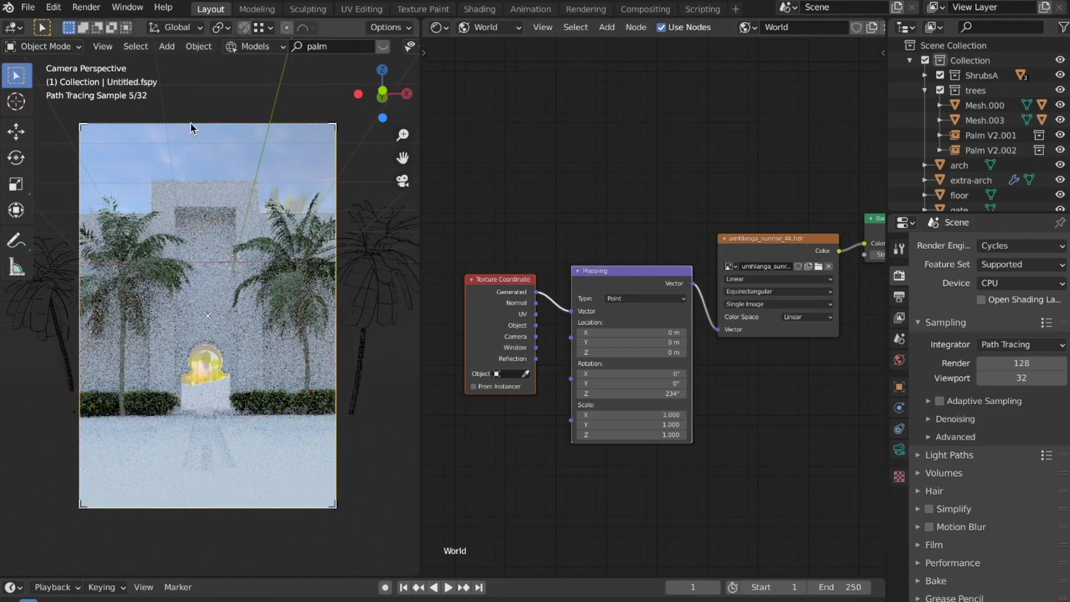
left_click(900, 454)
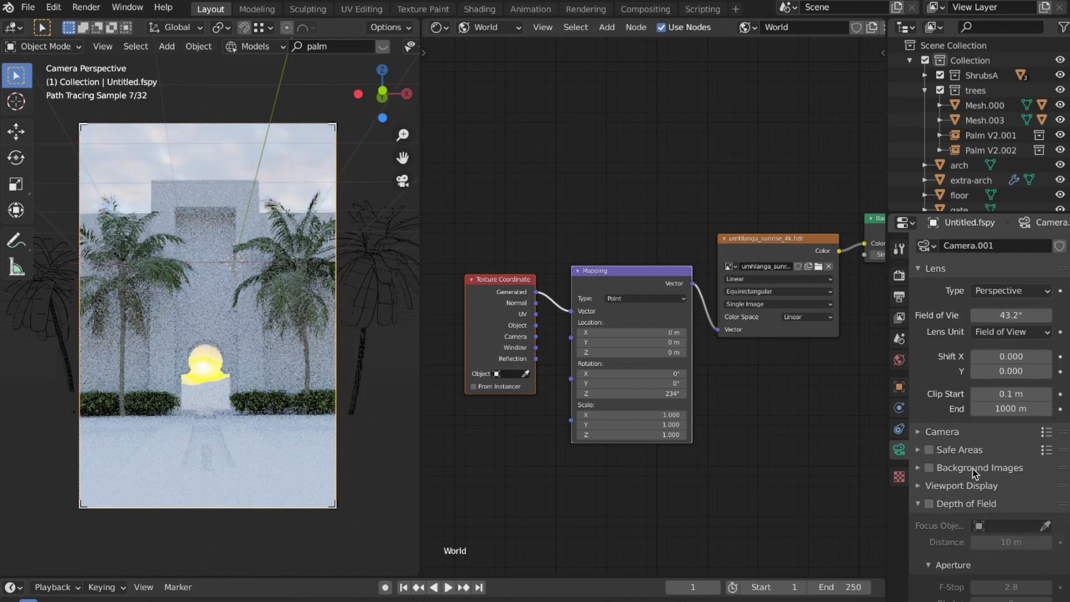